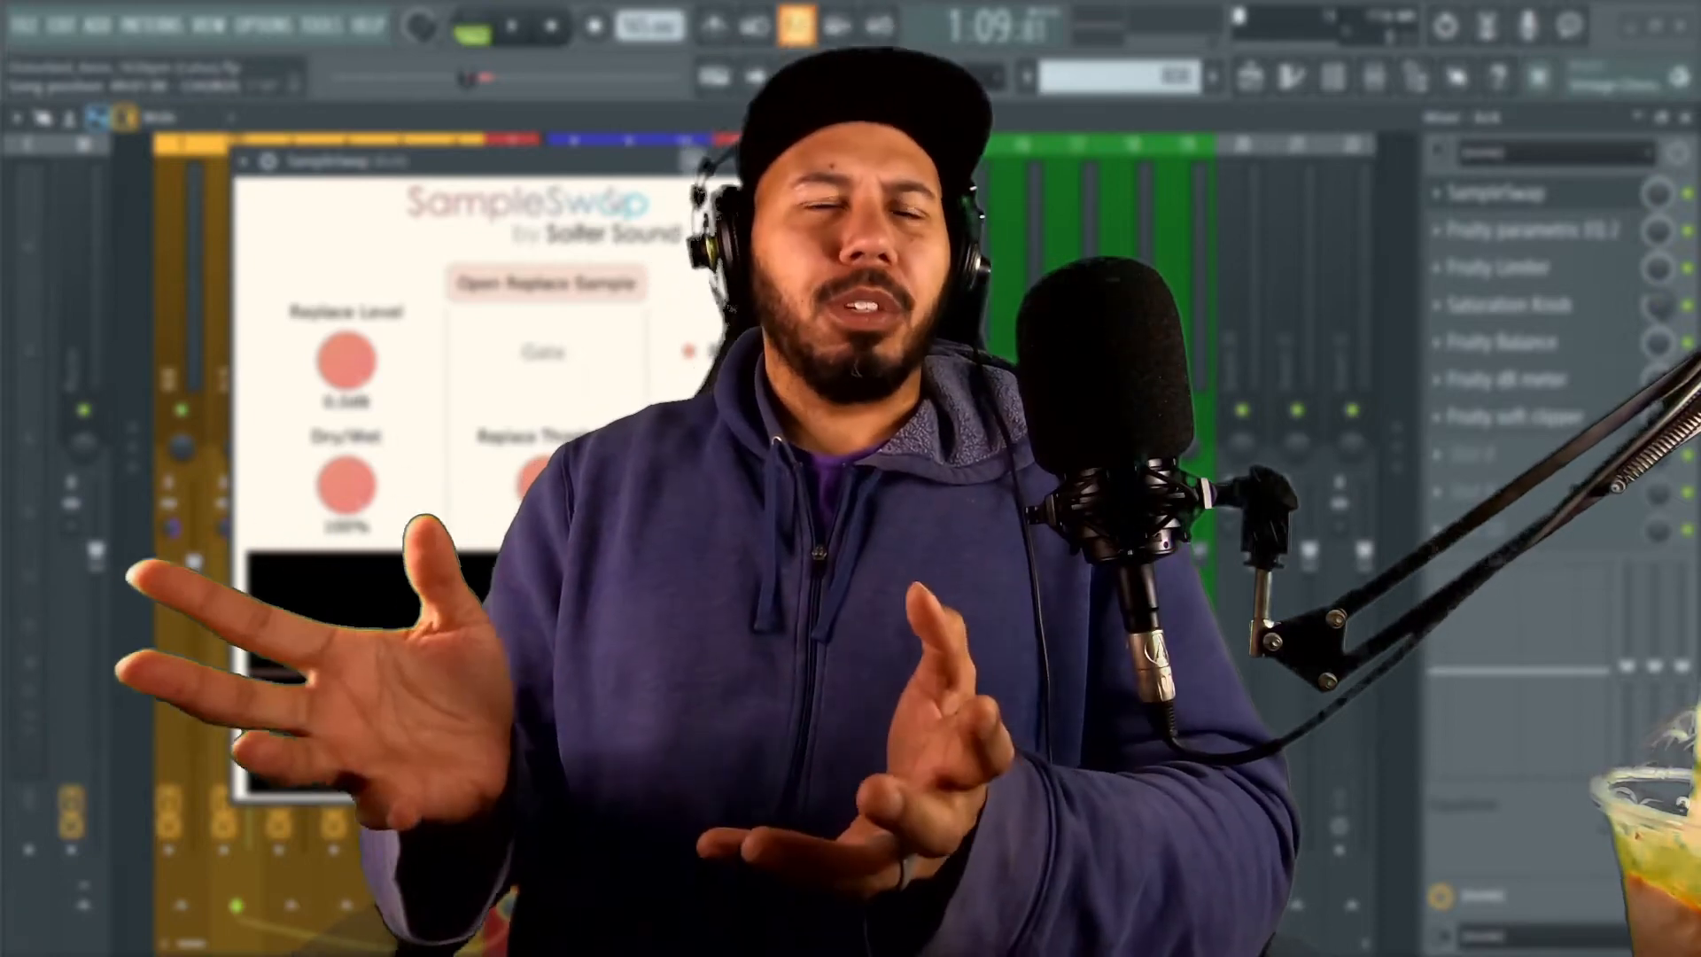
- Select the kick mixer track and arrange its SampleSwap window for viewing
{"action": "left_click_drag", "start_coordinate": [587, 173], "coordinate": [568, 179]}
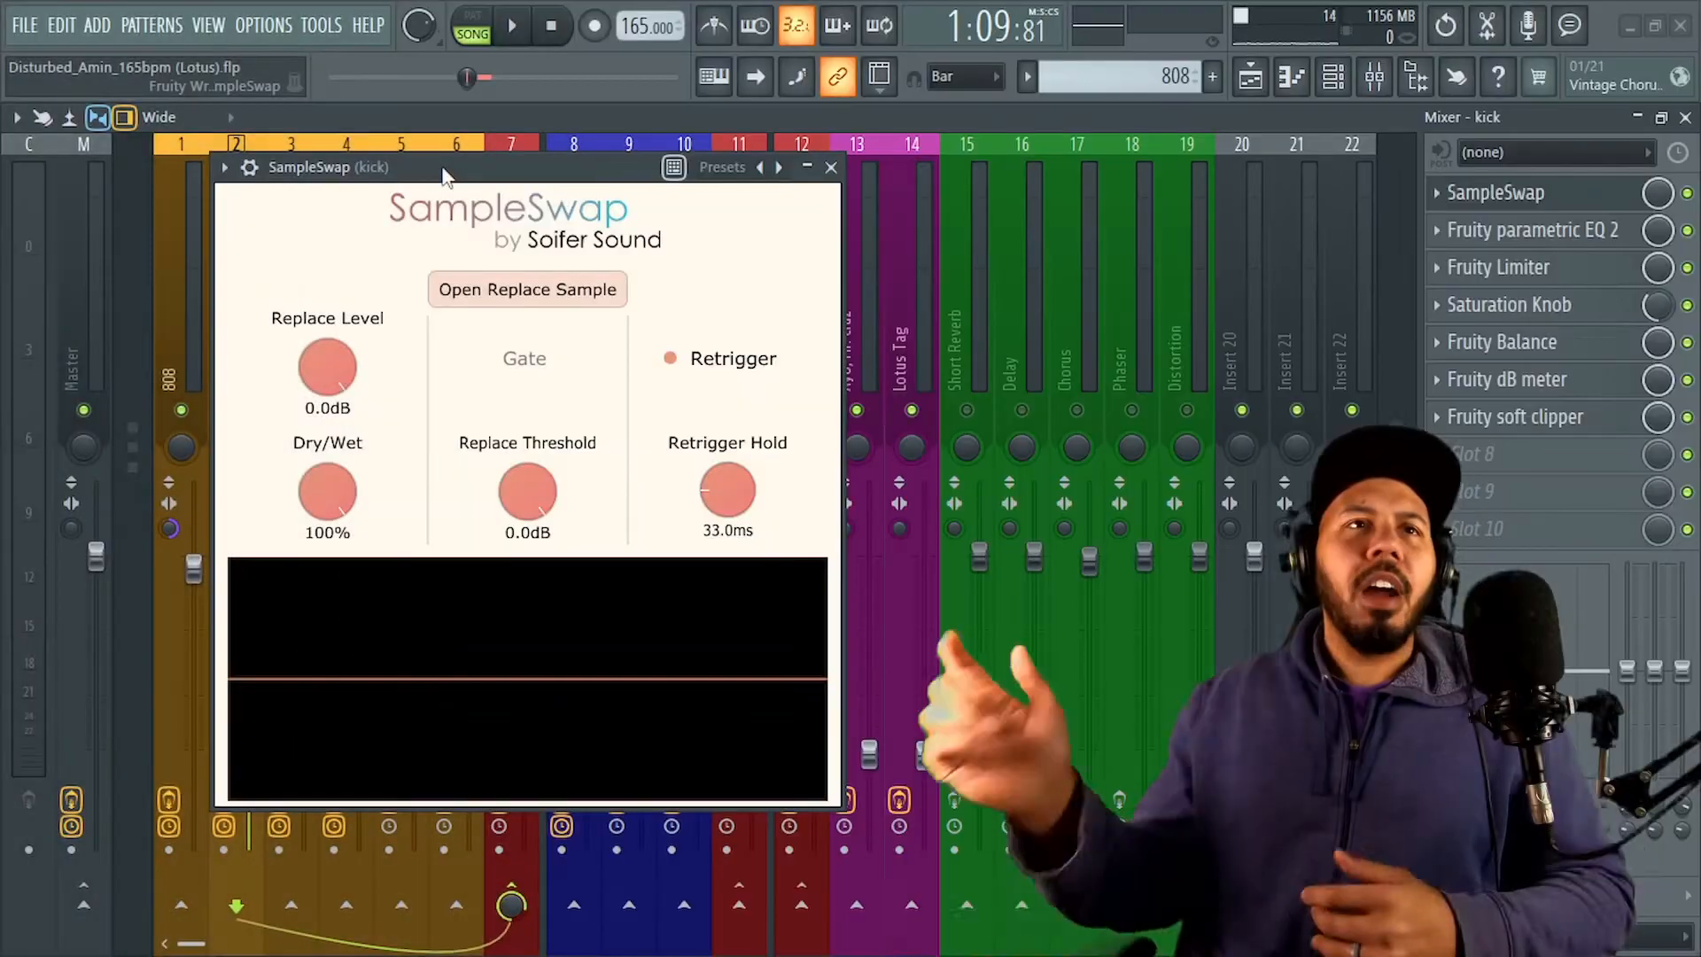
{"action": "left_click_drag", "start_coordinate": [490, 200], "coordinate": [649, 190]}
{"action": "left_click", "coordinate": [239, 195]}
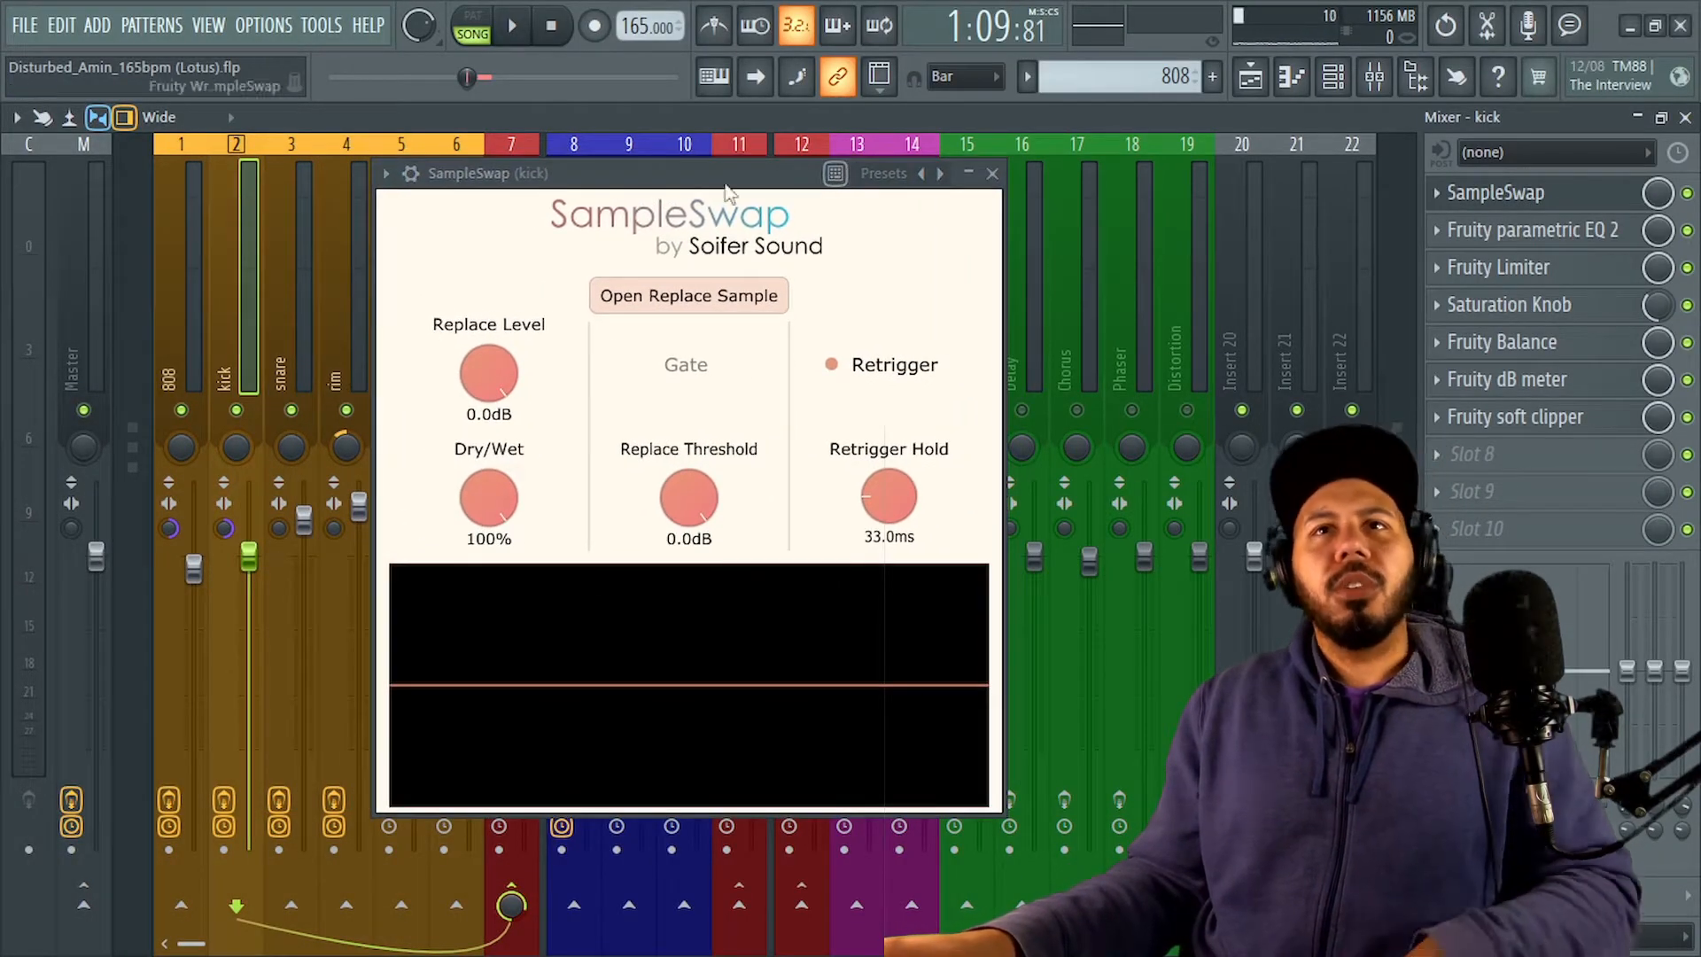
- Look over the kick clips in the playlist around bars 49 to 57 and return to the mixer
{"action": "left_click", "coordinate": [1686, 119]}
{"action": "left_click_drag", "start_coordinate": [660, 173], "coordinate": [709, 410]}
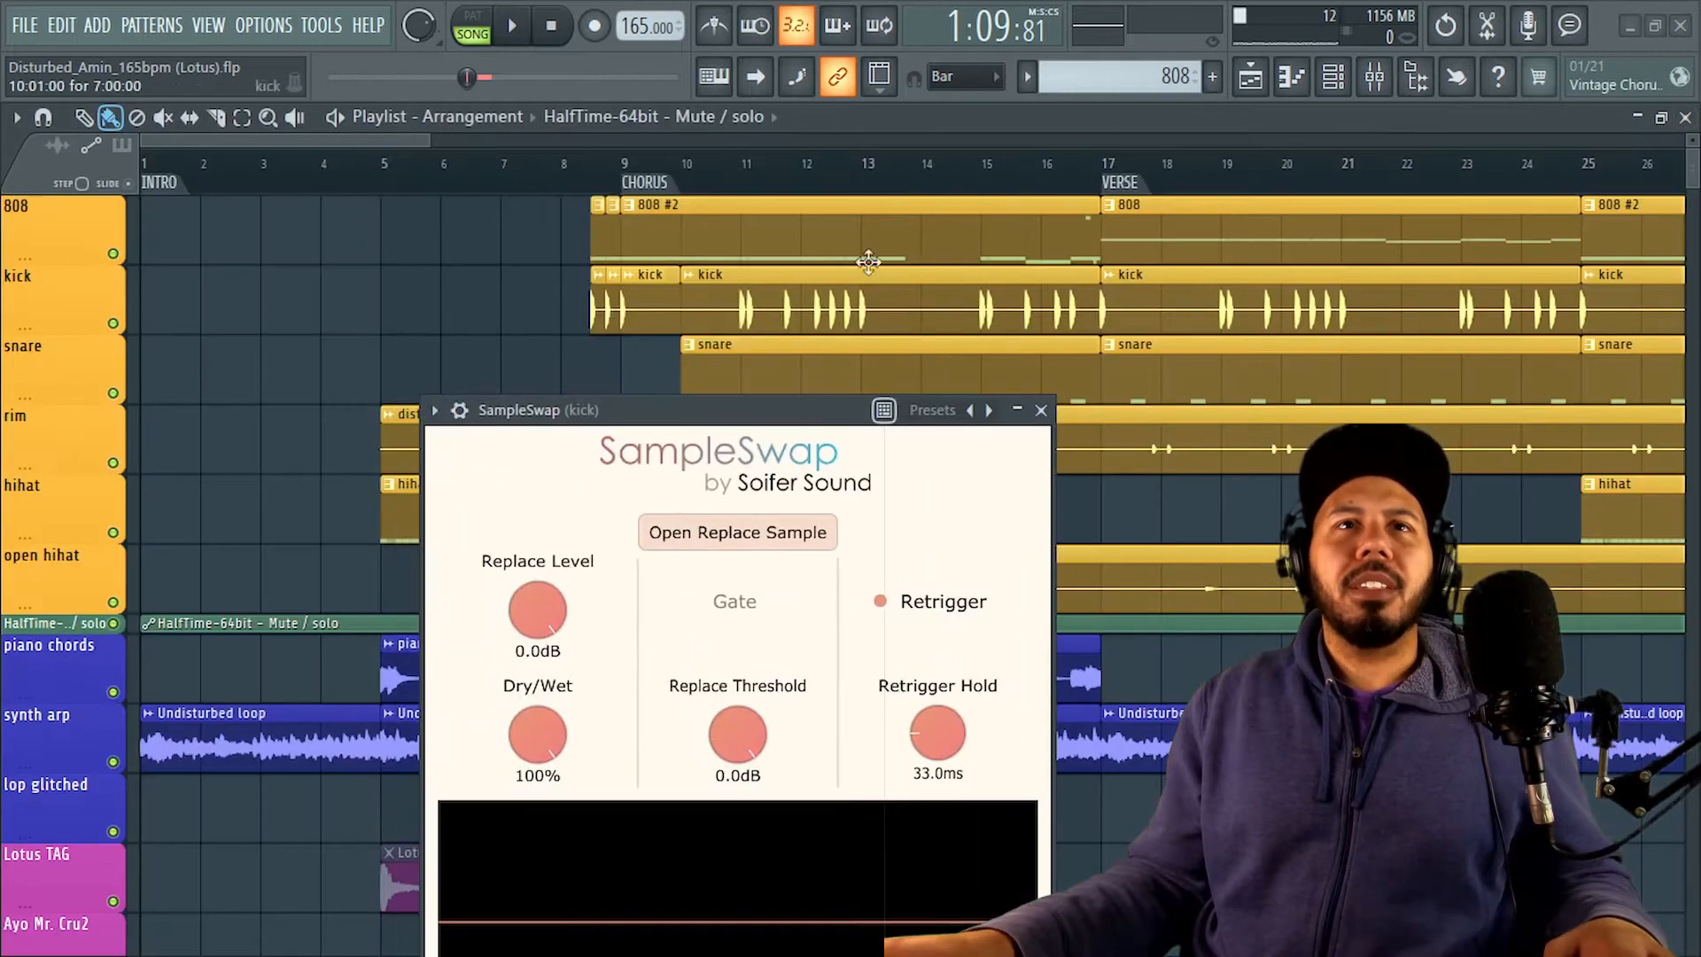
{"action": "scroll", "coordinate": [881, 194], "scroll_direction": "down", "scroll_amount": 5}
{"action": "scroll", "coordinate": [880, 194], "scroll_direction": "down", "scroll_amount": 2}
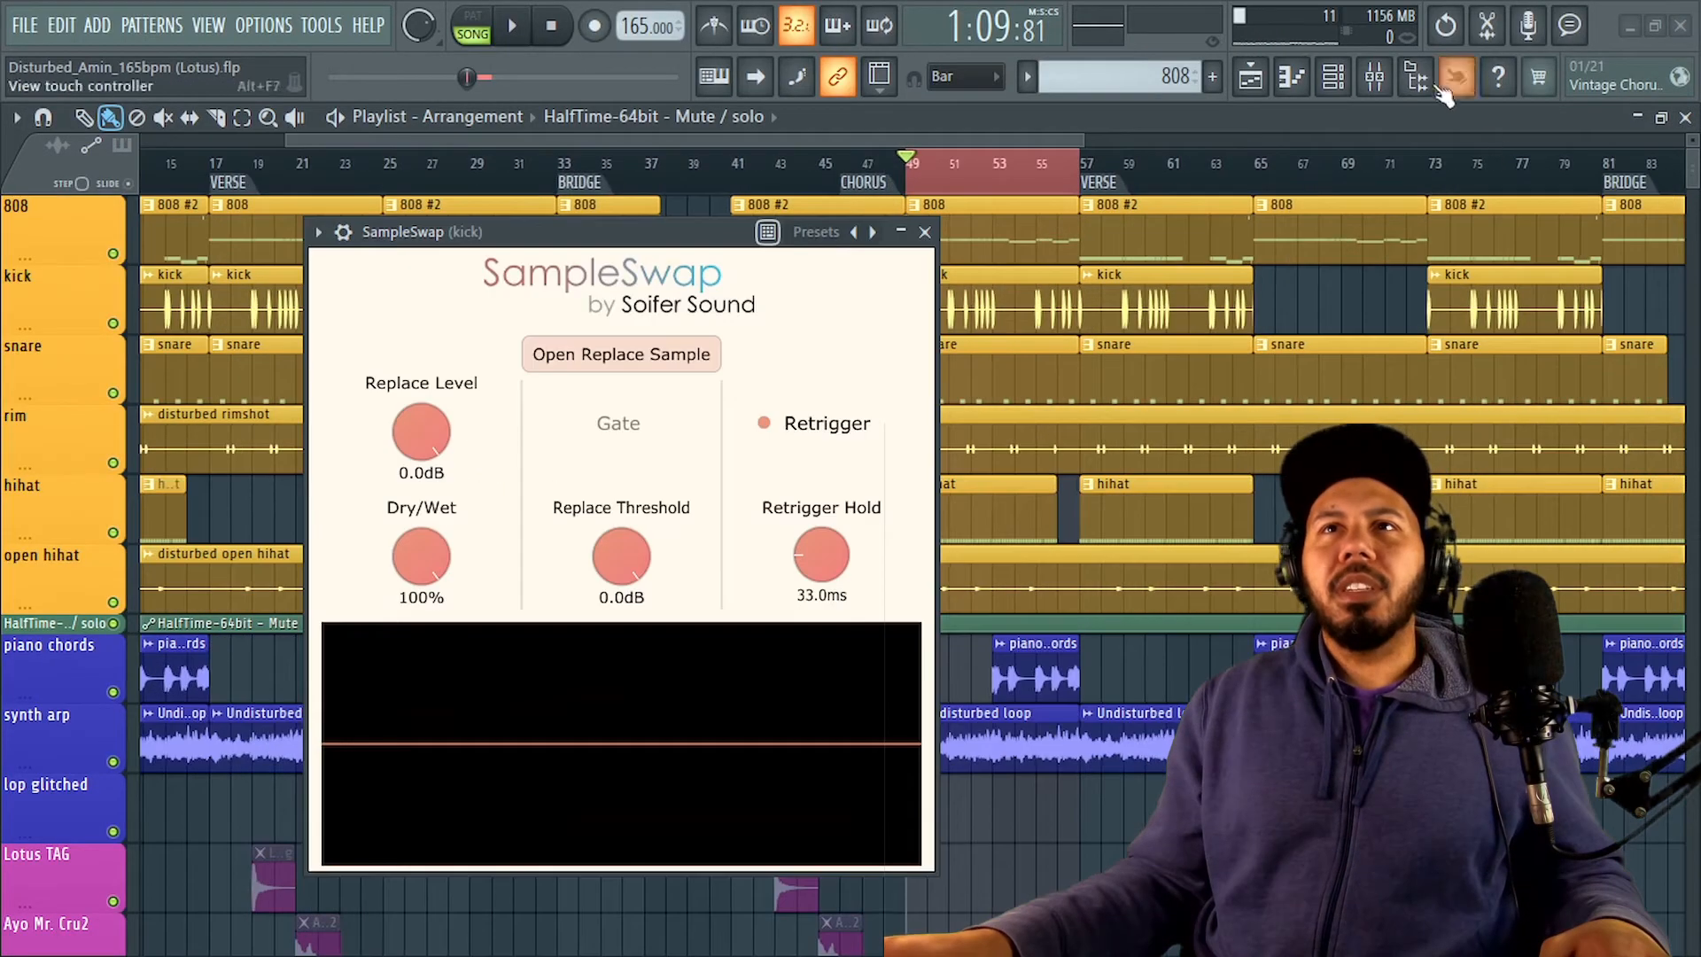
{"action": "left_click", "coordinate": [1373, 82]}
{"action": "left_click_drag", "start_coordinate": [558, 211], "coordinate": [630, 208]}
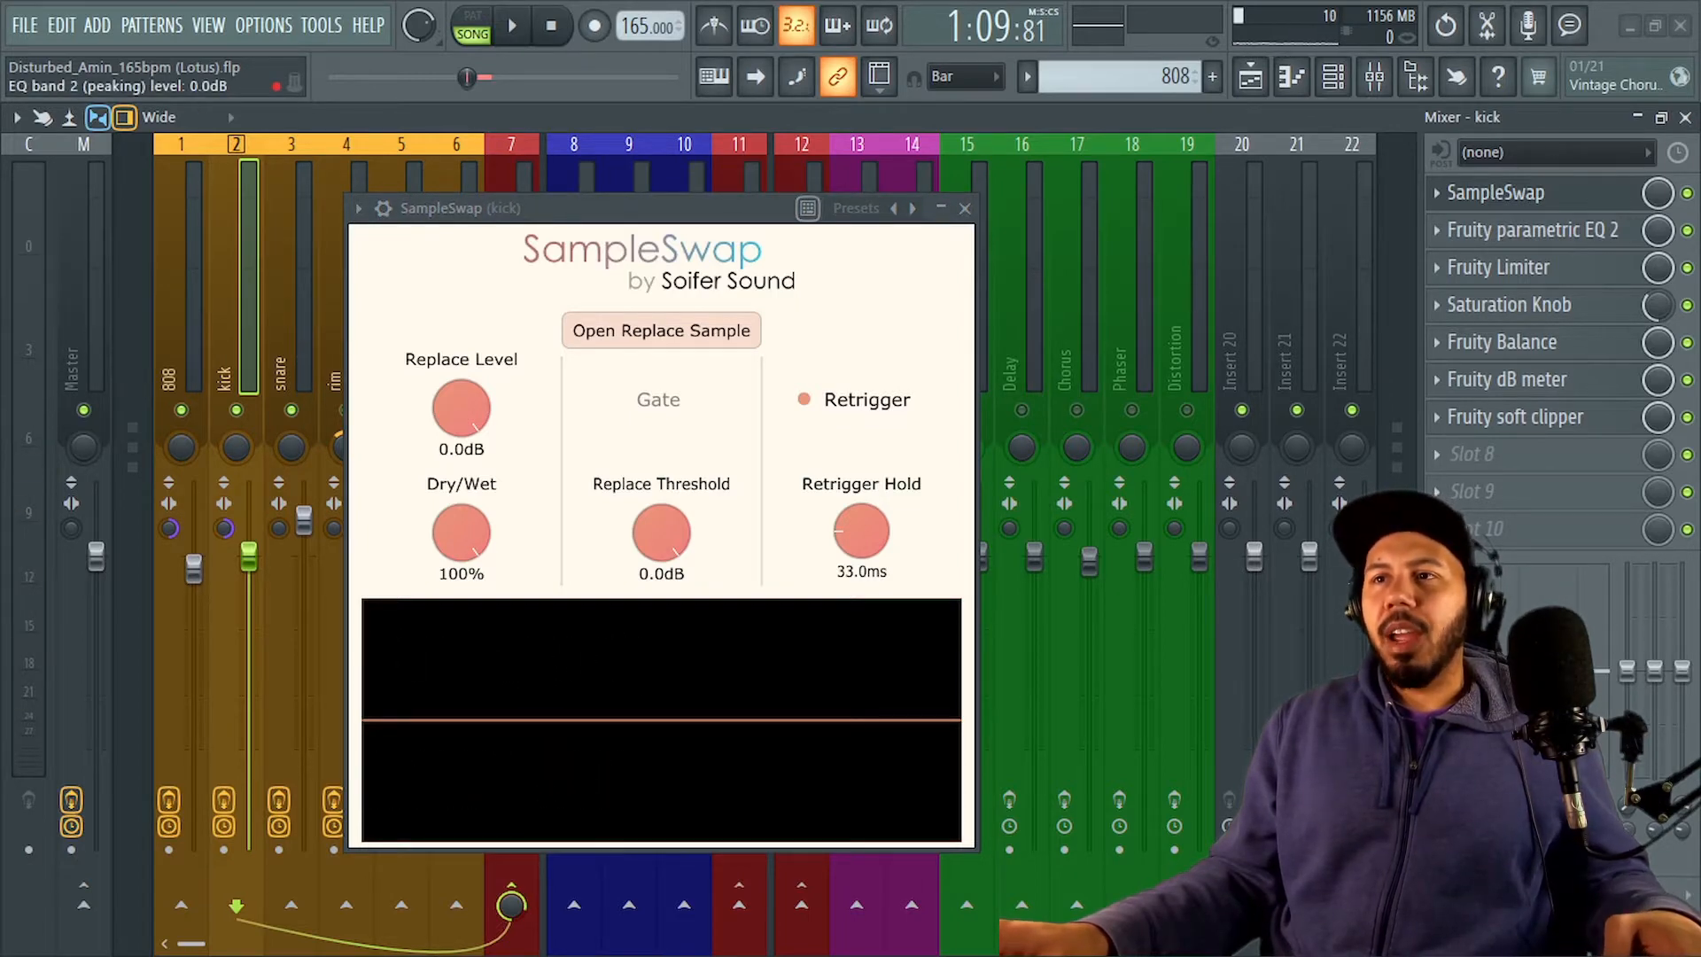
- Load DeepTechAndMelodicSounds_AnalogueKick_16_569.wav as the kick's replace sample and start playback
{"action": "left_click_drag", "start_coordinate": [1700, 664], "coordinate": [518, 688]}
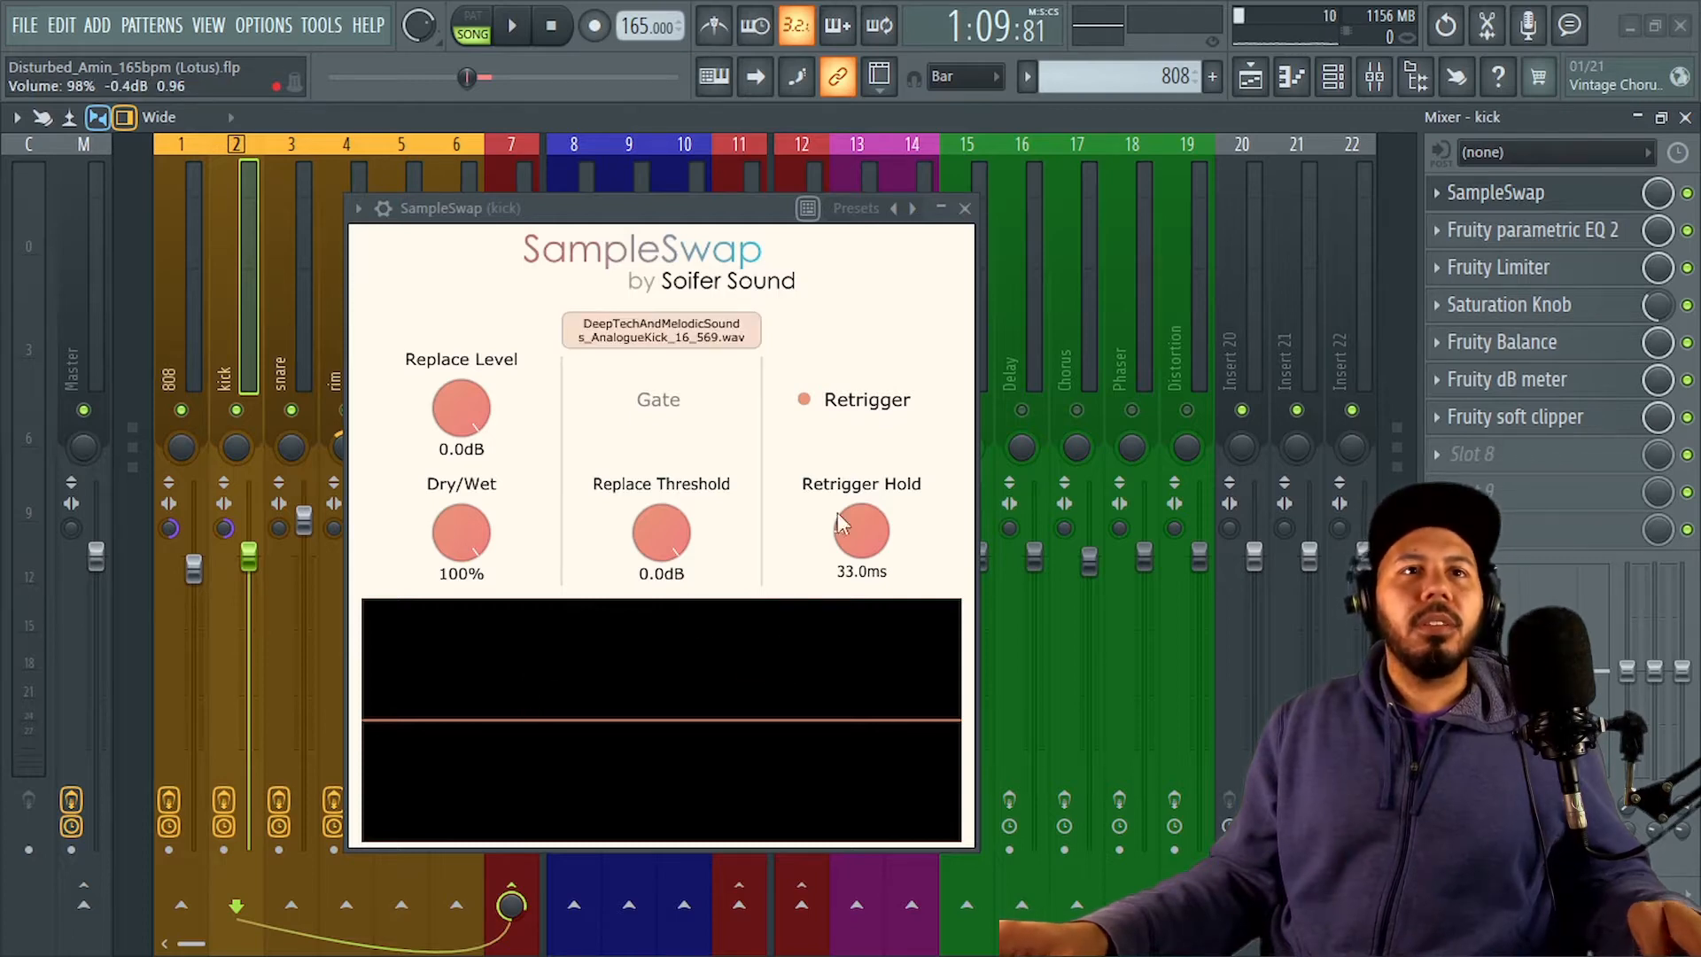
{"action": "left_click_drag", "start_coordinate": [643, 212], "coordinate": [646, 197]}
{"action": "key", "text": "space"}
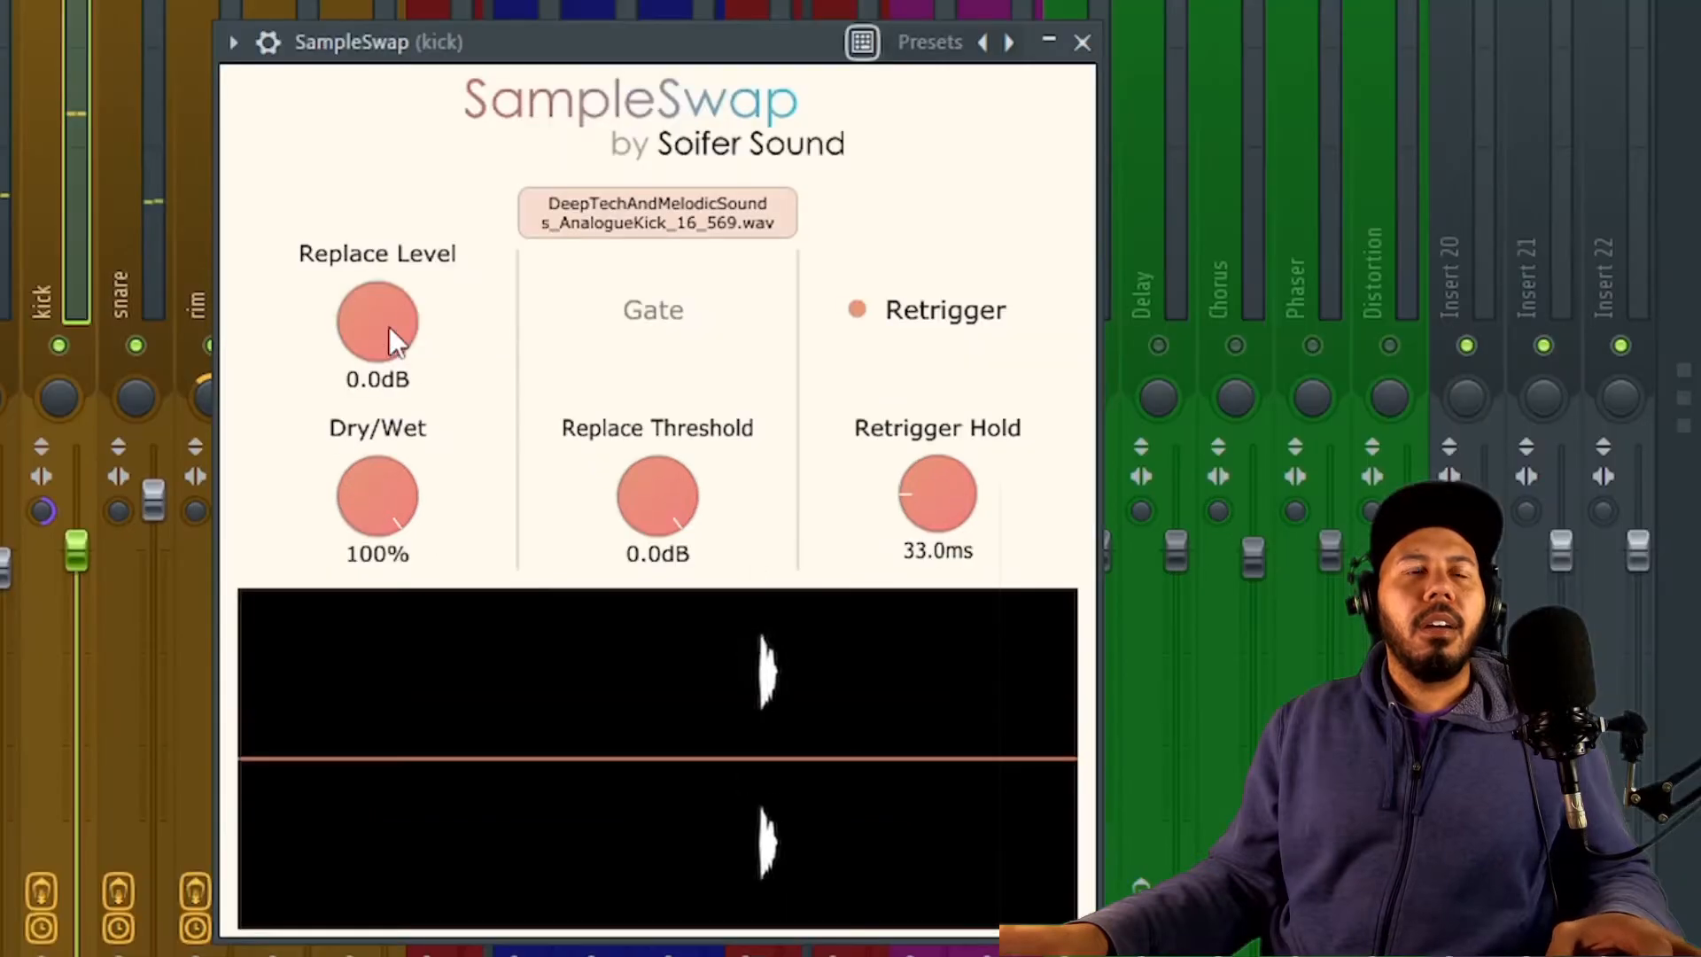
- Try a lower Replace Level on the kick, restore it, and lower the Replace Threshold to -70 dB
{"action": "scroll", "coordinate": [473, 397], "scroll_direction": "down", "scroll_amount": 1}
{"action": "scroll", "coordinate": [473, 397], "scroll_direction": "up", "scroll_amount": 1}
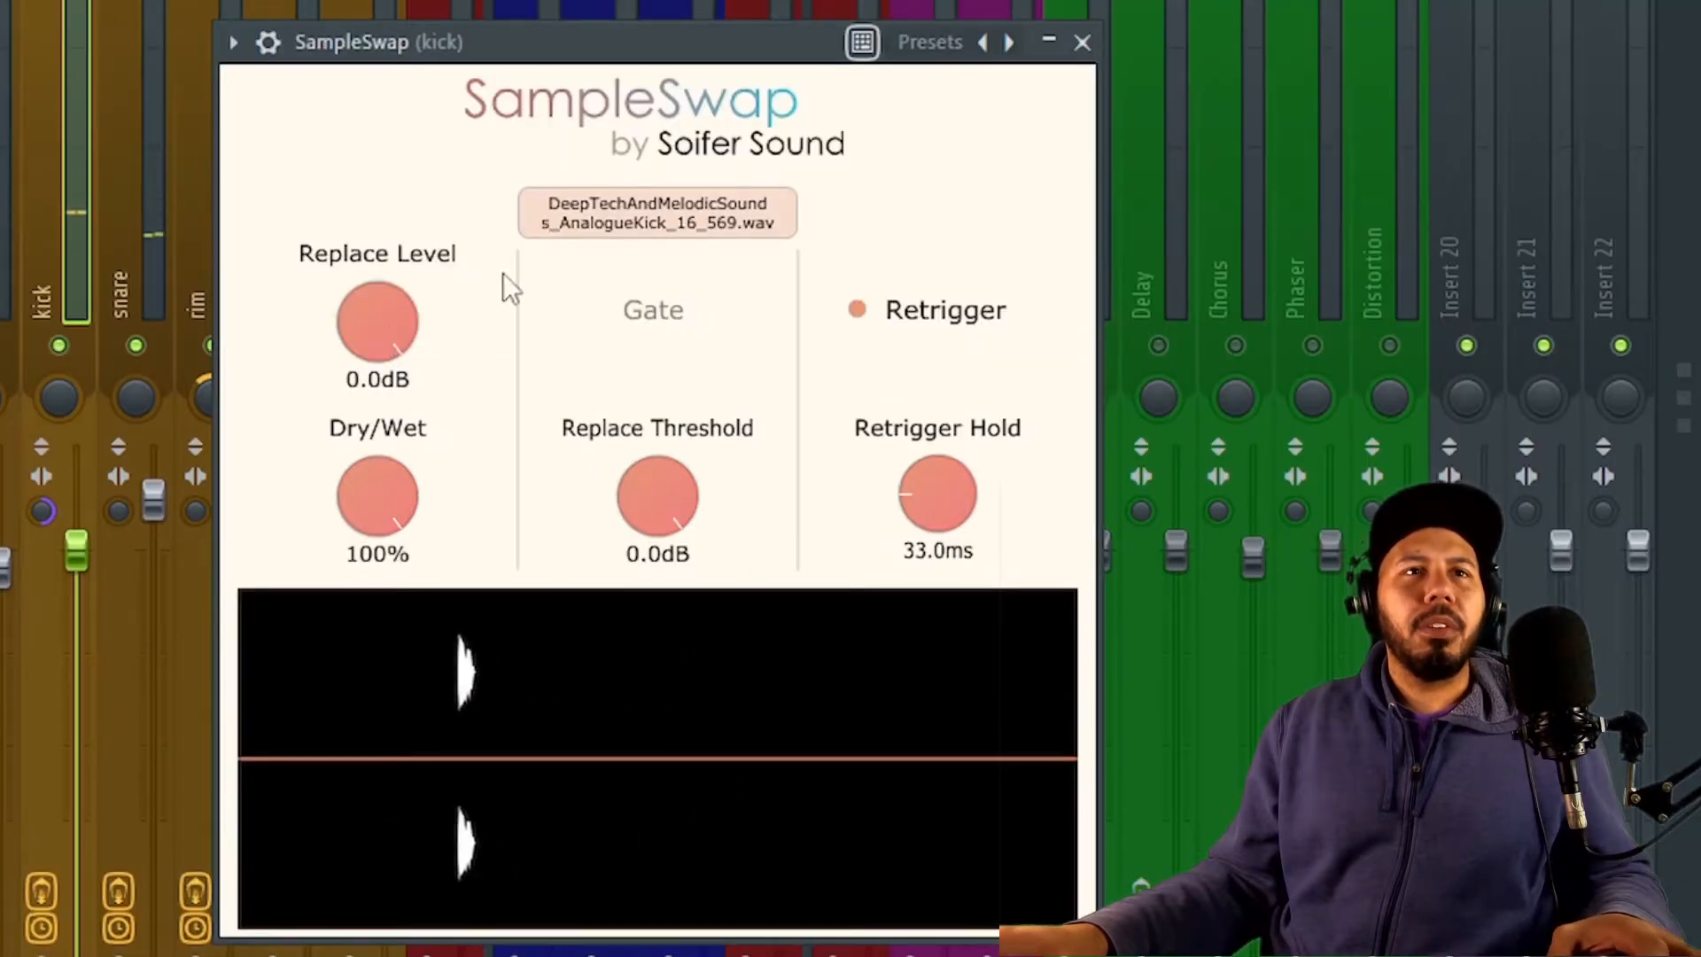
{"action": "scroll", "coordinate": [669, 511], "scroll_direction": "down", "scroll_amount": 3}
{"action": "scroll", "coordinate": [669, 512], "scroll_direction": "up", "scroll_amount": 3}
{"action": "scroll", "coordinate": [670, 511], "scroll_direction": "down", "scroll_amount": 5}
{"action": "scroll", "coordinate": [668, 507], "scroll_direction": "down", "scroll_amount": 6}
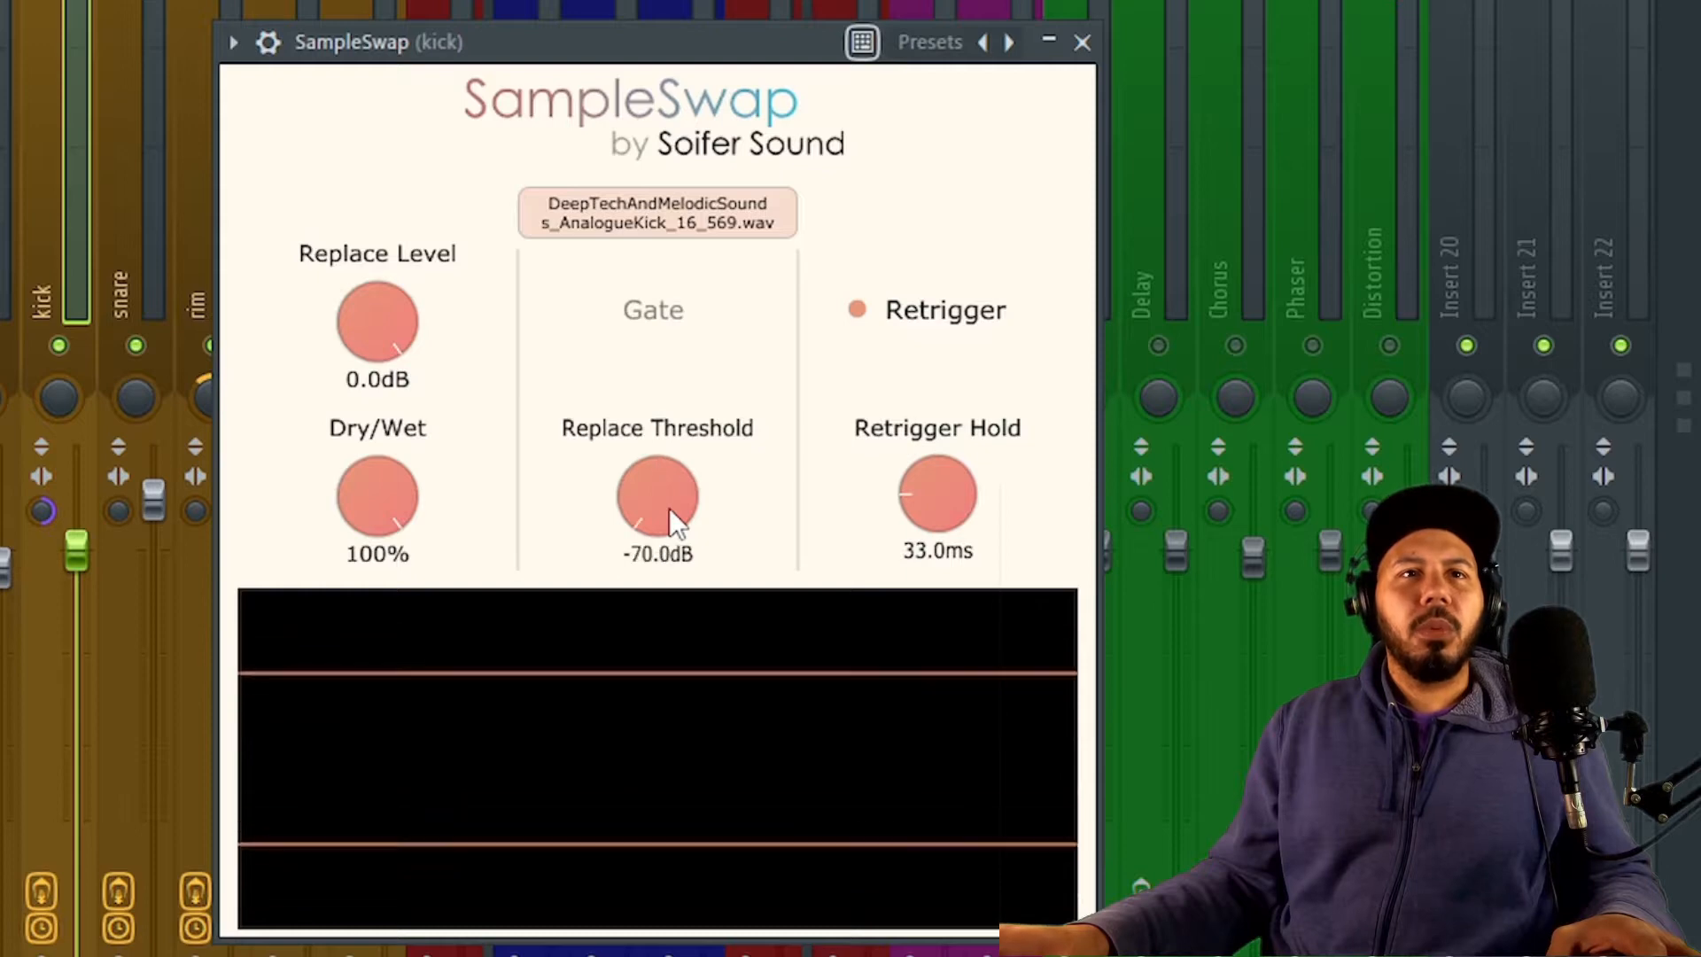
- Set the kick's Retrigger Hold to 63.4 ms and its Replace Threshold to -12.1 dB
{"action": "scroll", "coordinate": [668, 508], "scroll_direction": "up", "scroll_amount": 4}
{"action": "scroll", "coordinate": [939, 532], "scroll_direction": "up", "scroll_amount": 3}
{"action": "scroll", "coordinate": [943, 546], "scroll_direction": "up", "scroll_amount": 1}
{"action": "scroll", "coordinate": [691, 495], "scroll_direction": "down", "scroll_amount": 4}
{"action": "scroll", "coordinate": [691, 489], "scroll_direction": "up", "scroll_amount": 5}
{"action": "scroll", "coordinate": [693, 487], "scroll_direction": "down", "scroll_amount": 1}
{"action": "scroll", "coordinate": [693, 489], "scroll_direction": "down", "scroll_amount": 1}
{"action": "scroll", "coordinate": [693, 489], "scroll_direction": "up", "scroll_amount": 2}
{"action": "scroll", "coordinate": [693, 489], "scroll_direction": "down", "scroll_amount": 6}
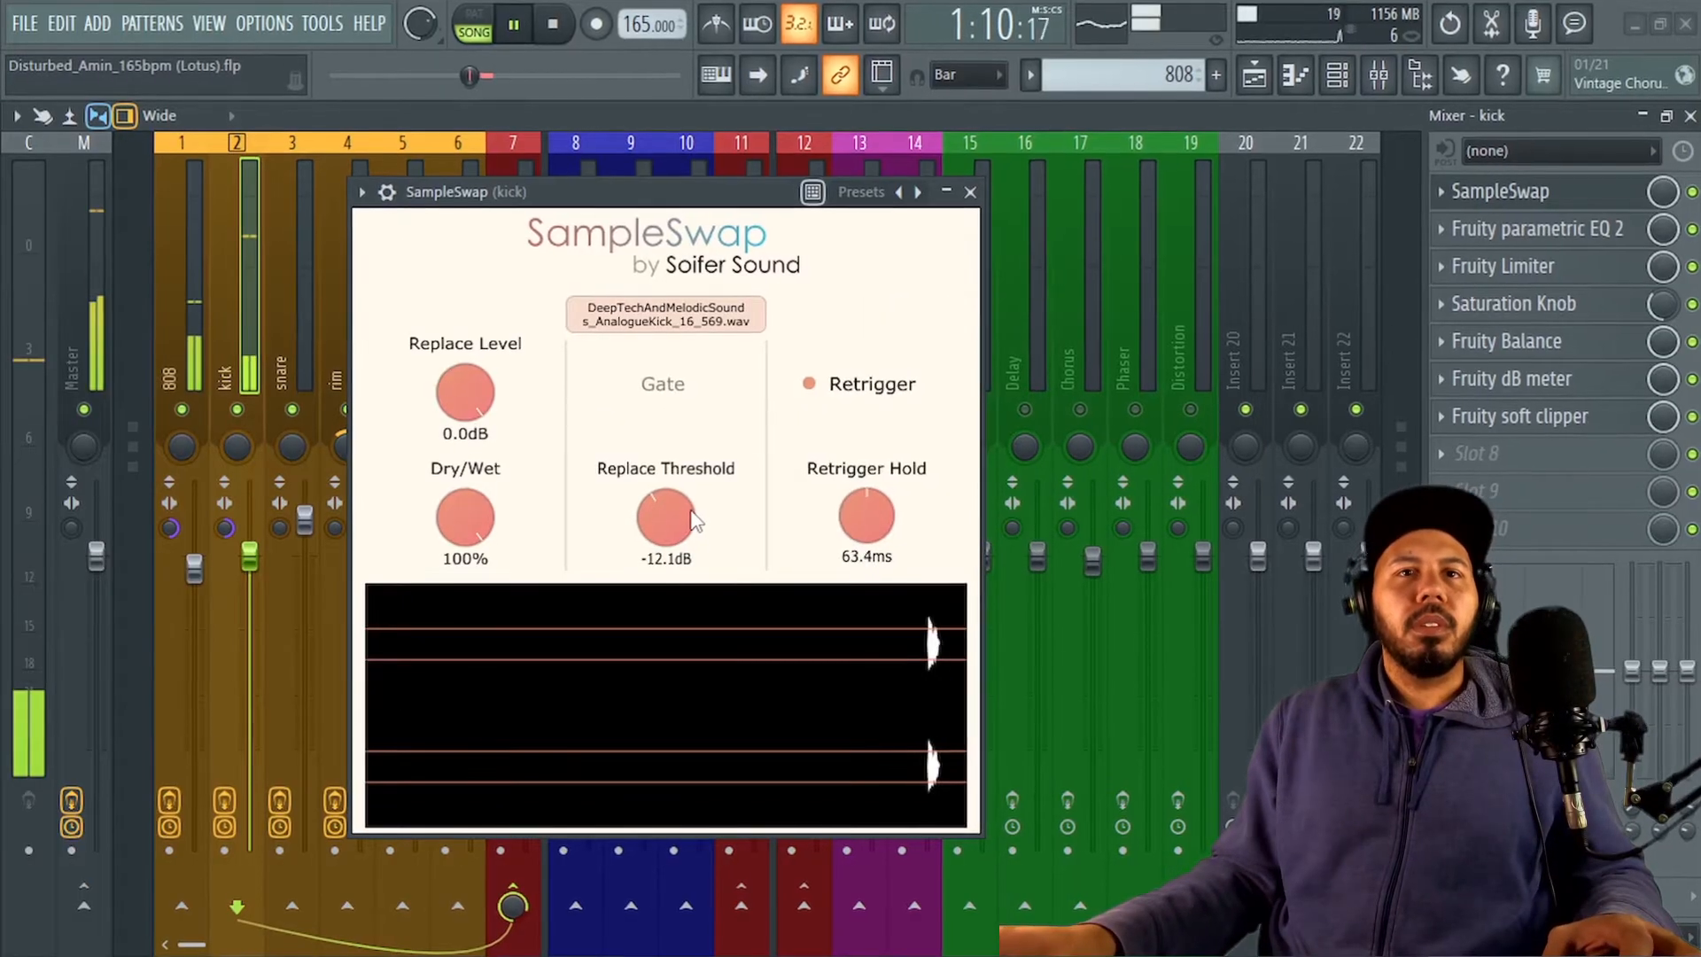
- Sweep the kick's Replace Threshold down to -70 dB and back up to -11.1 dB
{"action": "scroll", "coordinate": [693, 518], "scroll_direction": "down", "scroll_amount": 20}
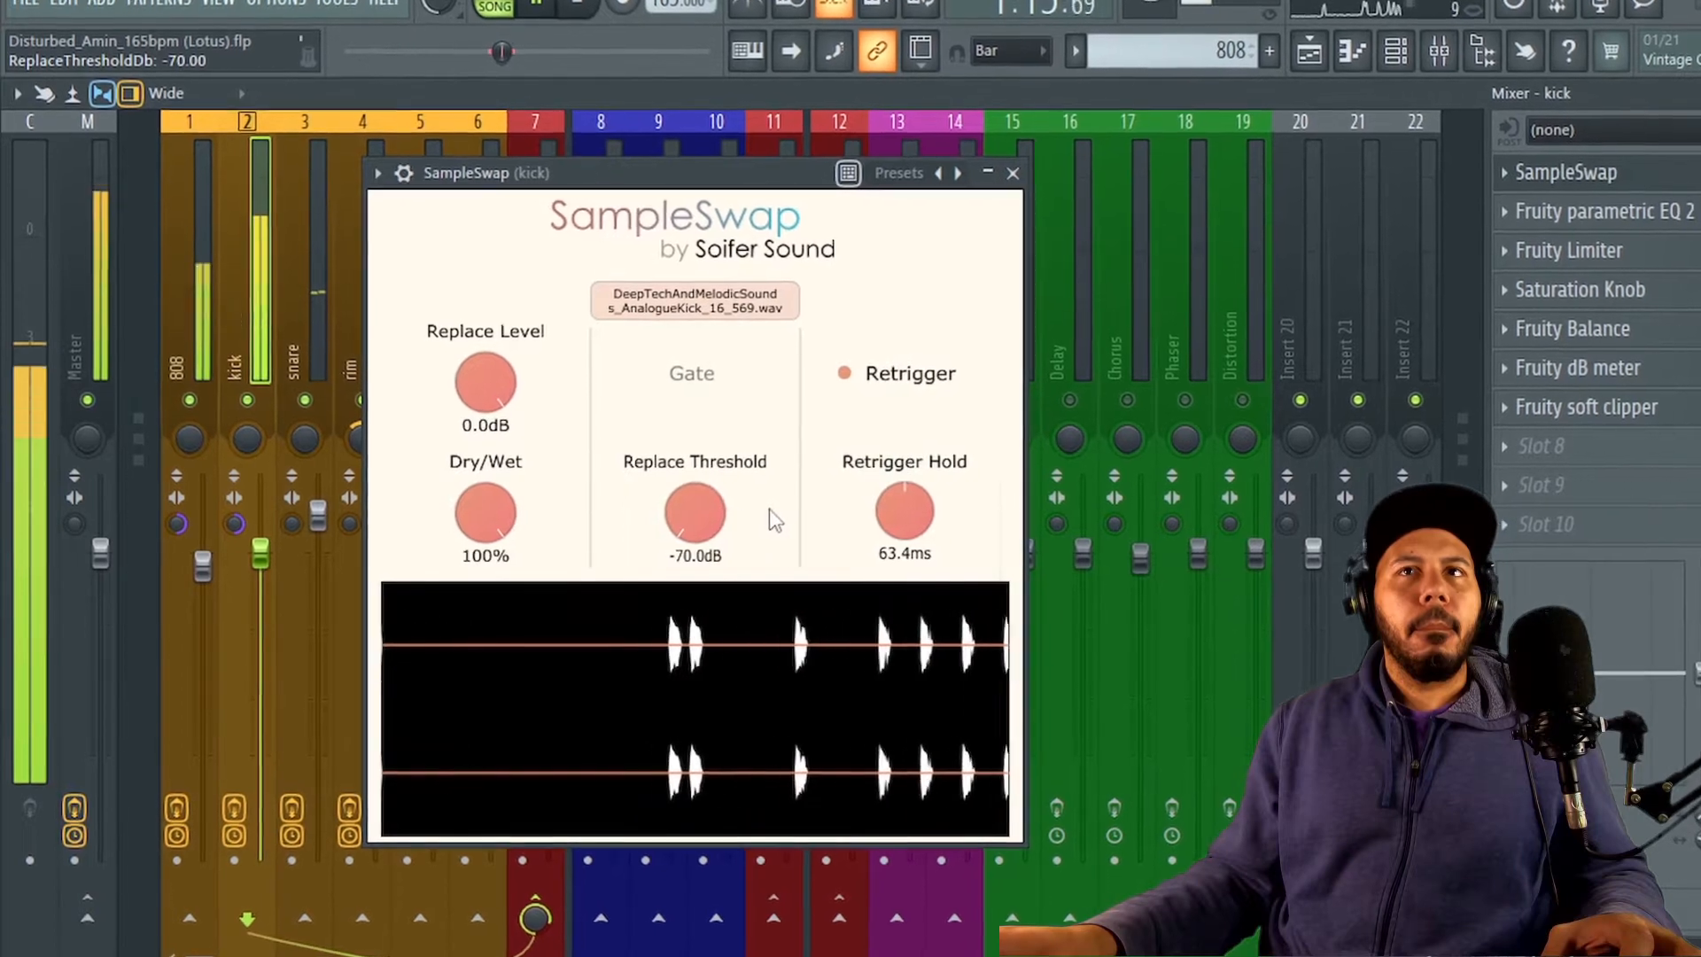
{"action": "scroll", "coordinate": [709, 522], "scroll_direction": "up", "scroll_amount": 20}
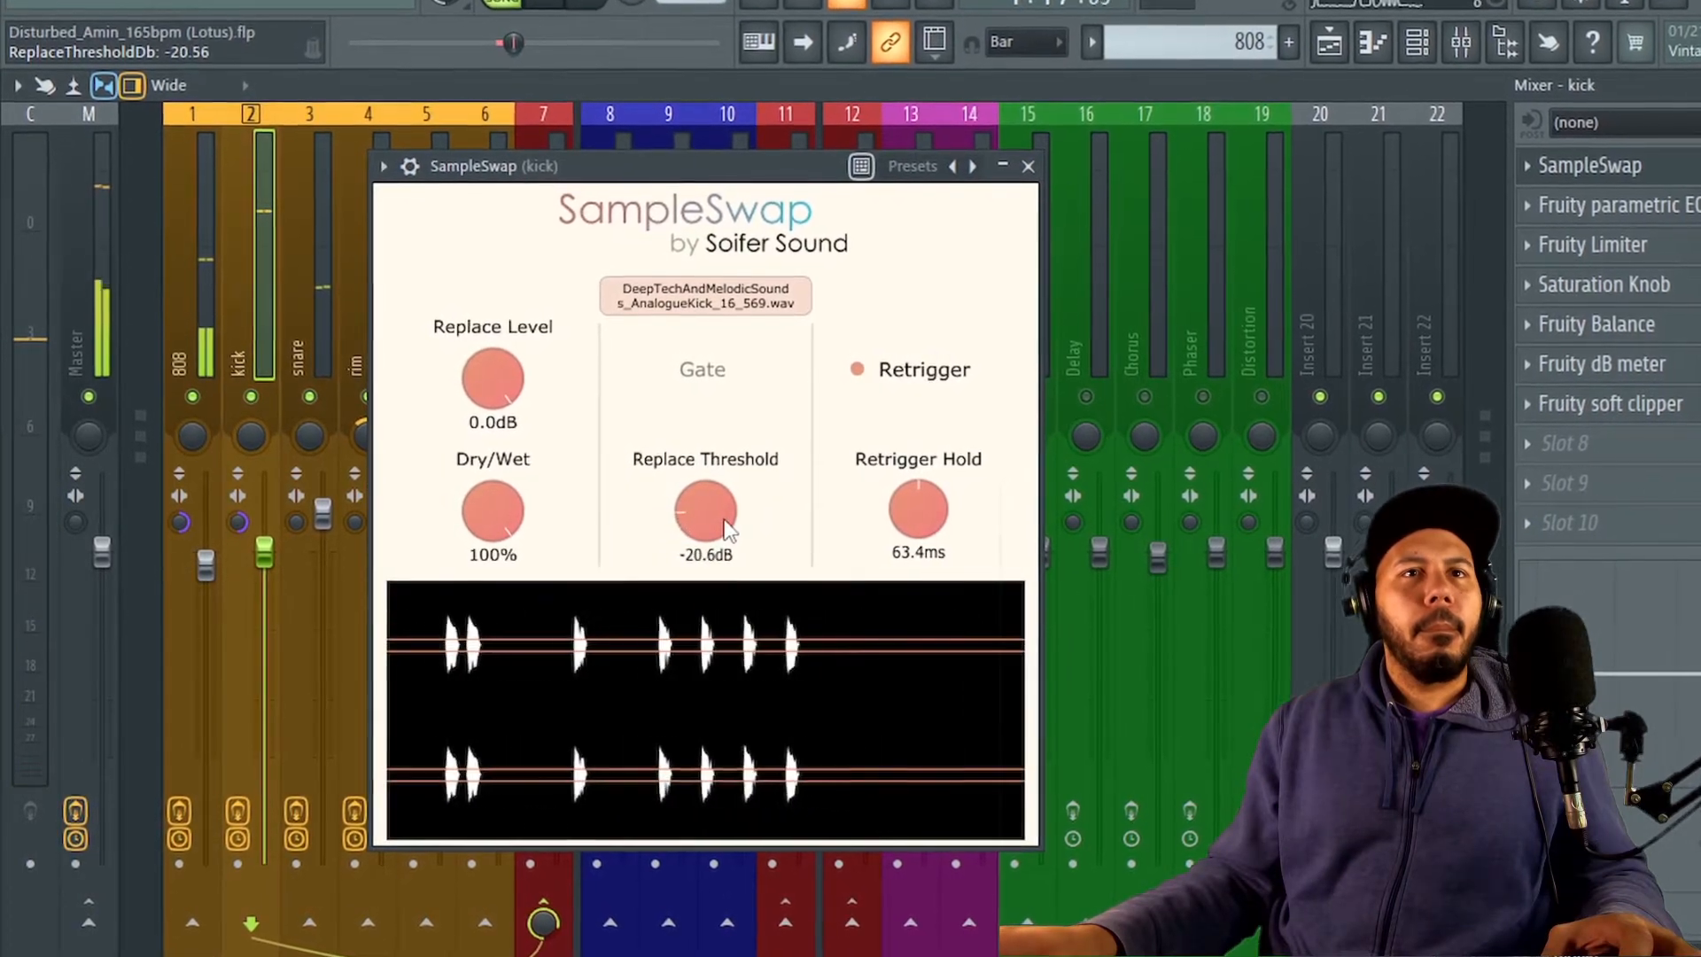
{"action": "scroll", "coordinate": [731, 530], "scroll_direction": "up", "scroll_amount": 2}
{"action": "scroll", "coordinate": [917, 512], "scroll_direction": "up", "scroll_amount": 2}
- Sweep the kick's Retrigger Hold from 1 ms up to 100 ms and lower Dry/Wet to 32%
{"action": "scroll", "coordinate": [930, 508], "scroll_direction": "down", "scroll_amount": 15}
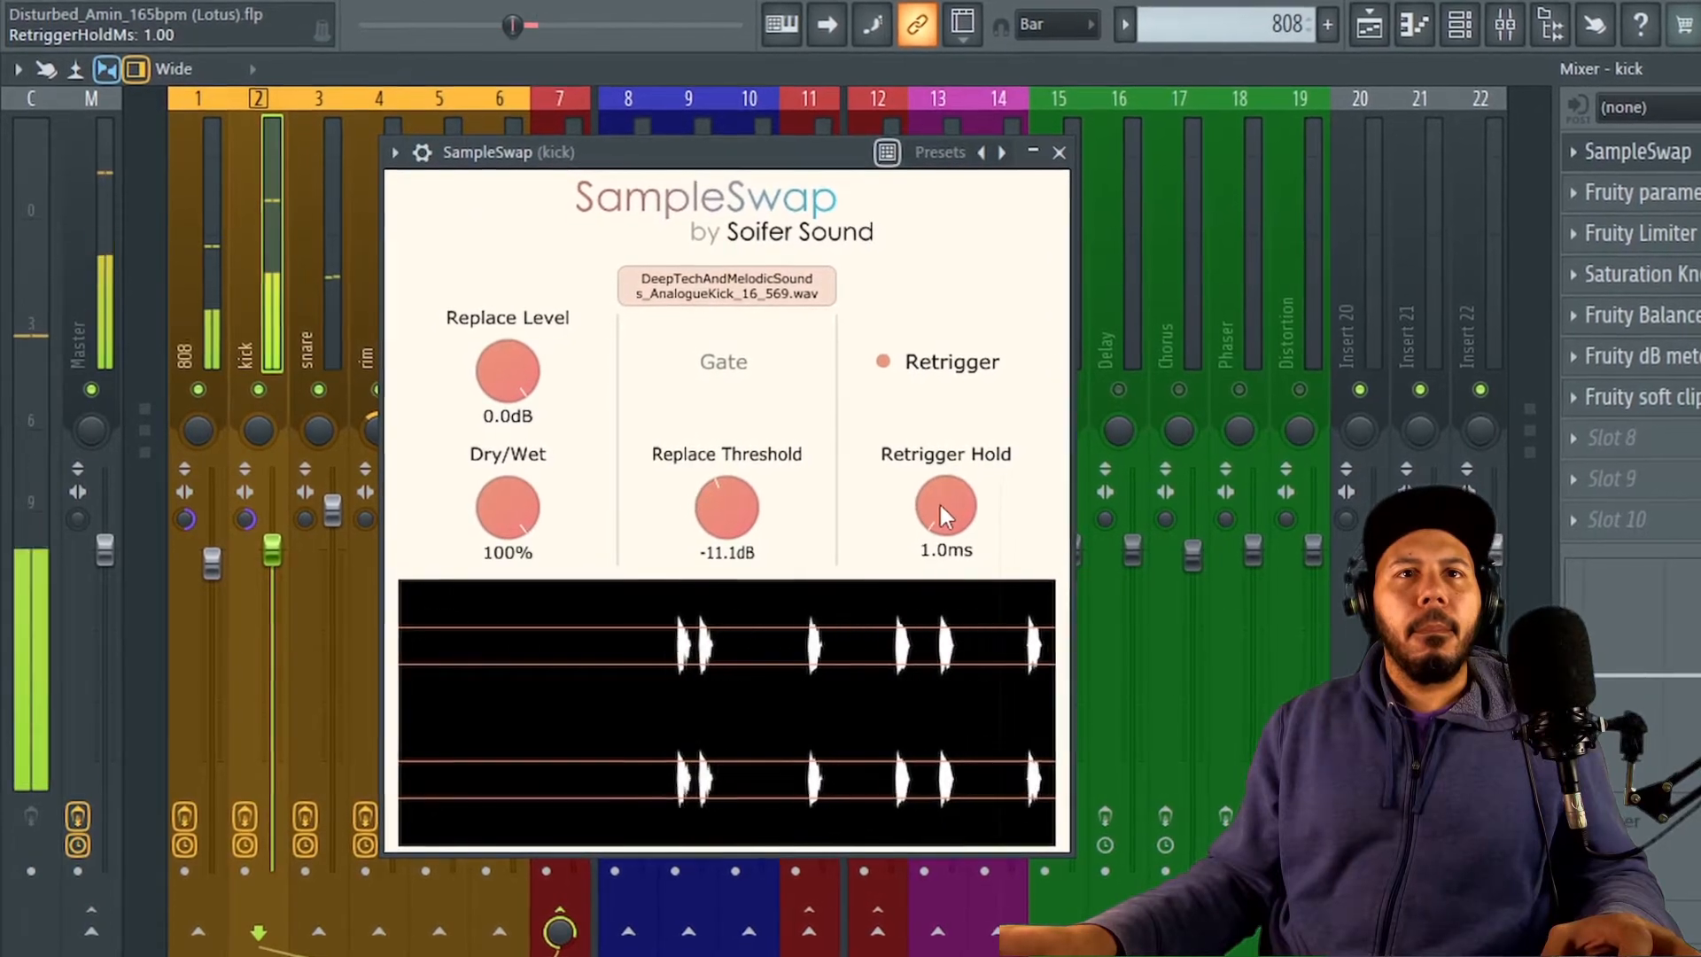
{"action": "scroll", "coordinate": [944, 503], "scroll_direction": "up", "scroll_amount": 20}
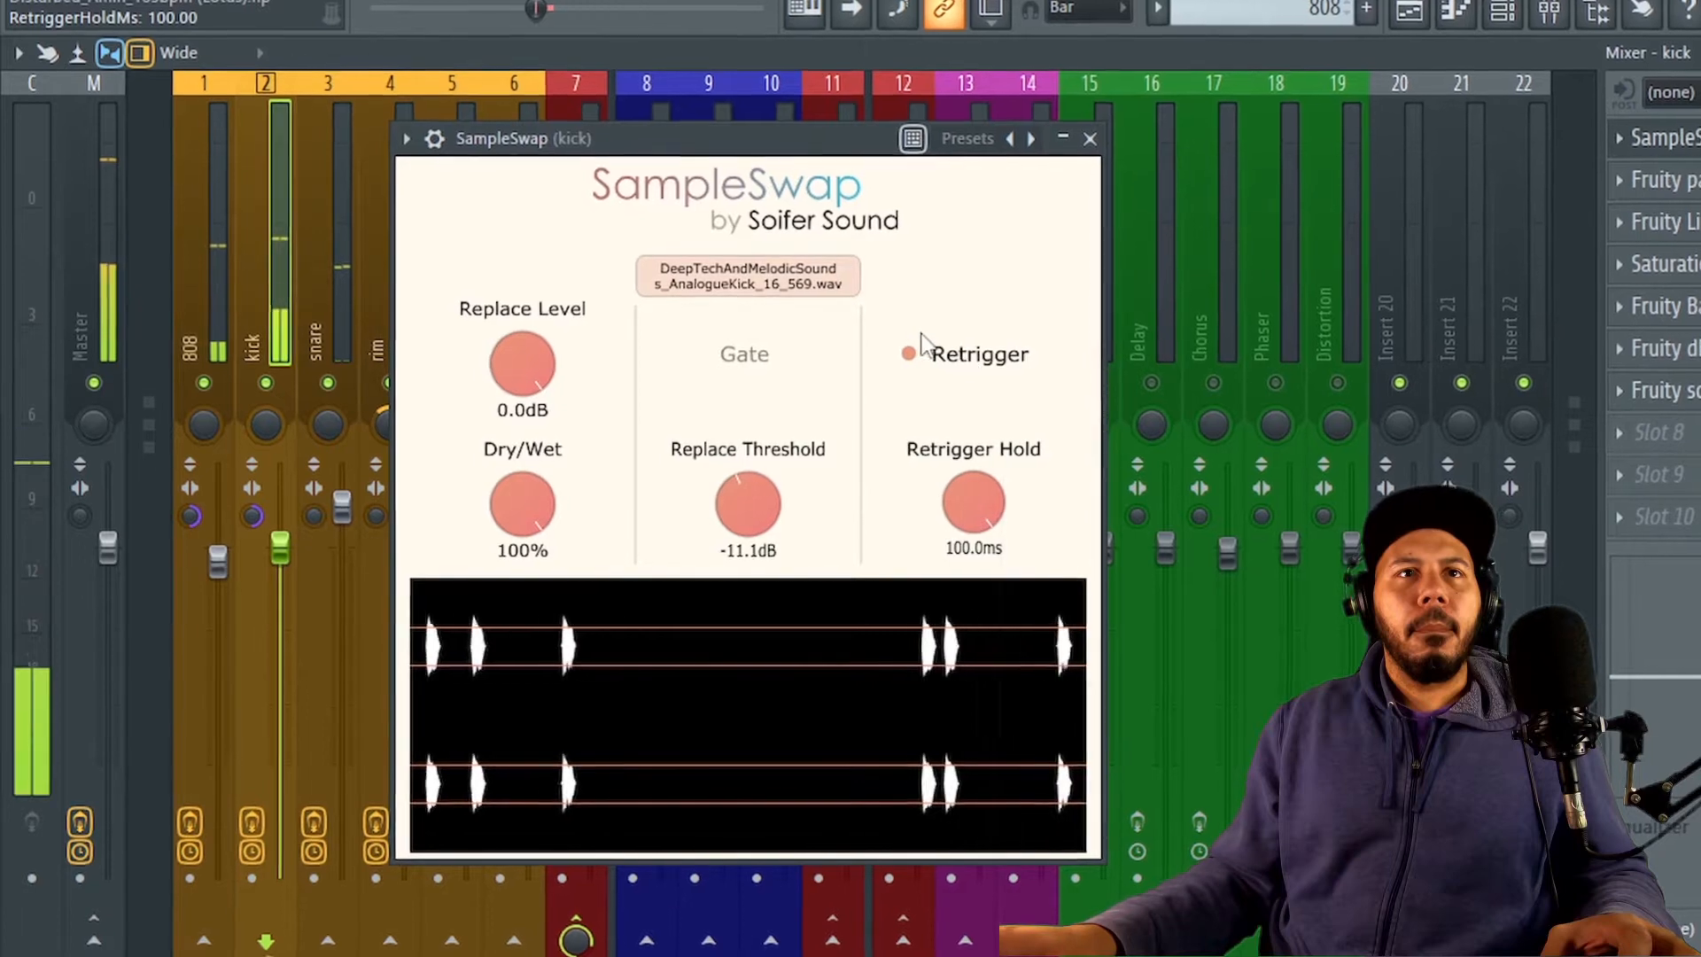
{"action": "scroll", "coordinate": [534, 498], "scroll_direction": "down", "scroll_amount": 10}
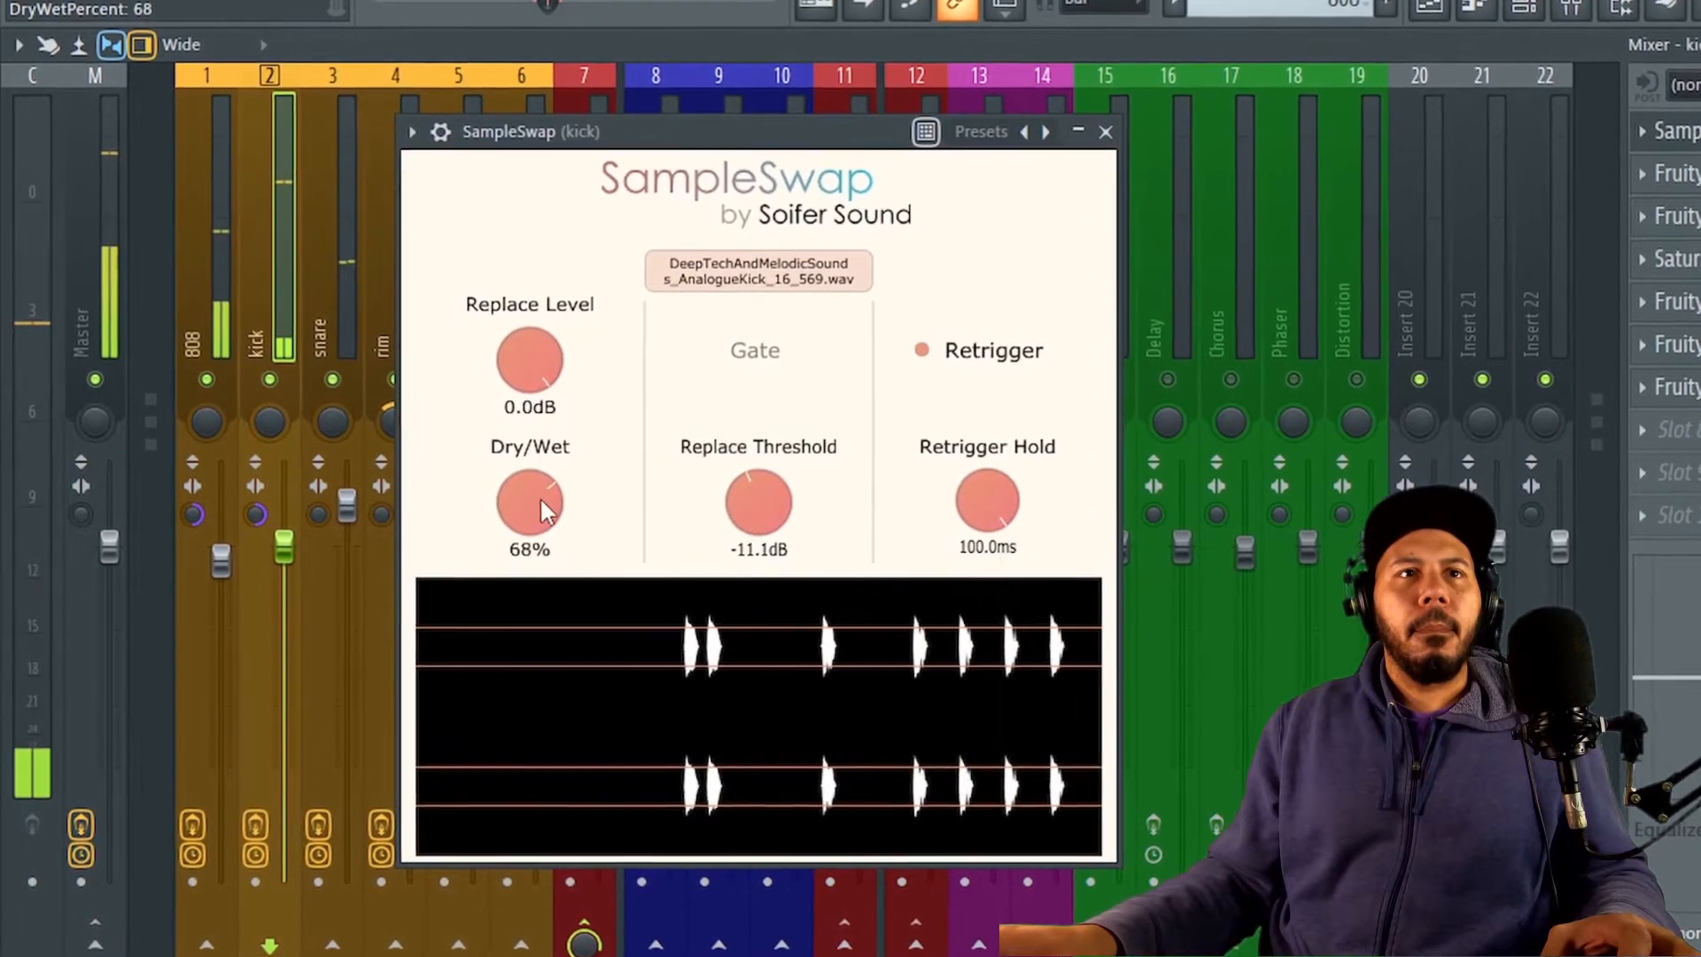
{"action": "scroll", "coordinate": [540, 496], "scroll_direction": "down", "scroll_amount": 3}
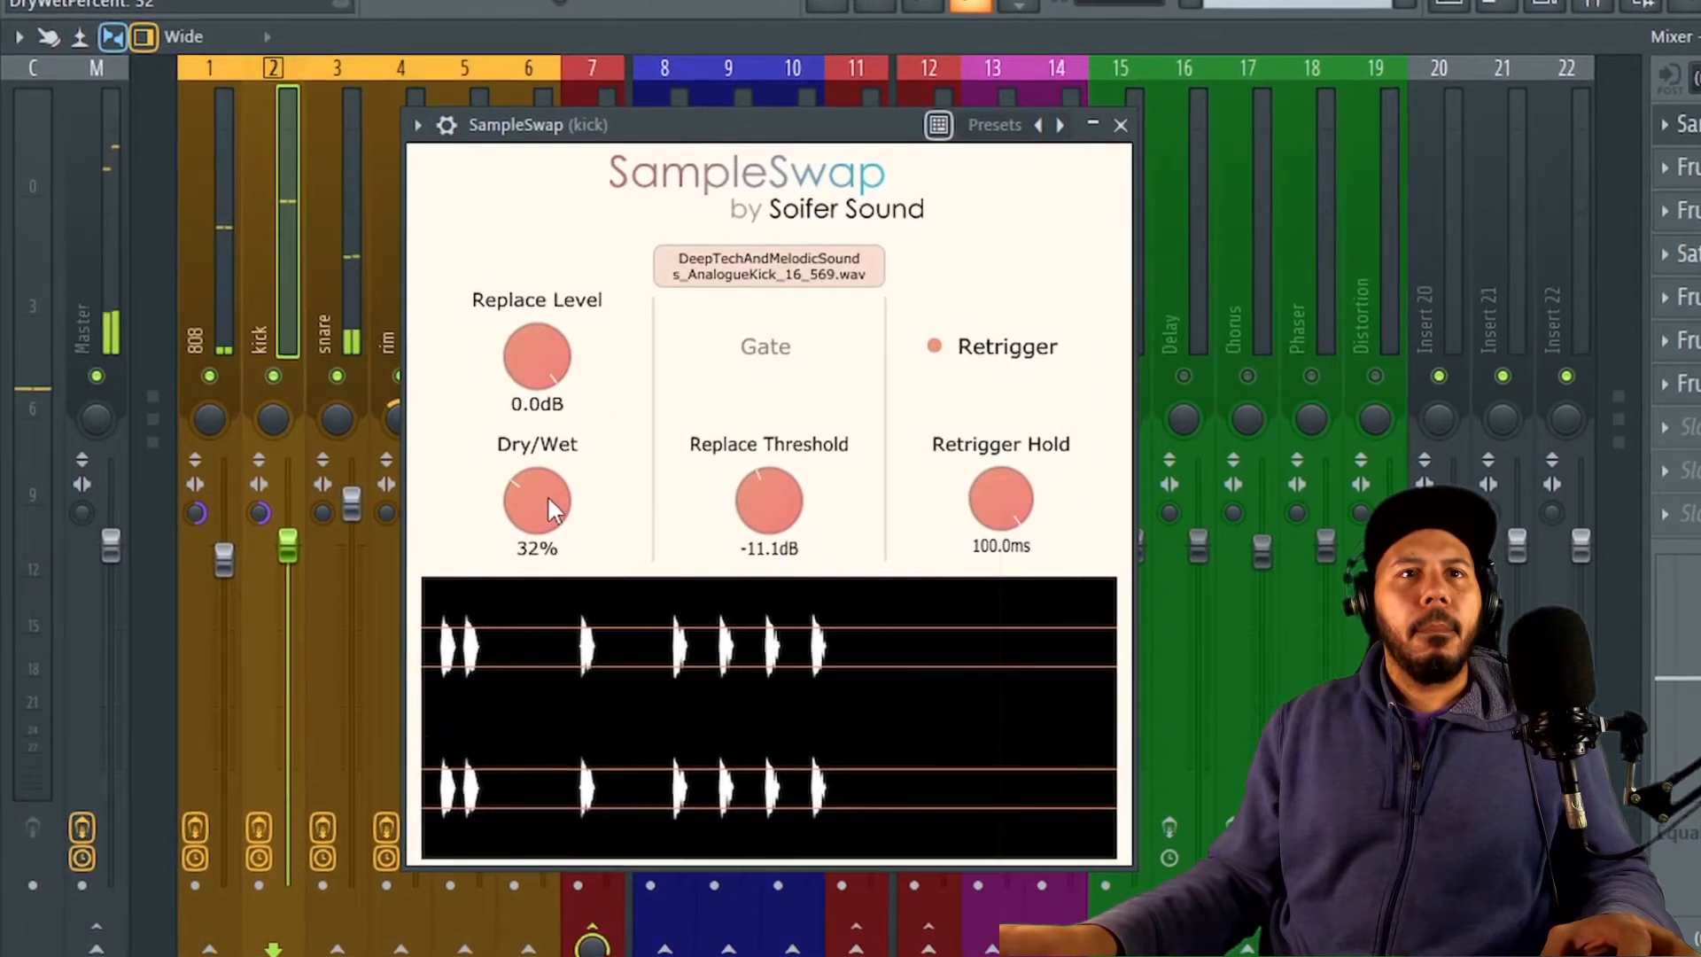
- Try the kick's Replace Threshold at -7.6 dB and settle it at -15.7 dB
{"action": "scroll", "coordinate": [800, 509], "scroll_direction": "up", "scroll_amount": 4}
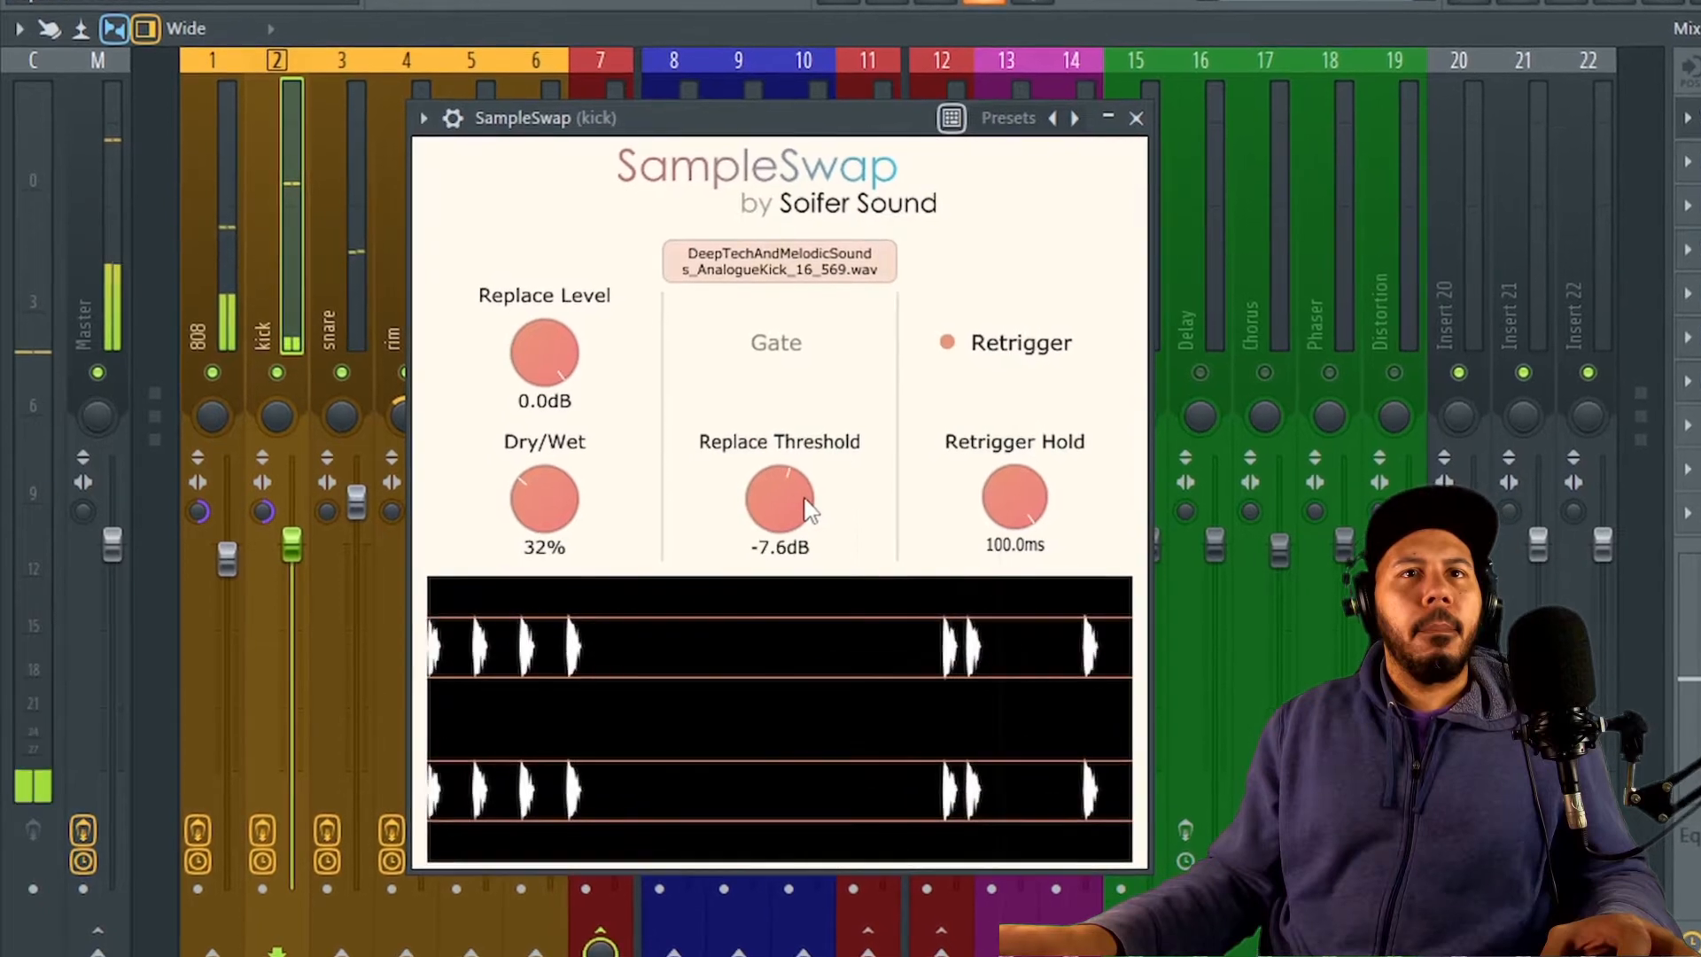
{"action": "scroll", "coordinate": [801, 509], "scroll_direction": "down", "scroll_amount": 6}
{"action": "scroll", "coordinate": [808, 505], "scroll_direction": "down", "scroll_amount": 3}
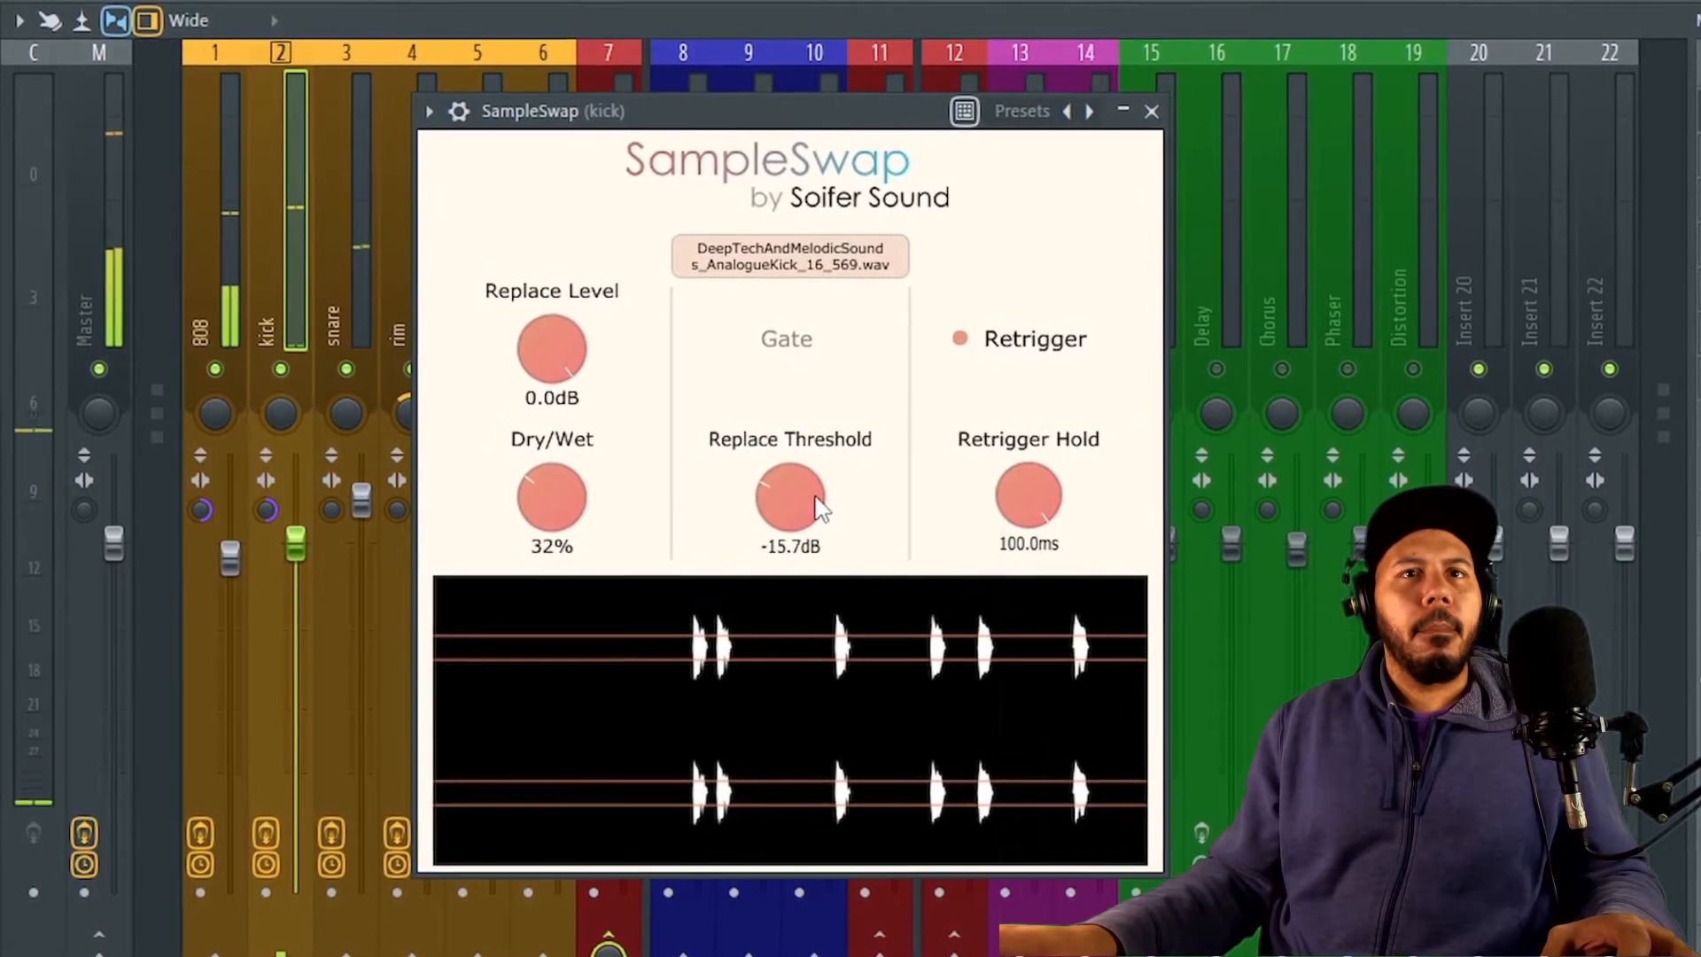
- Audition the kick in solo with Dry/Wet raised to 100%, restore the full mix, and close its SampleSwap window
{"action": "right_click", "coordinate": [296, 364]}
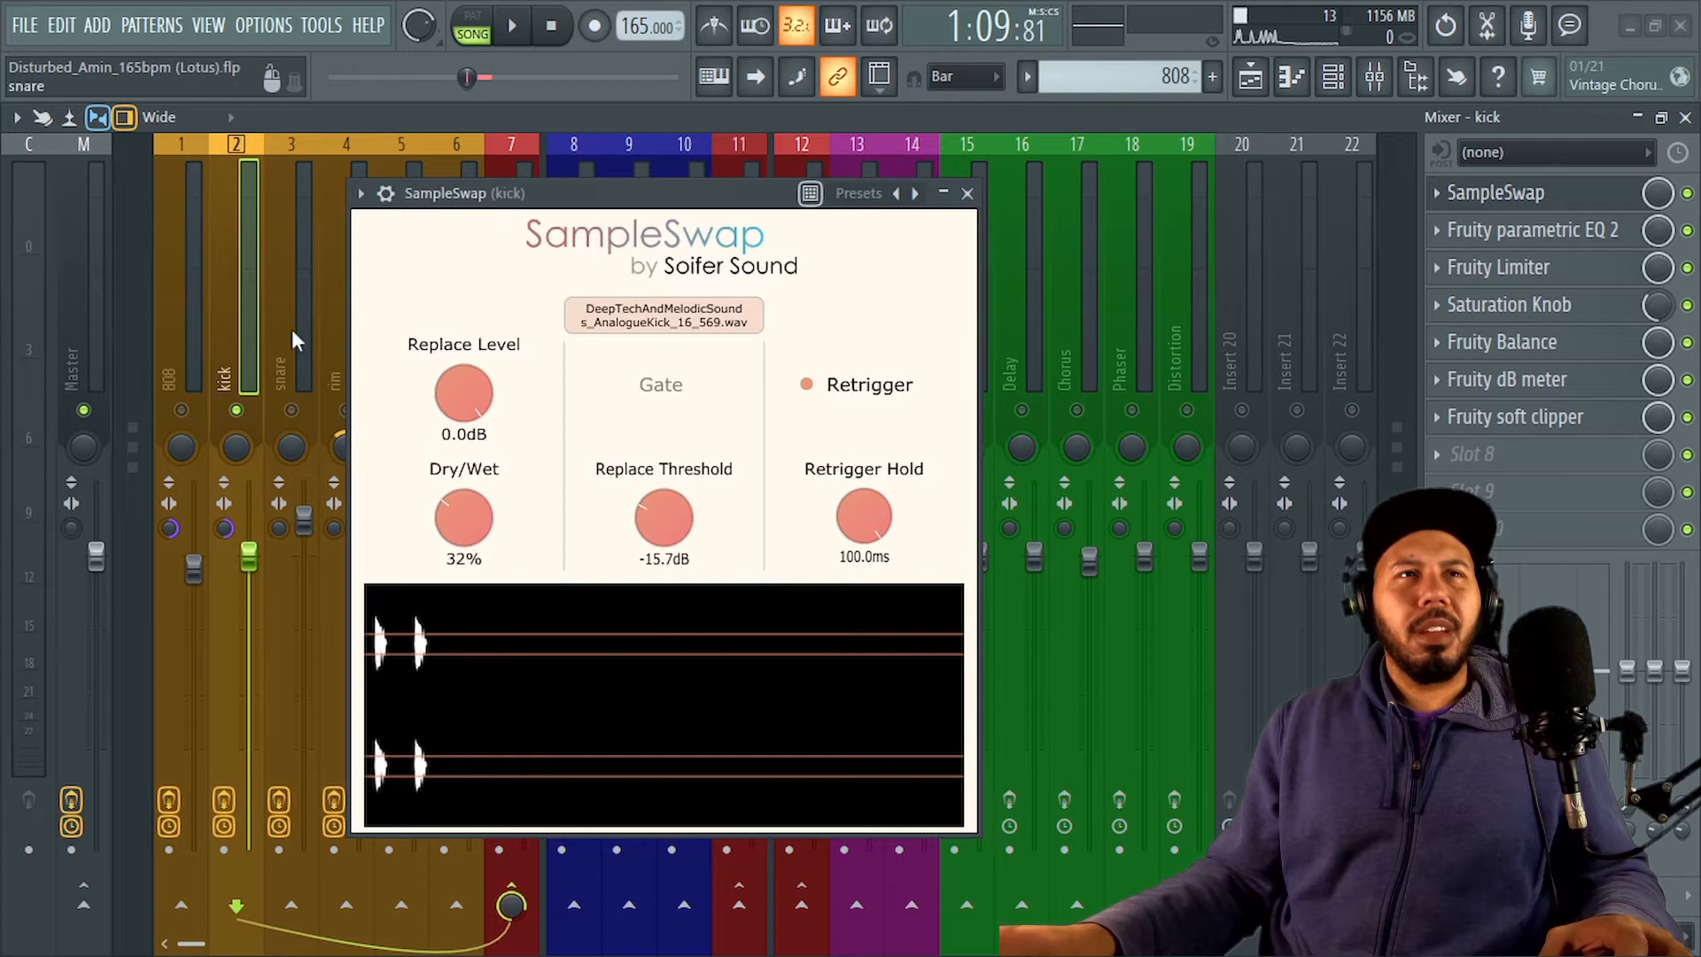
{"action": "right_click", "coordinate": [238, 411]}
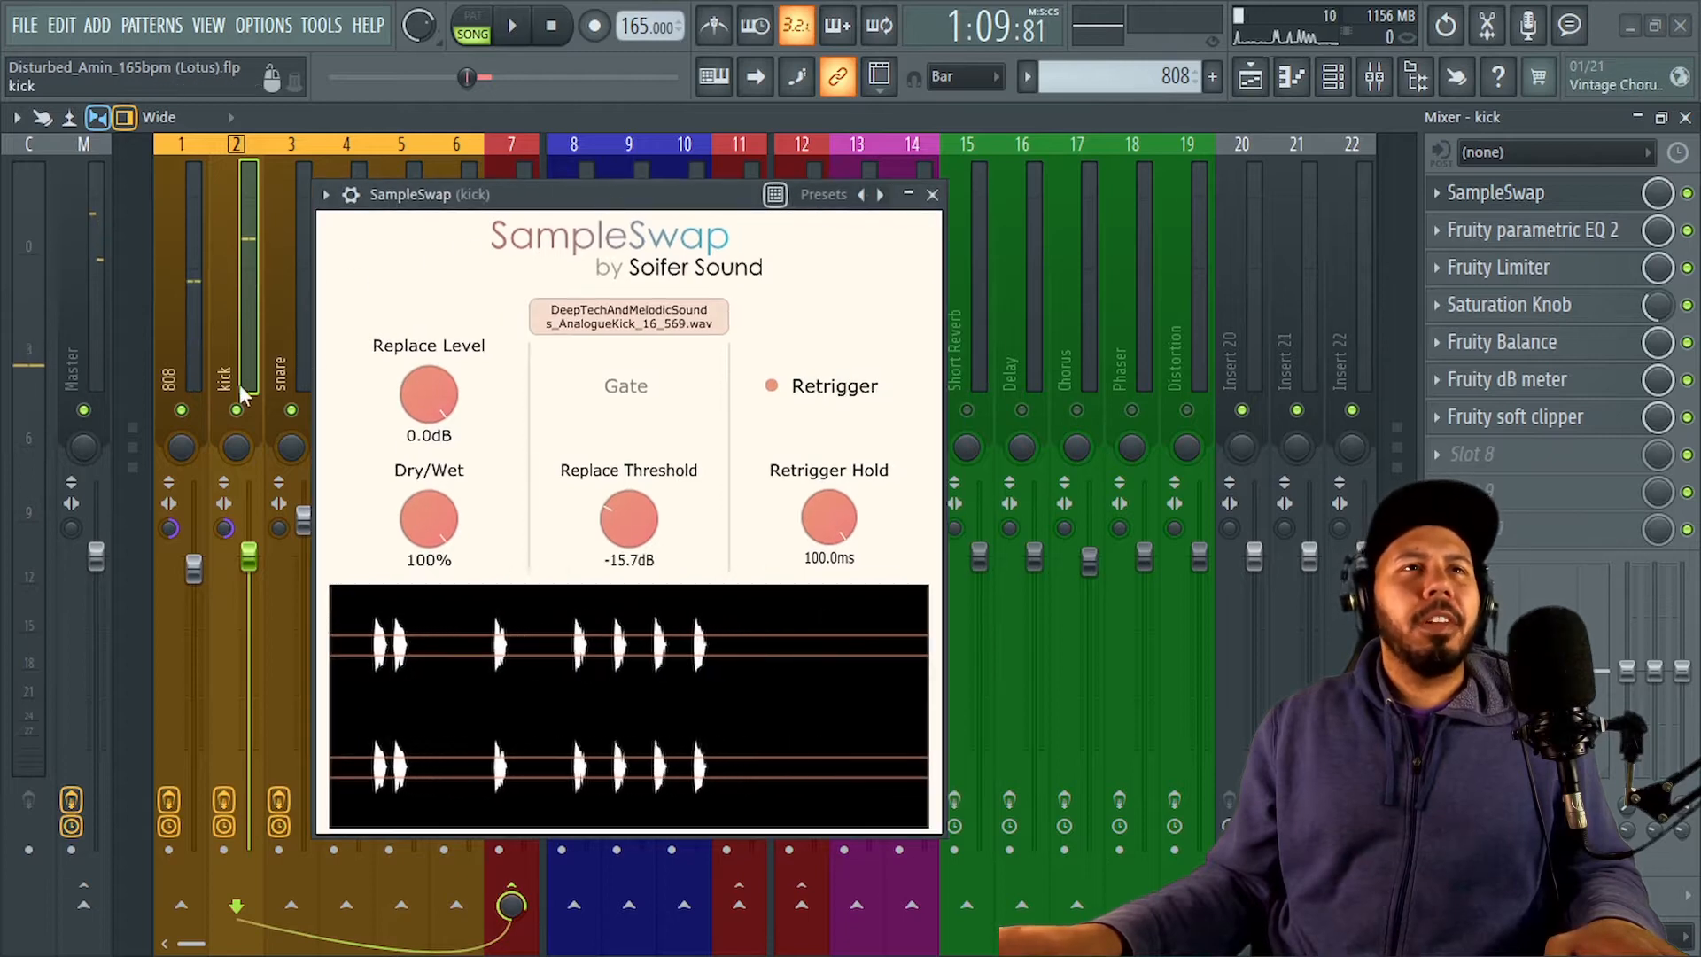
{"action": "left_click", "coordinate": [932, 194]}
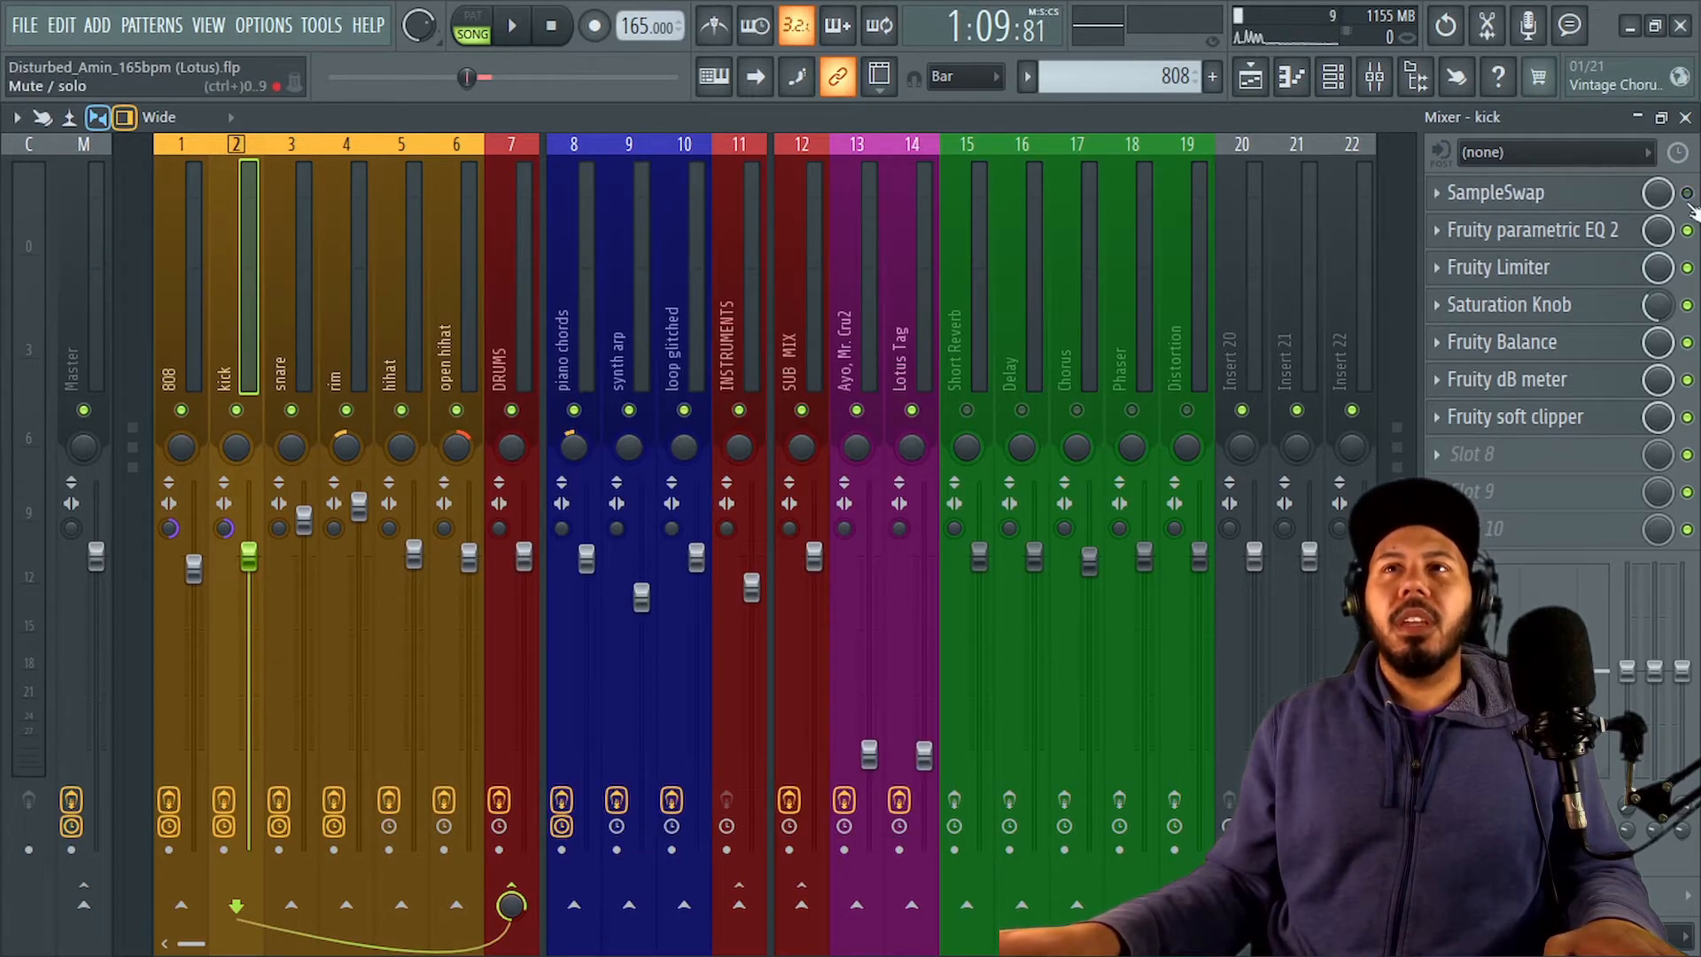
- Enable and open SampleSwap on the snare track with Session_Percussion_Basic_Dancehall.wav as its replace sample
{"action": "left_click", "coordinate": [294, 252]}
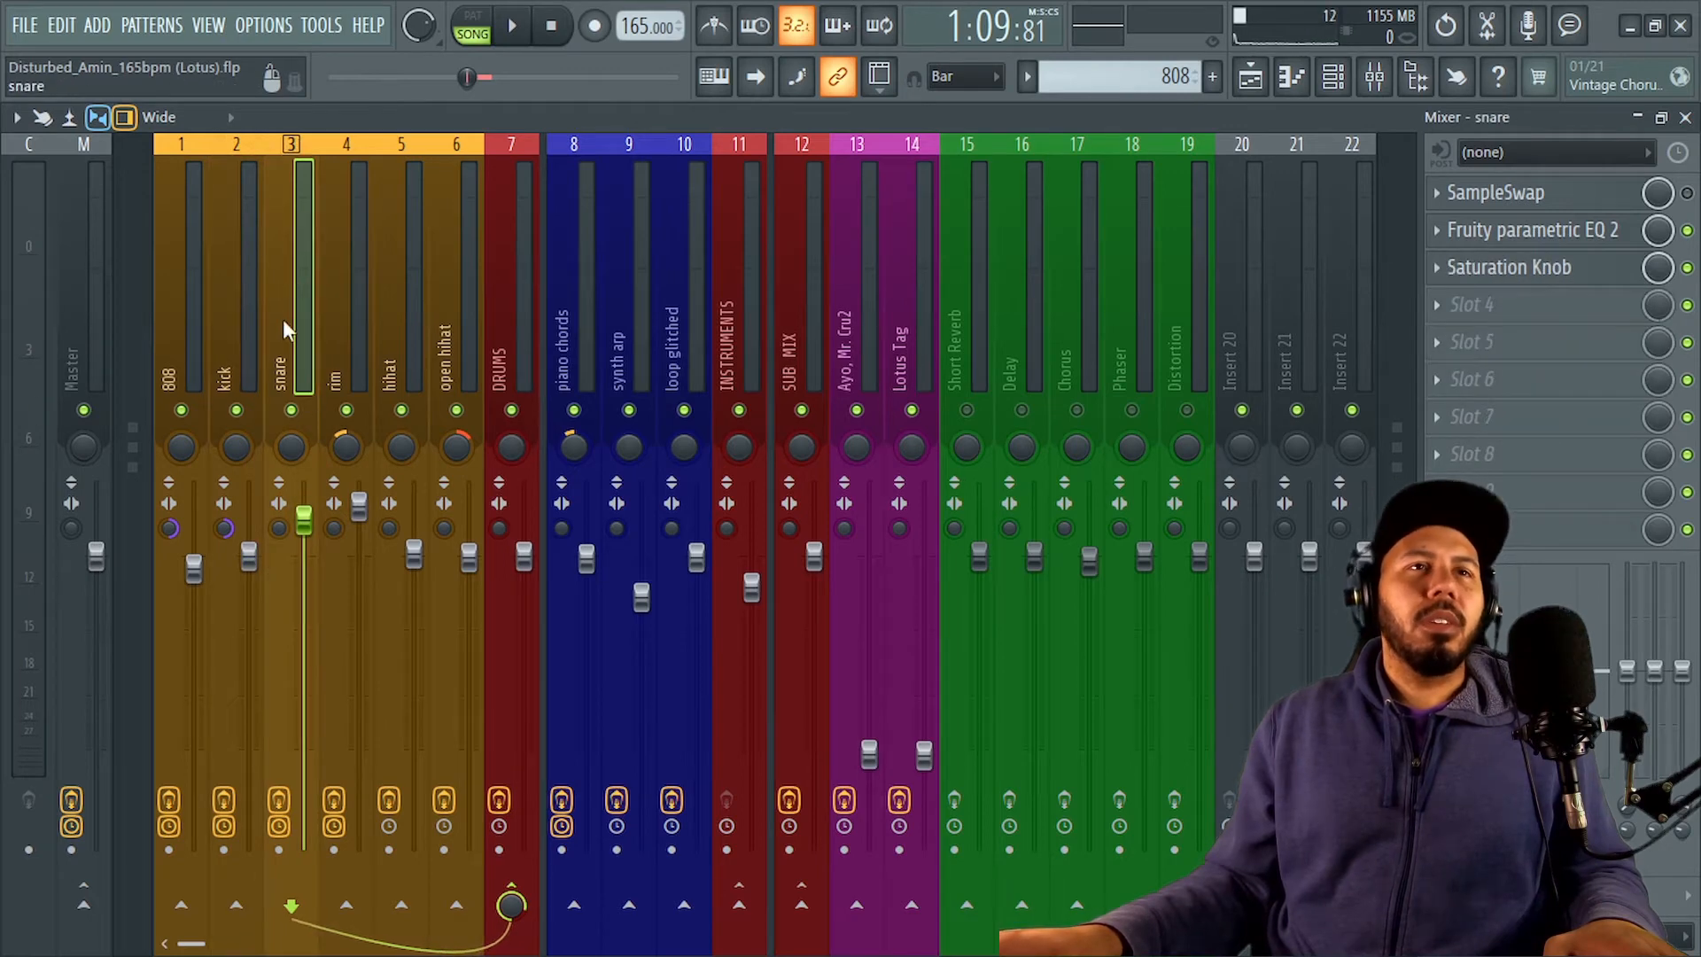
{"action": "scroll", "coordinate": [283, 319], "scroll_direction": "down", "scroll_amount": 3}
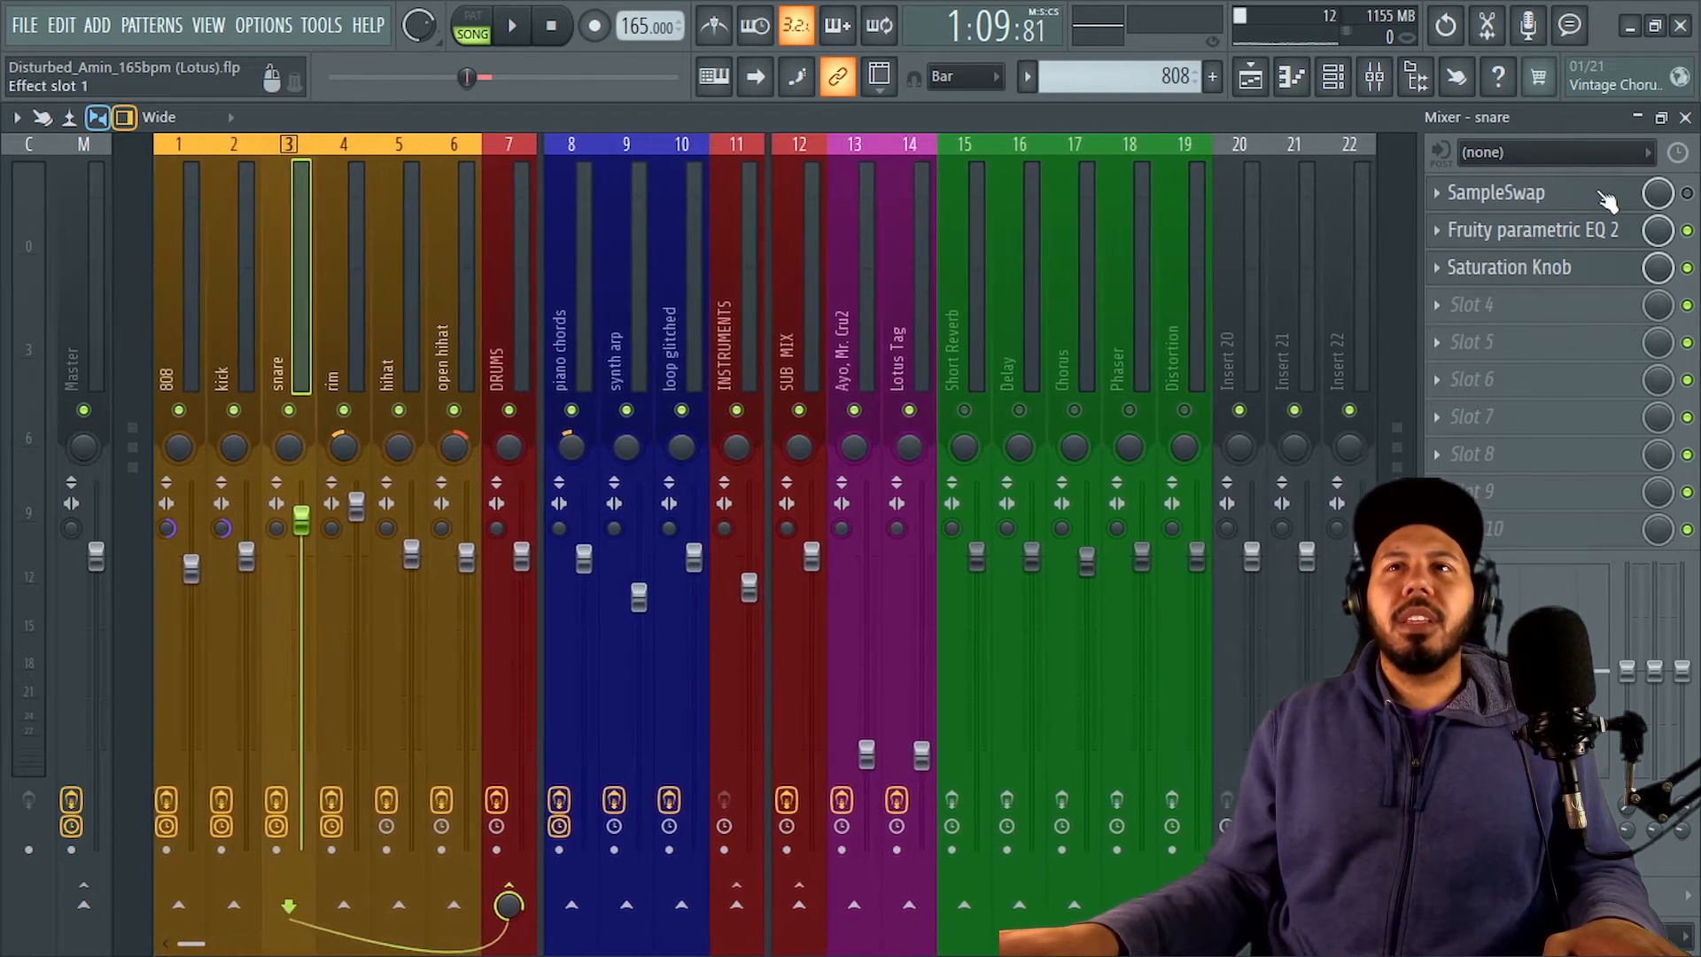
{"action": "left_click", "coordinate": [1560, 205]}
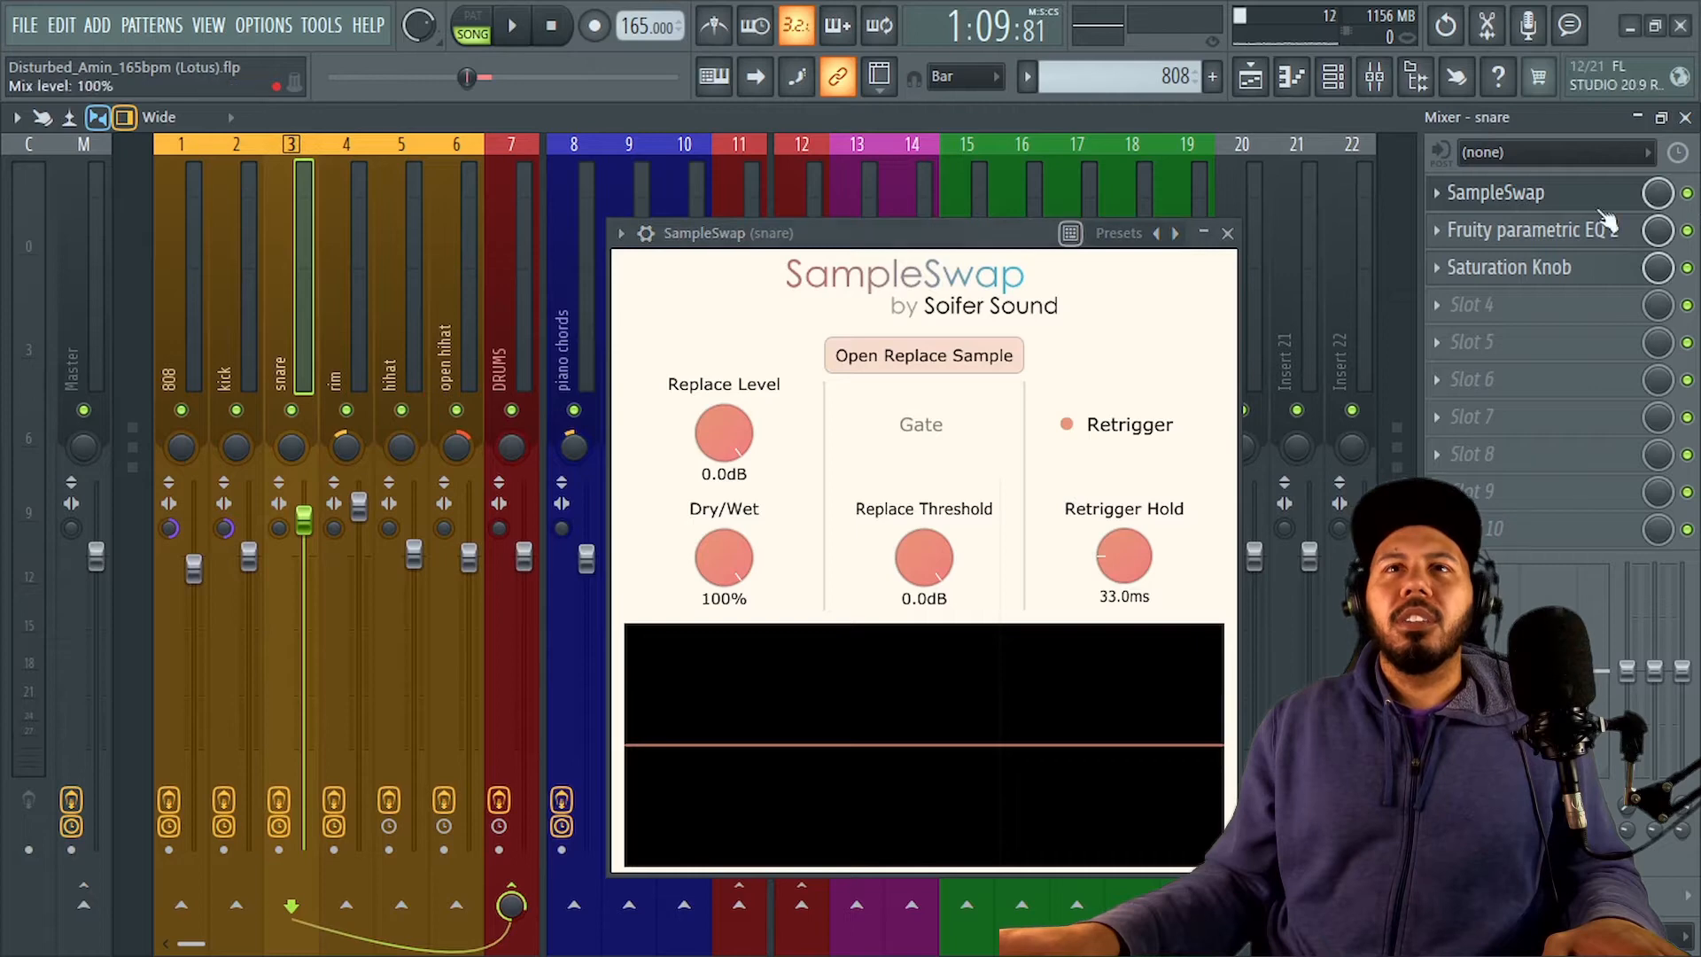
{"action": "left_click_drag", "start_coordinate": [906, 239], "coordinate": [628, 160]}
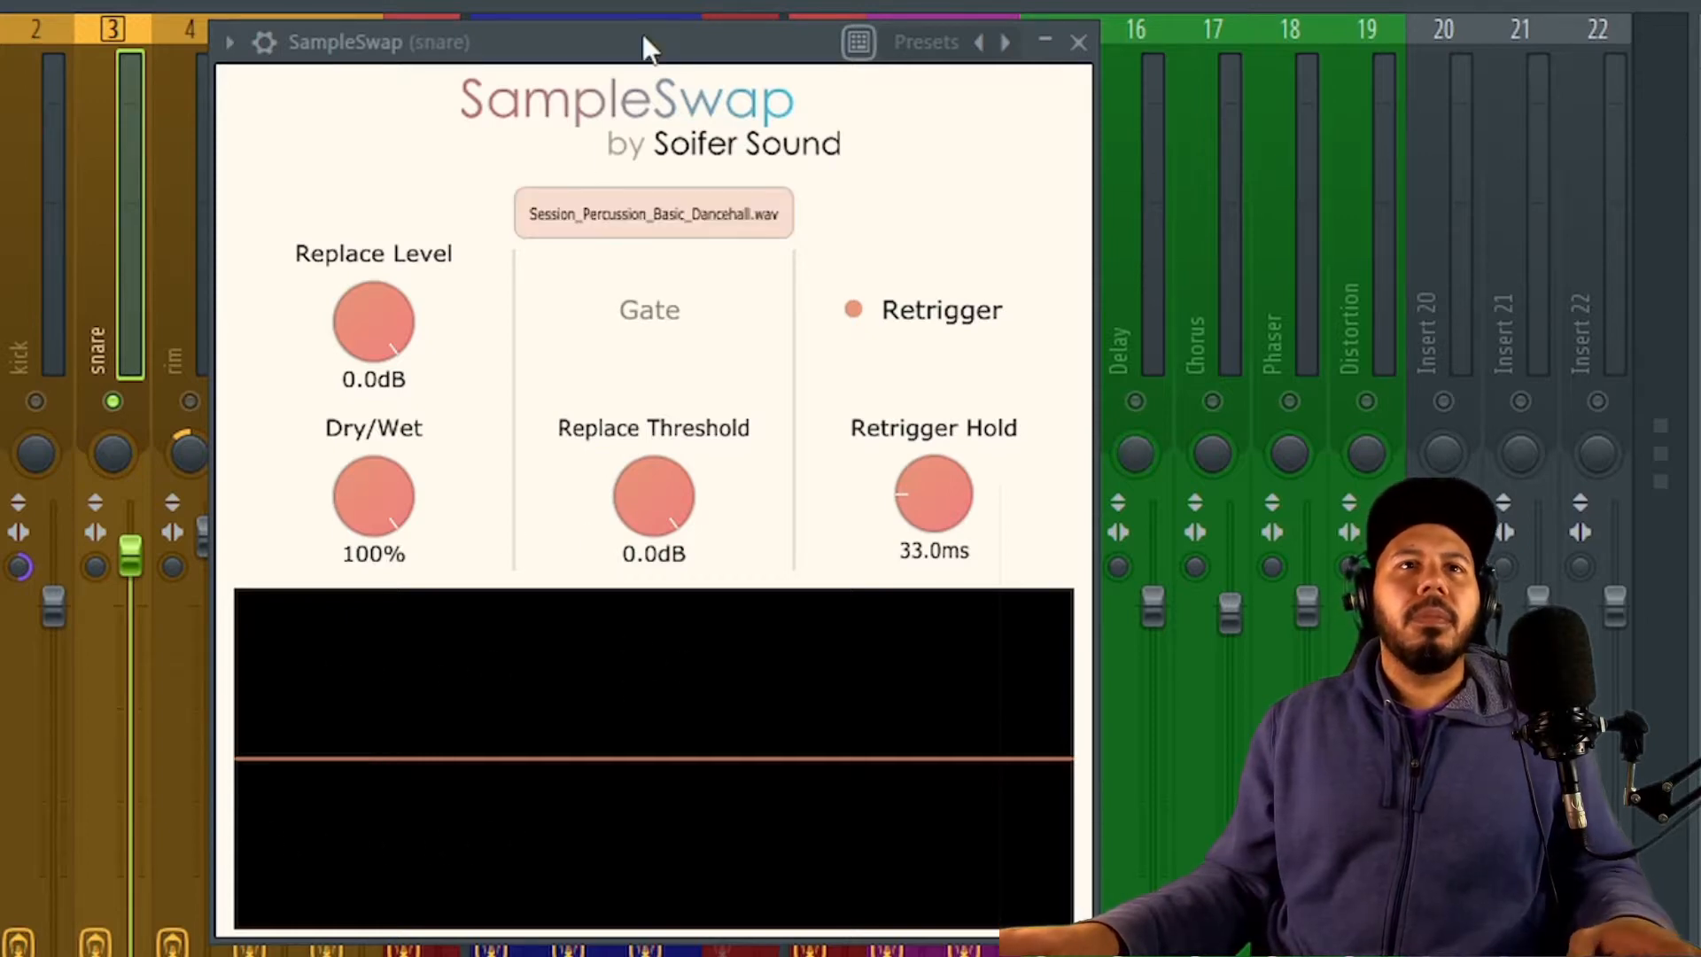
{"action": "left_click_drag", "start_coordinate": [647, 49], "coordinate": [691, 49]}
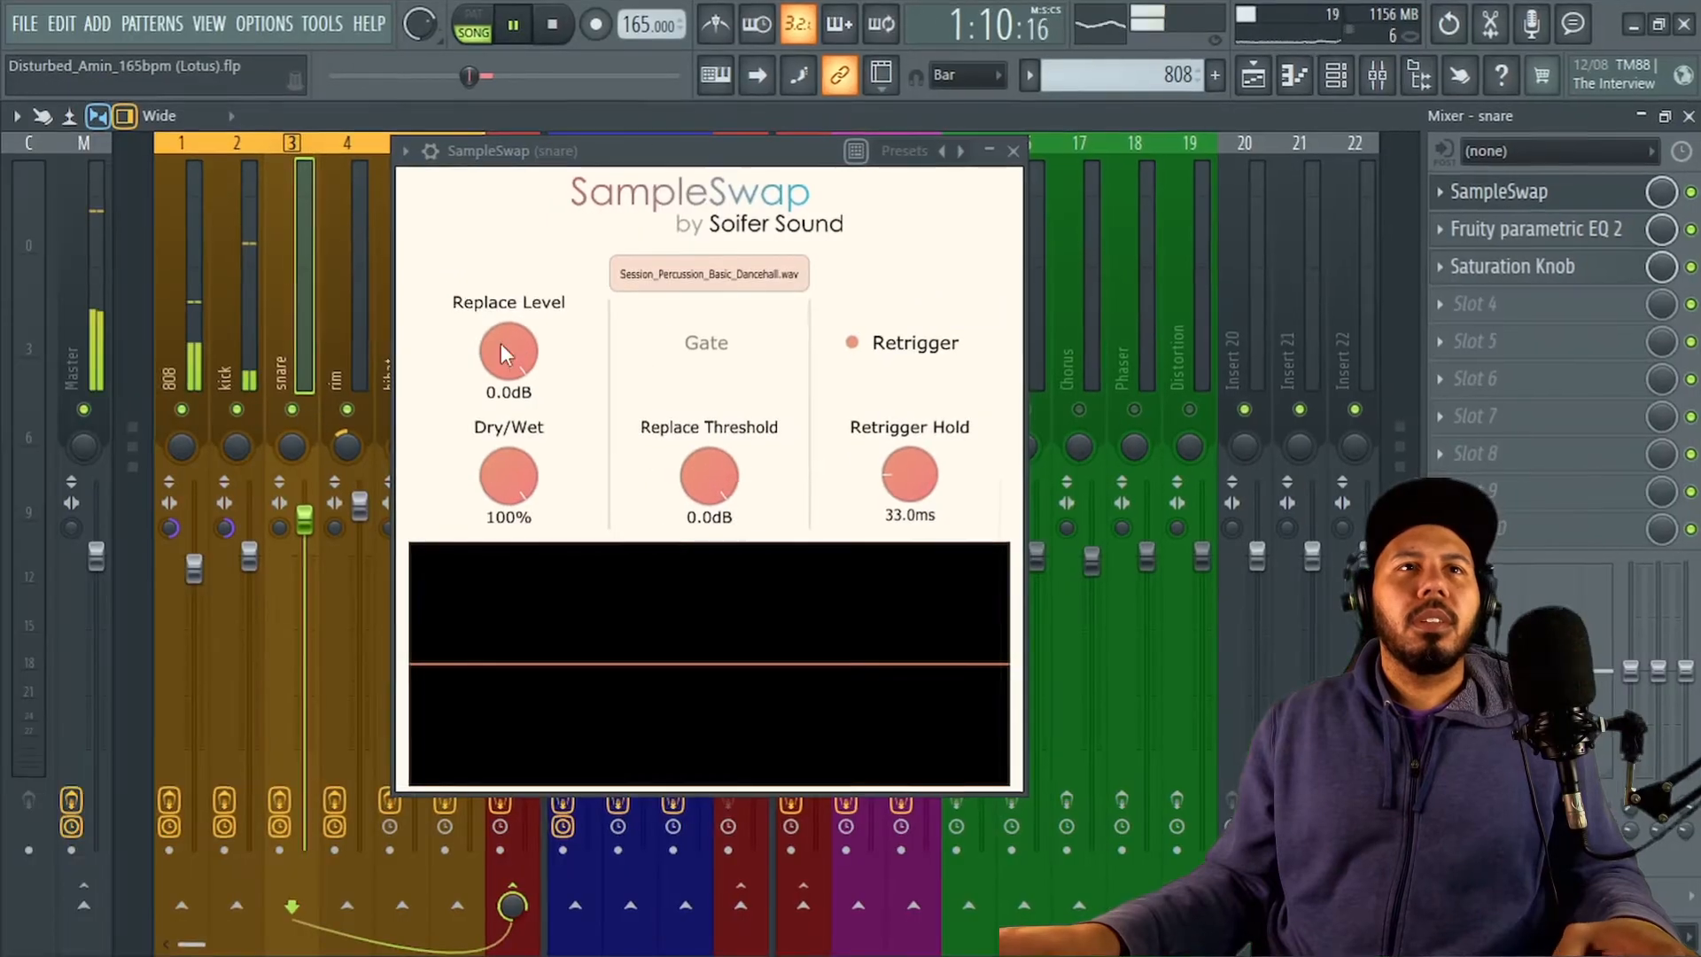
- Try the snare's Replace Level at -6.5 dB, -4.5 dB and 0 dB during playback
{"action": "left_click_drag", "start_coordinate": [402, 312], "coordinate": [416, 320]}
{"action": "scroll", "coordinate": [512, 349], "scroll_direction": "down", "scroll_amount": 6}
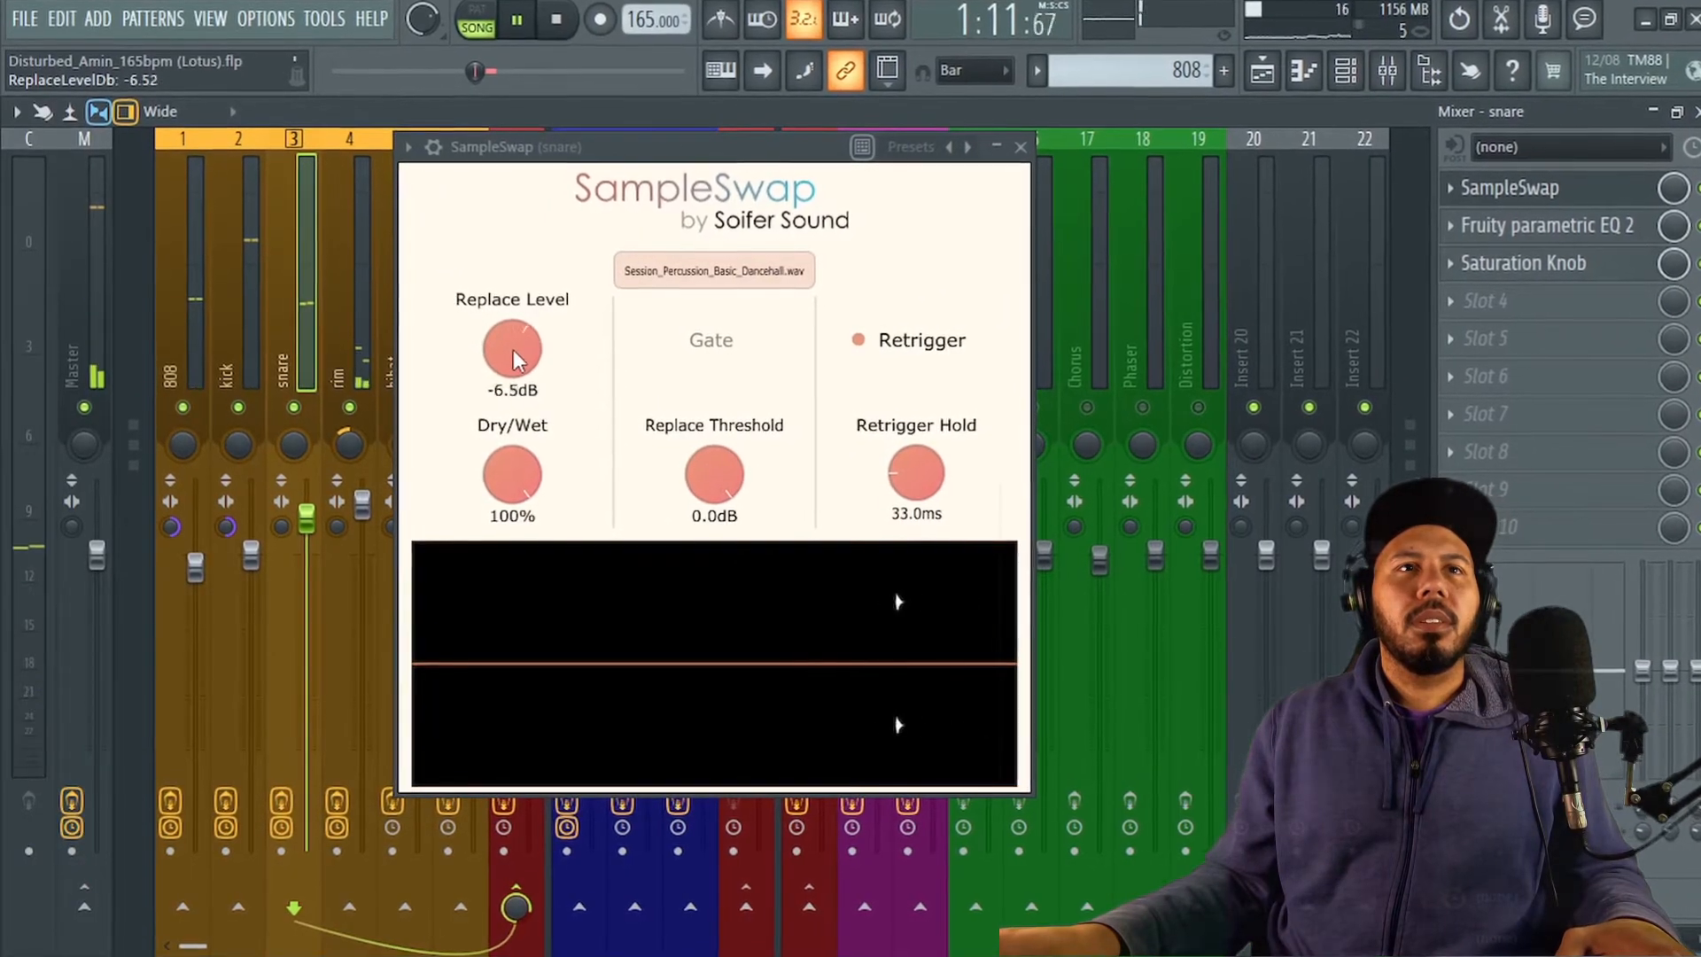
{"action": "scroll", "coordinate": [519, 347], "scroll_direction": "up", "scroll_amount": 8}
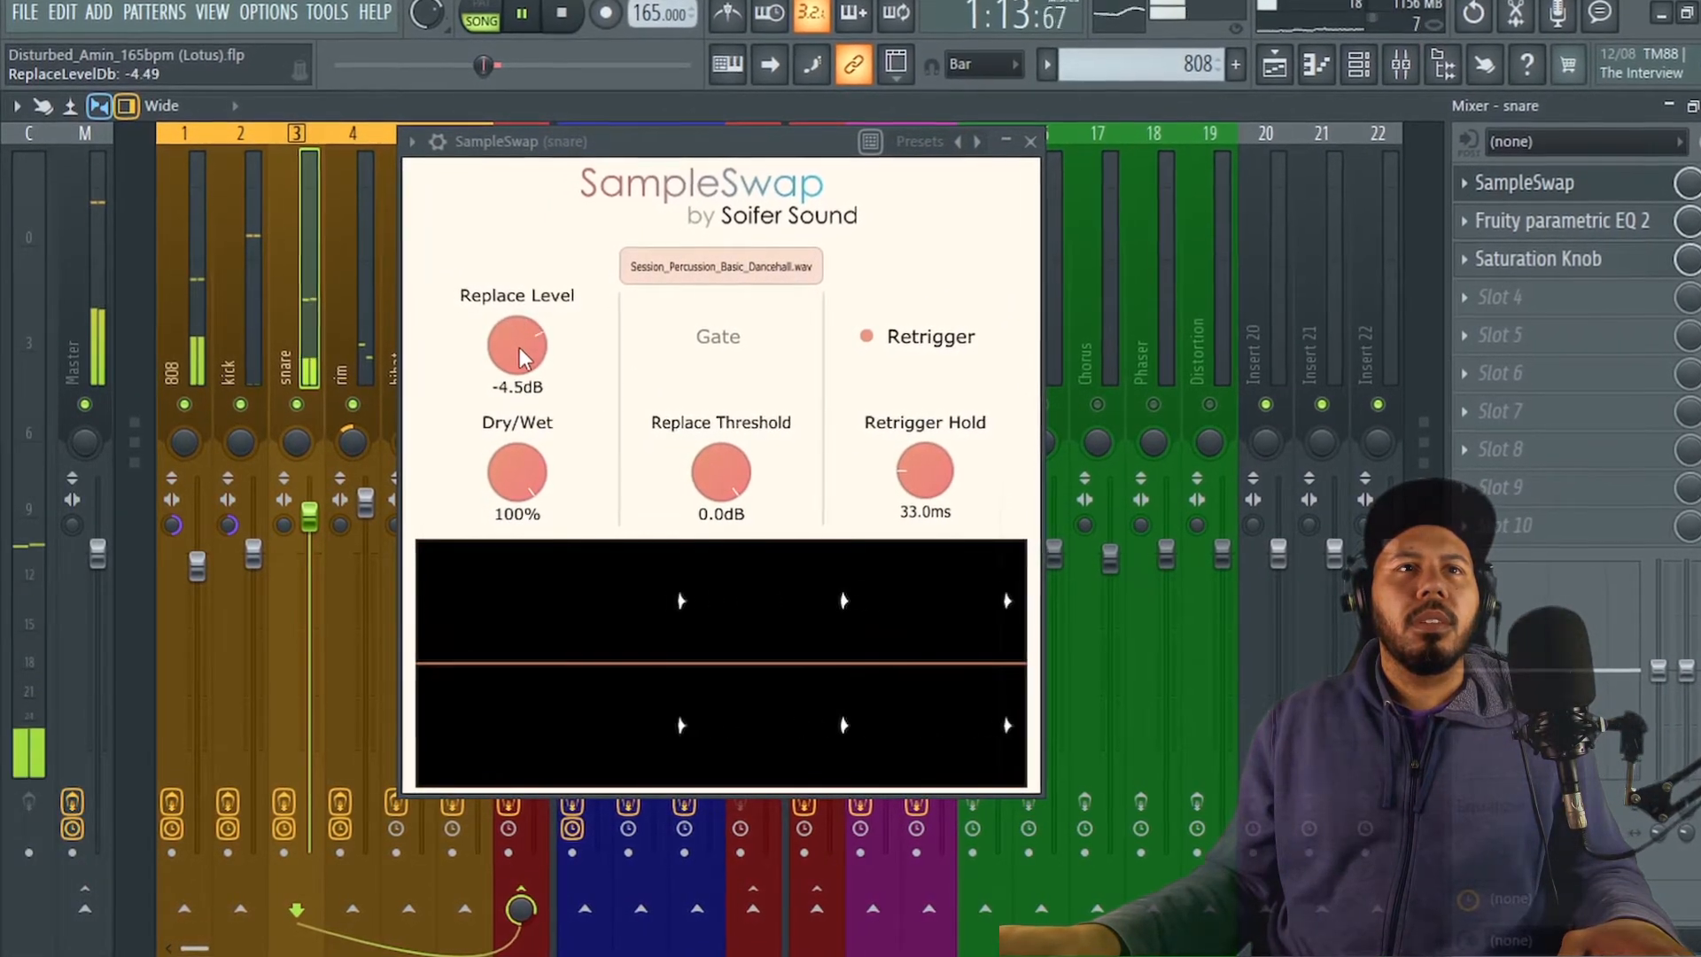
{"action": "scroll", "coordinate": [725, 486], "scroll_direction": "down", "scroll_amount": 2}
- Lower the snare's Replace Threshold to -70 dB and its Replace Level to -8.9 dB
{"action": "scroll", "coordinate": [729, 473], "scroll_direction": "down", "scroll_amount": 15}
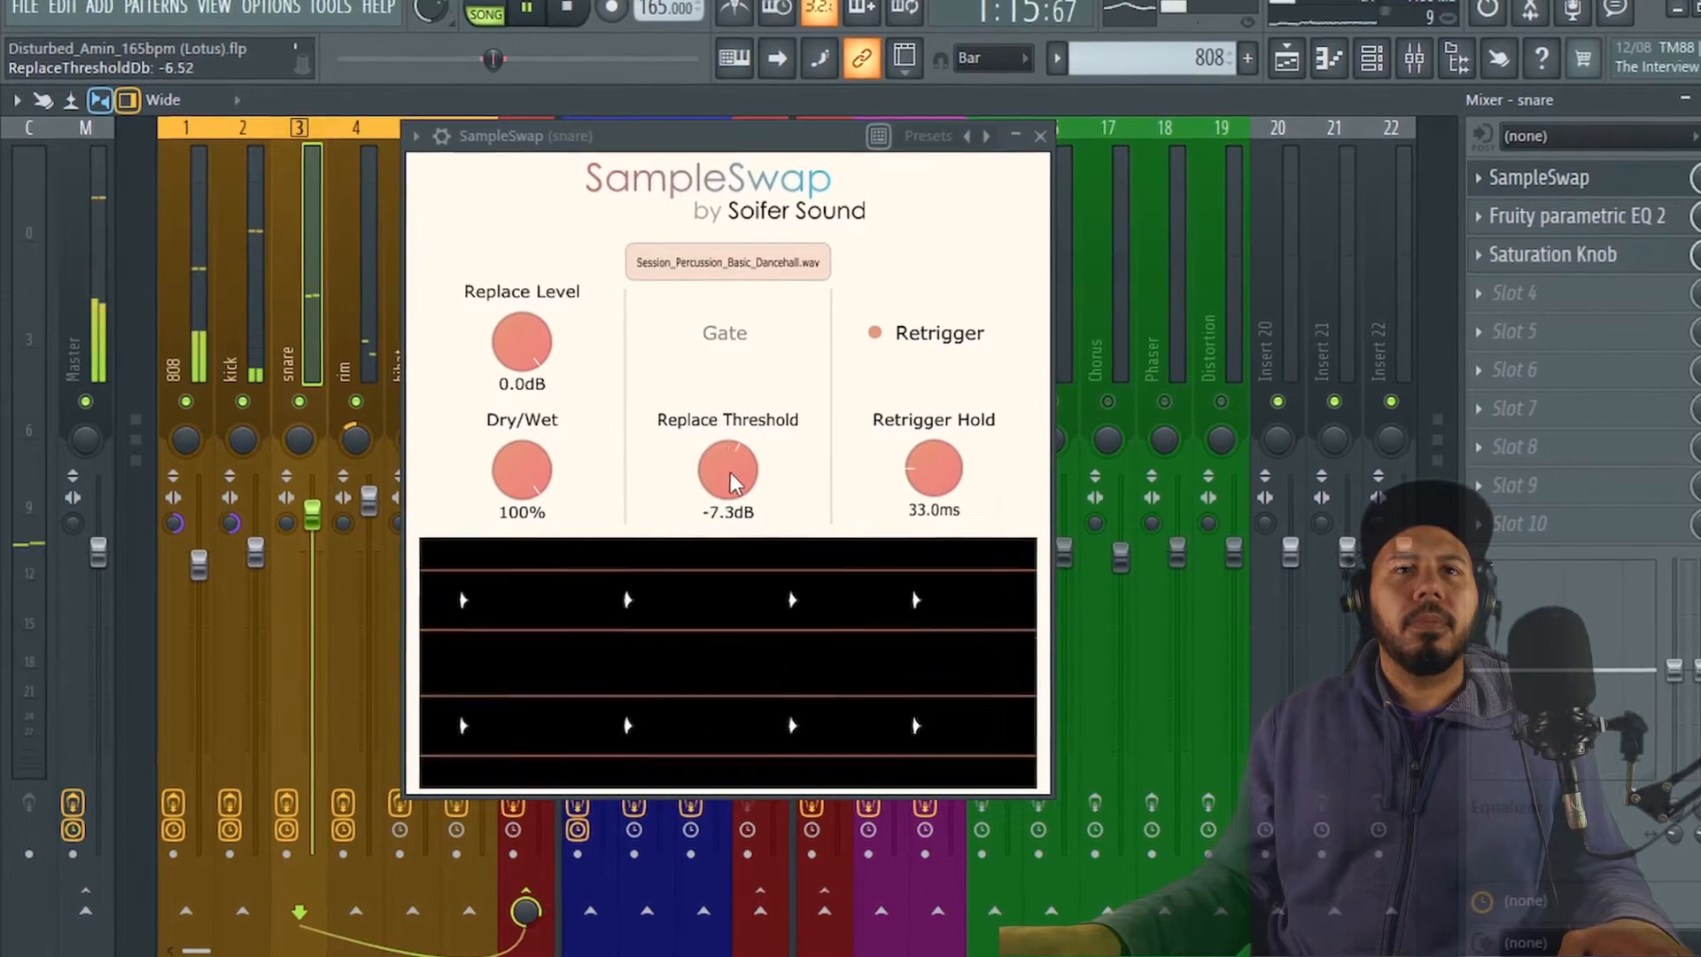
{"action": "scroll", "coordinate": [736, 478], "scroll_direction": "down", "scroll_amount": 10}
{"action": "scroll", "coordinate": [555, 346], "scroll_direction": "down", "scroll_amount": 3}
{"action": "scroll", "coordinate": [562, 341], "scroll_direction": "down", "scroll_amount": 4}
{"action": "scroll", "coordinate": [567, 342], "scroll_direction": "down", "scroll_amount": 1}
- Try several Retrigger Hold times on the snare and settle on 53.5 ms
{"action": "scroll", "coordinate": [996, 457], "scroll_direction": "up", "scroll_amount": 6}
{"action": "scroll", "coordinate": [1004, 457], "scroll_direction": "up", "scroll_amount": 4}
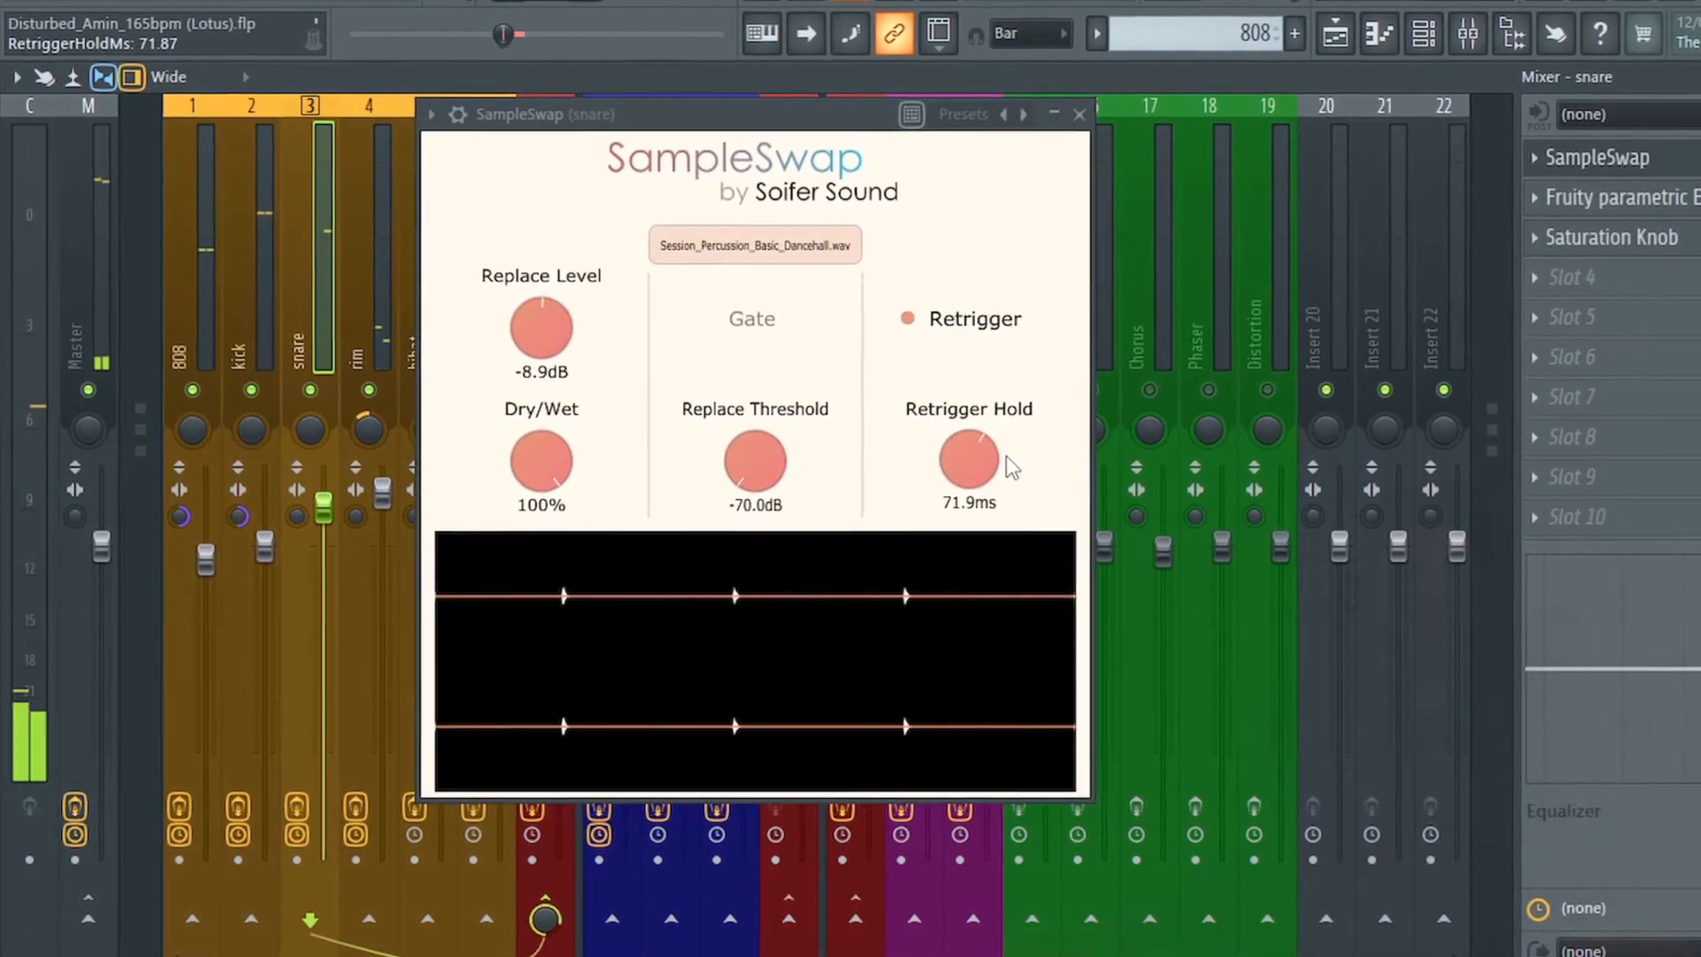
{"action": "scroll", "coordinate": [1008, 457], "scroll_direction": "down", "scroll_amount": 15}
{"action": "scroll", "coordinate": [1013, 455], "scroll_direction": "down", "scroll_amount": 2}
{"action": "scroll", "coordinate": [1008, 456], "scroll_direction": "up", "scroll_amount": 8}
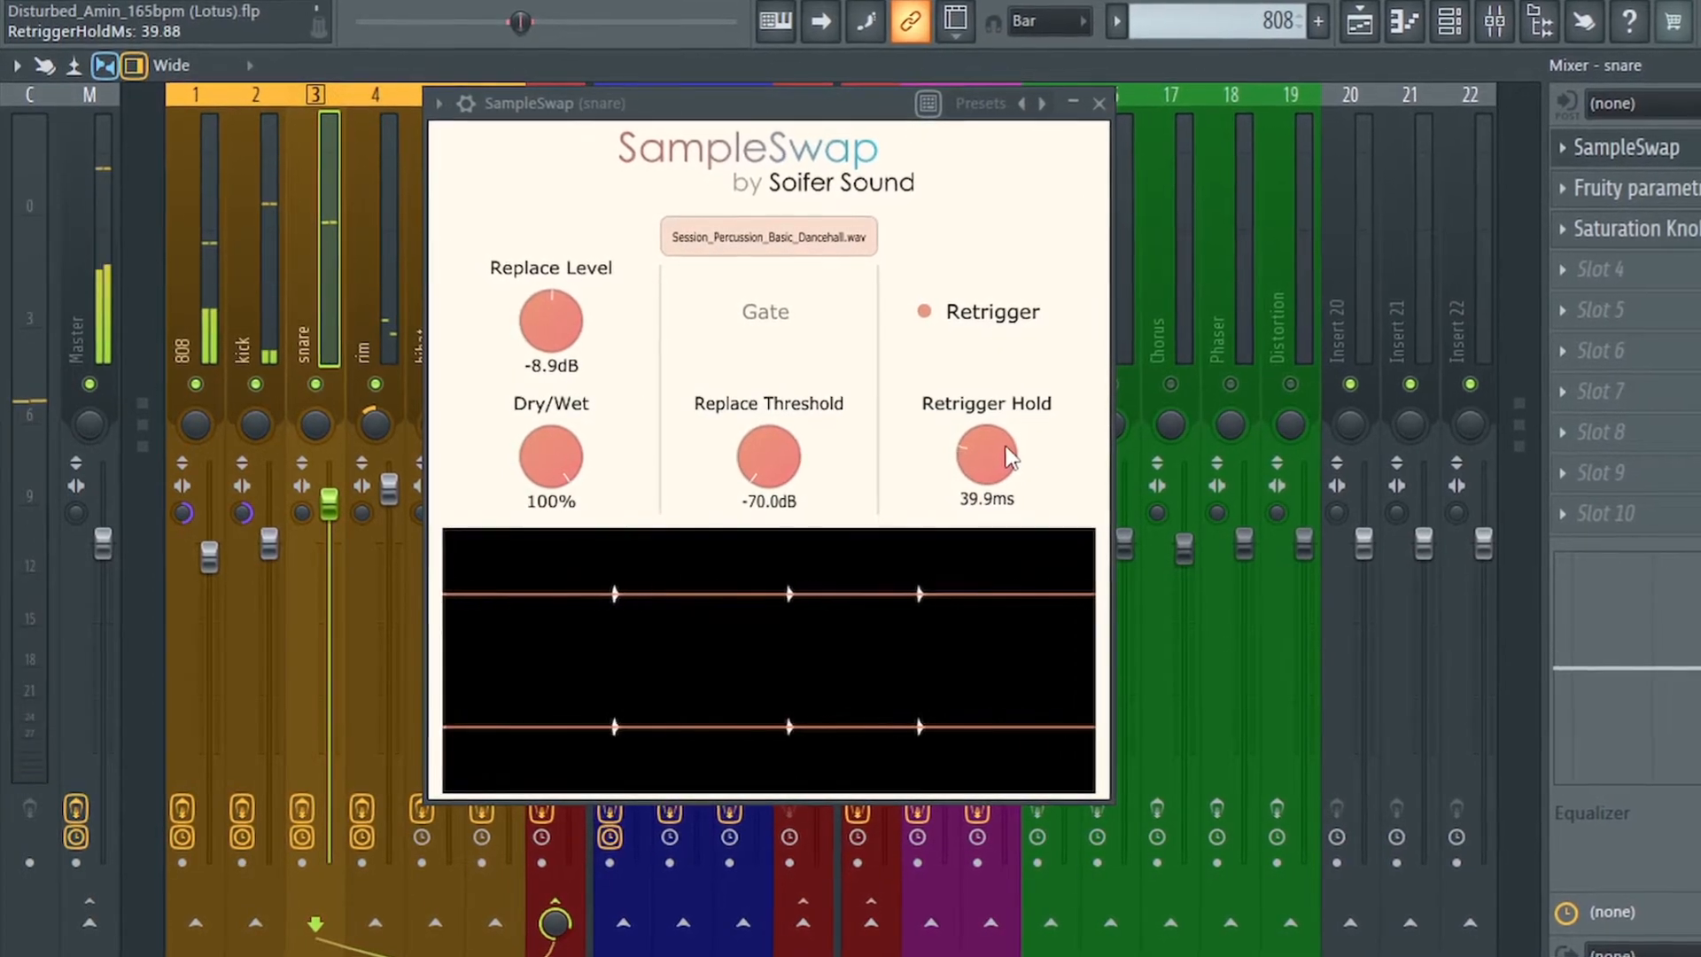
{"action": "scroll", "coordinate": [1008, 457], "scroll_direction": "up", "scroll_amount": 6}
{"action": "scroll", "coordinate": [1014, 456], "scroll_direction": "down", "scroll_amount": 2}
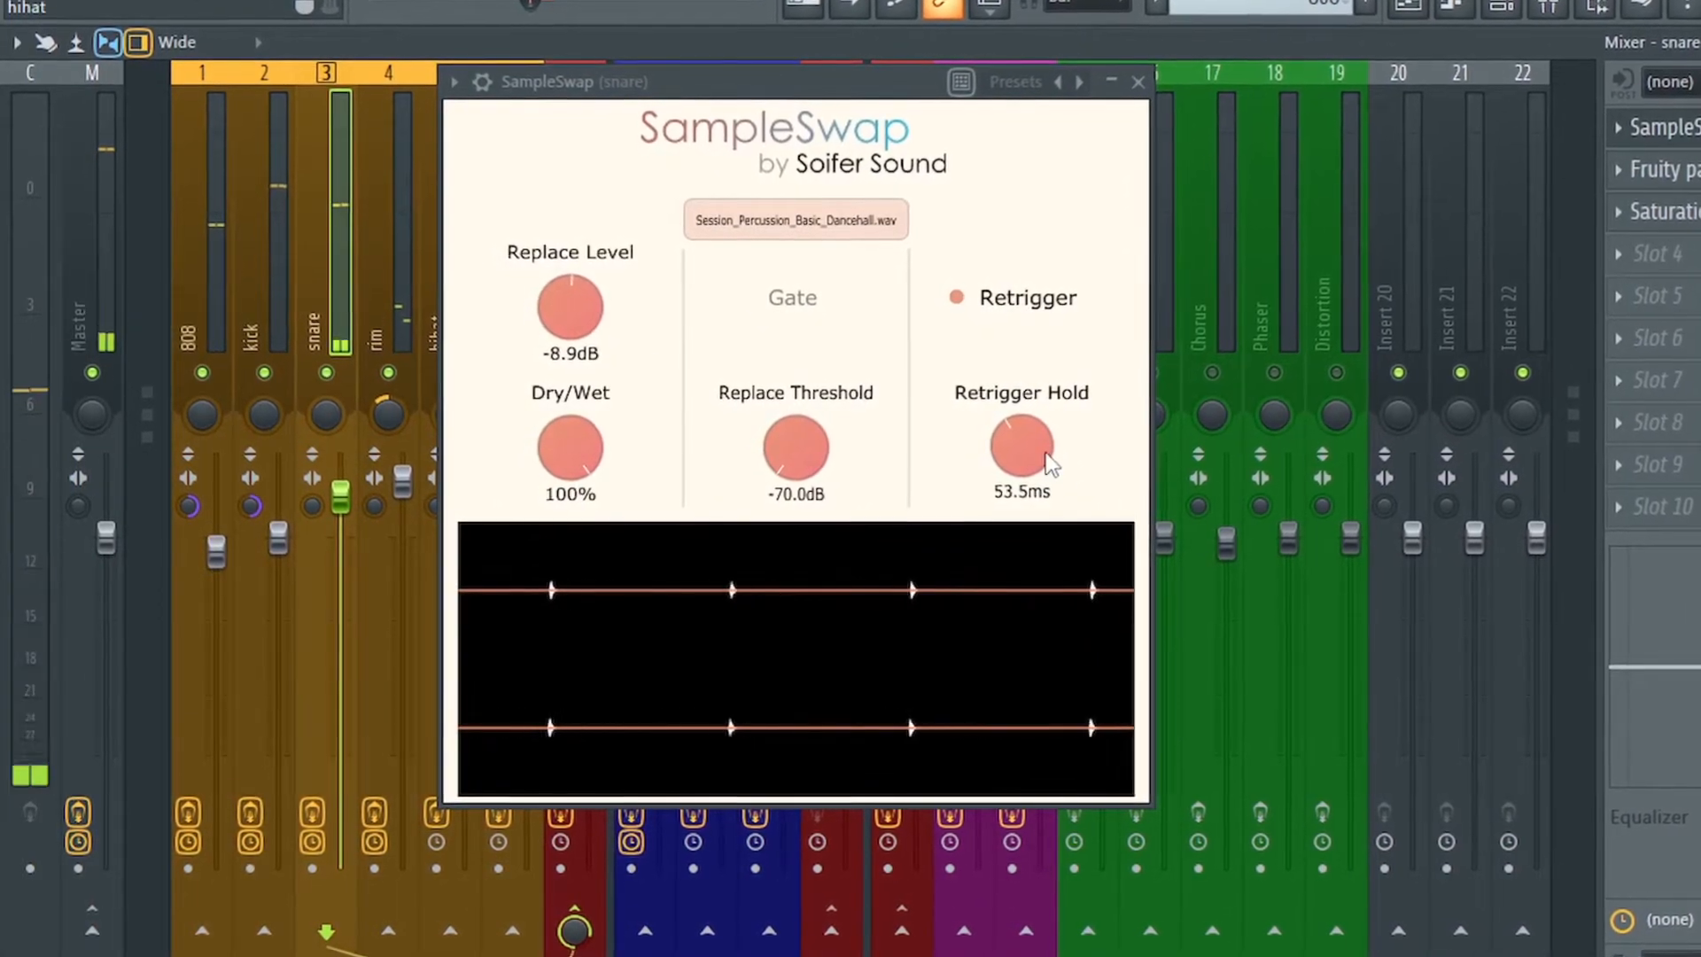
- Raise the snare's Replace Level to -5.1 dB
{"action": "left_click_drag", "start_coordinate": [801, 418], "coordinate": [813, 418]}
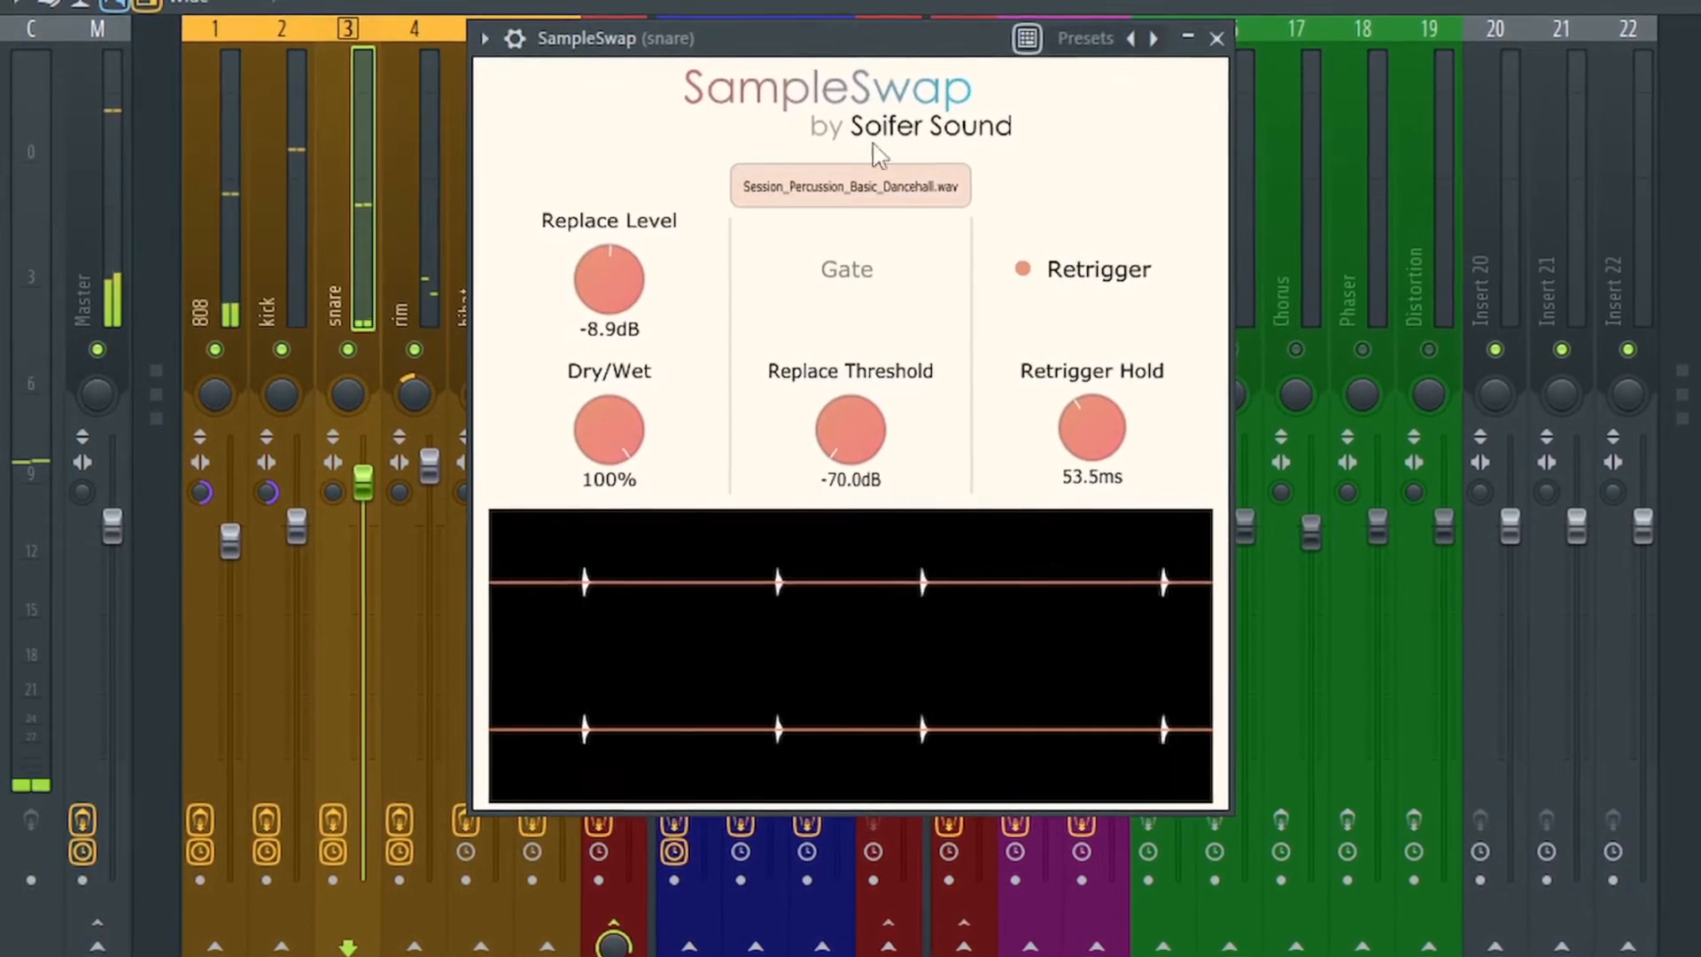
{"action": "scroll", "coordinate": [622, 263], "scroll_direction": "up", "scroll_amount": 2}
{"action": "scroll", "coordinate": [625, 261], "scroll_direction": "up", "scroll_amount": 2}
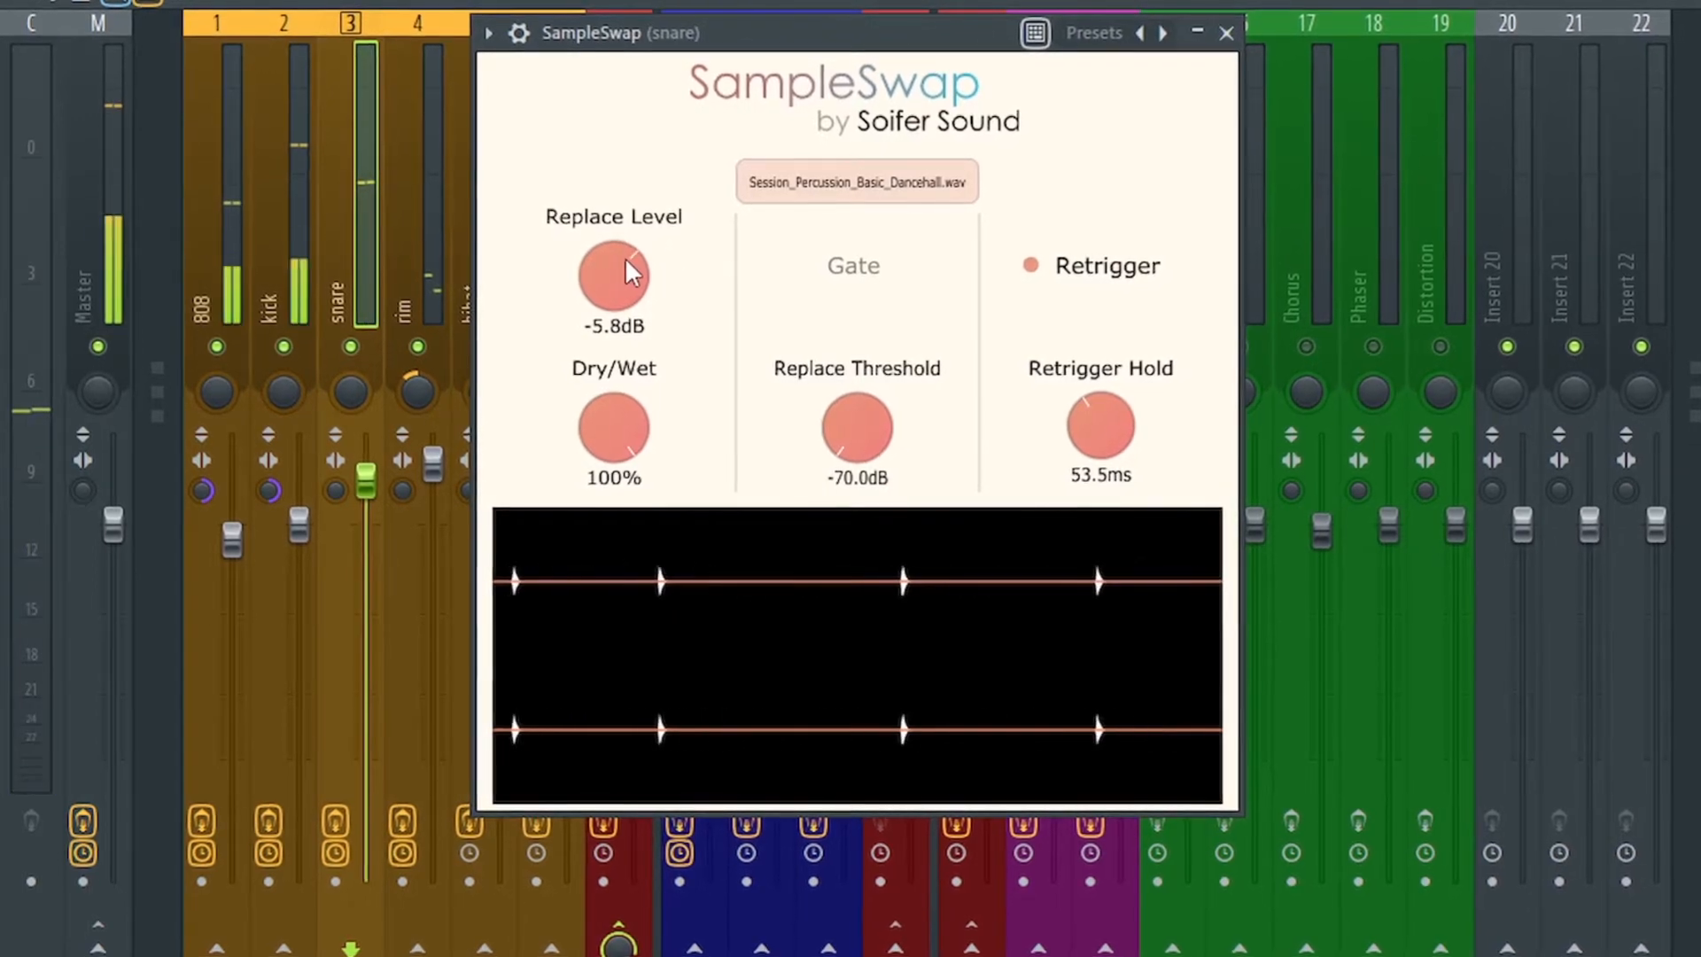
{"action": "scroll", "coordinate": [627, 256], "scroll_direction": "up", "scroll_amount": 1}
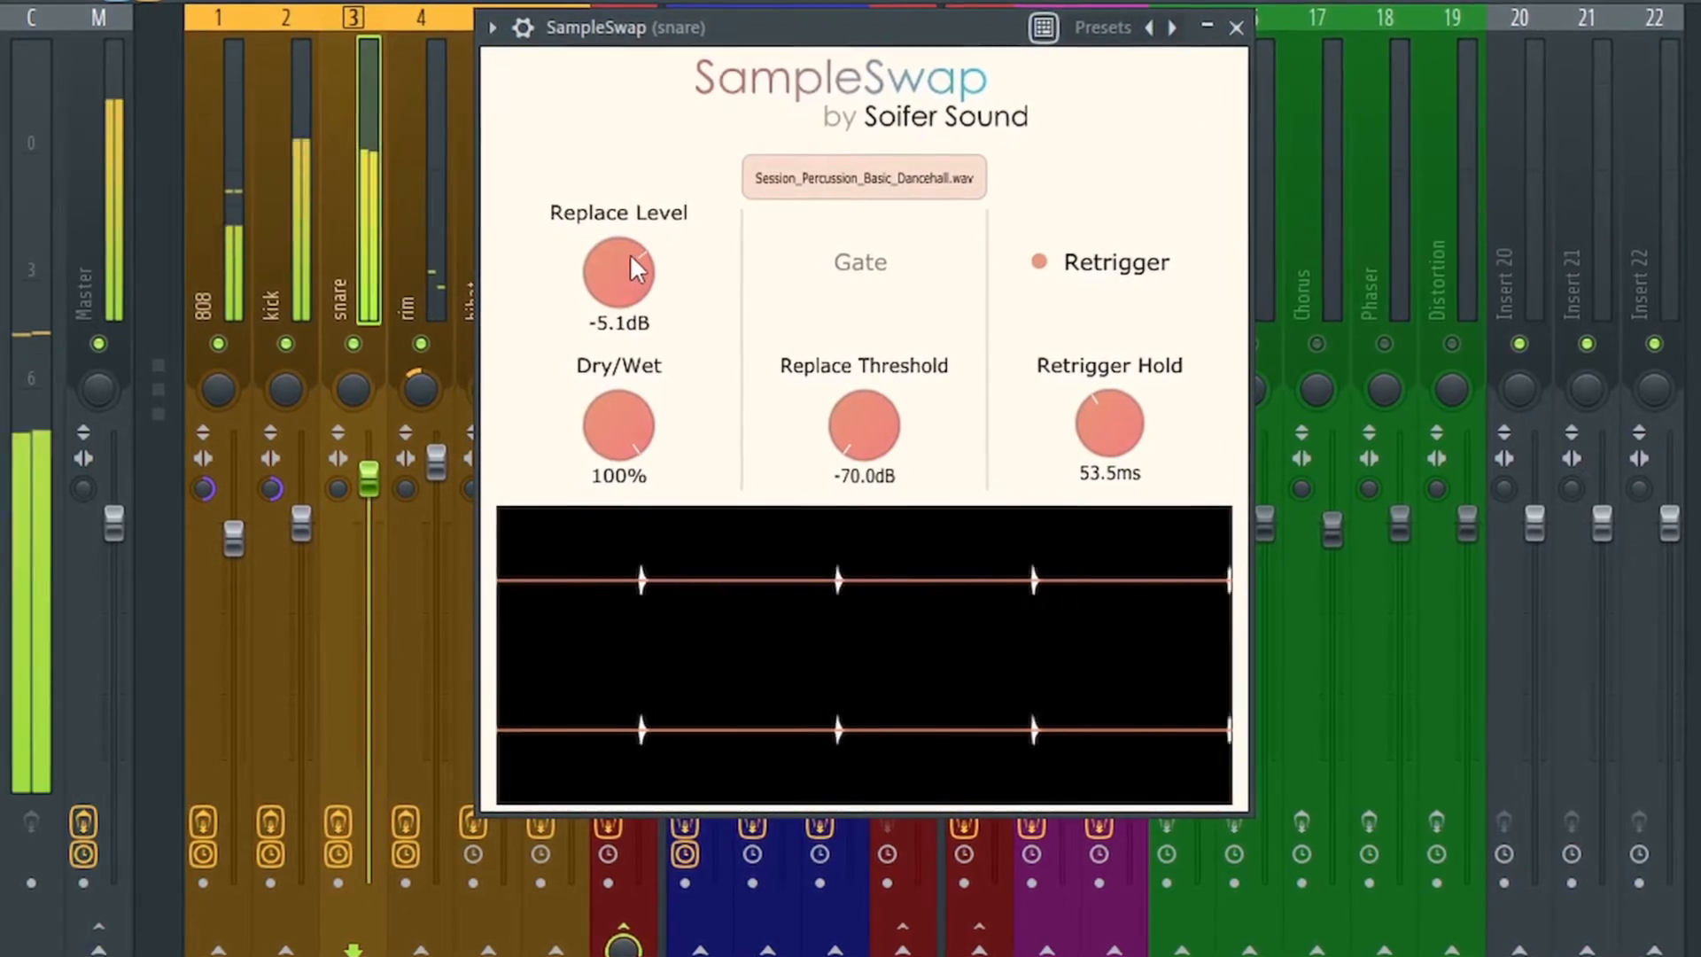
- Try a snare Replace Level of -4.5 dB and settle on -5.8 dB
{"action": "scroll", "coordinate": [631, 253], "scroll_direction": "up", "scroll_amount": 2}
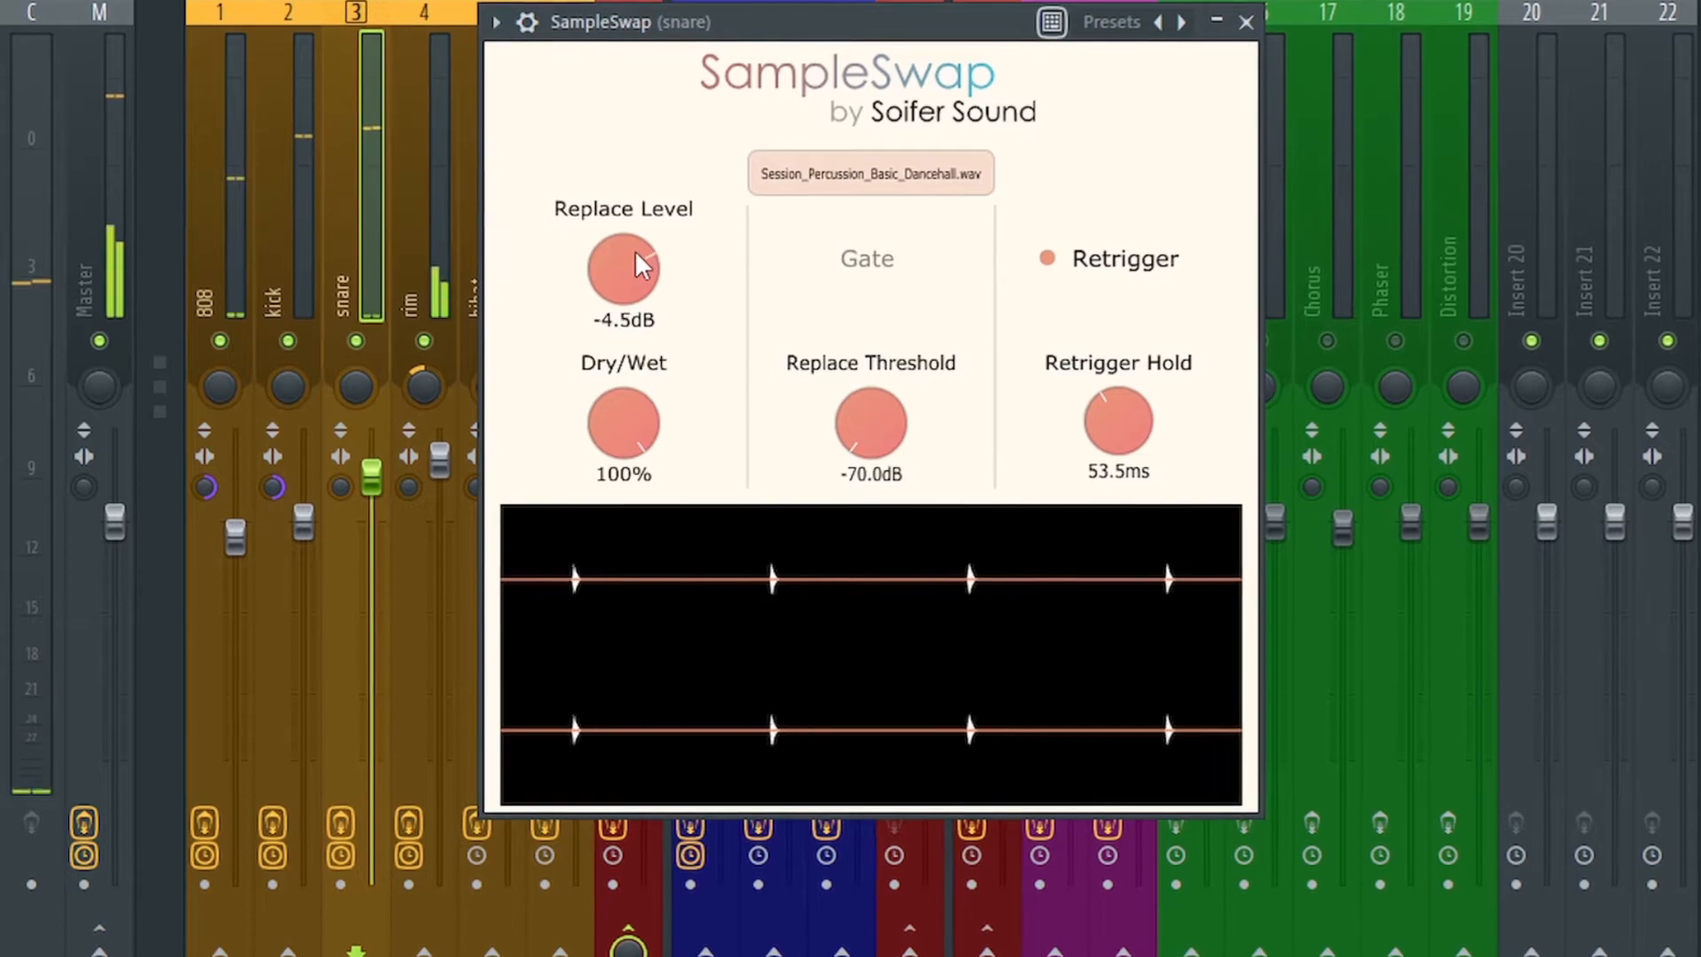
{"action": "scroll", "coordinate": [637, 251], "scroll_direction": "down", "scroll_amount": 1}
{"action": "scroll", "coordinate": [639, 249], "scroll_direction": "down", "scroll_amount": 1}
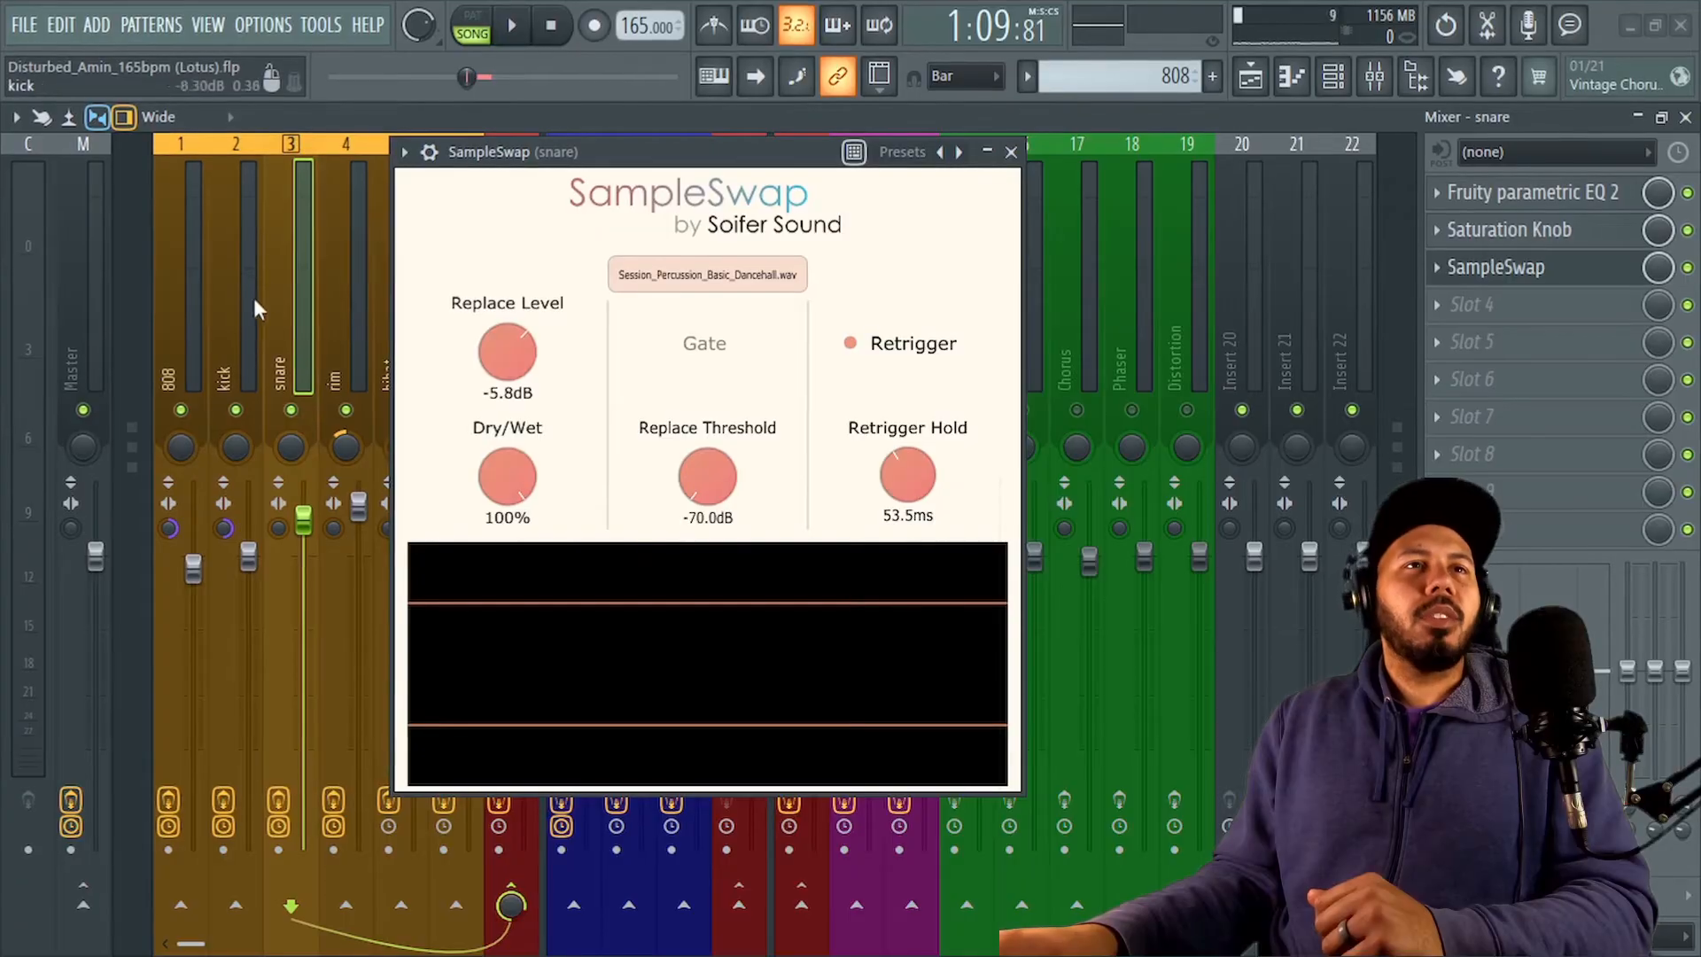
- Move SampleSwap below Fruity soft clipper in the kick track's effect chain and reselect the snare track
{"action": "left_click", "coordinate": [251, 350]}
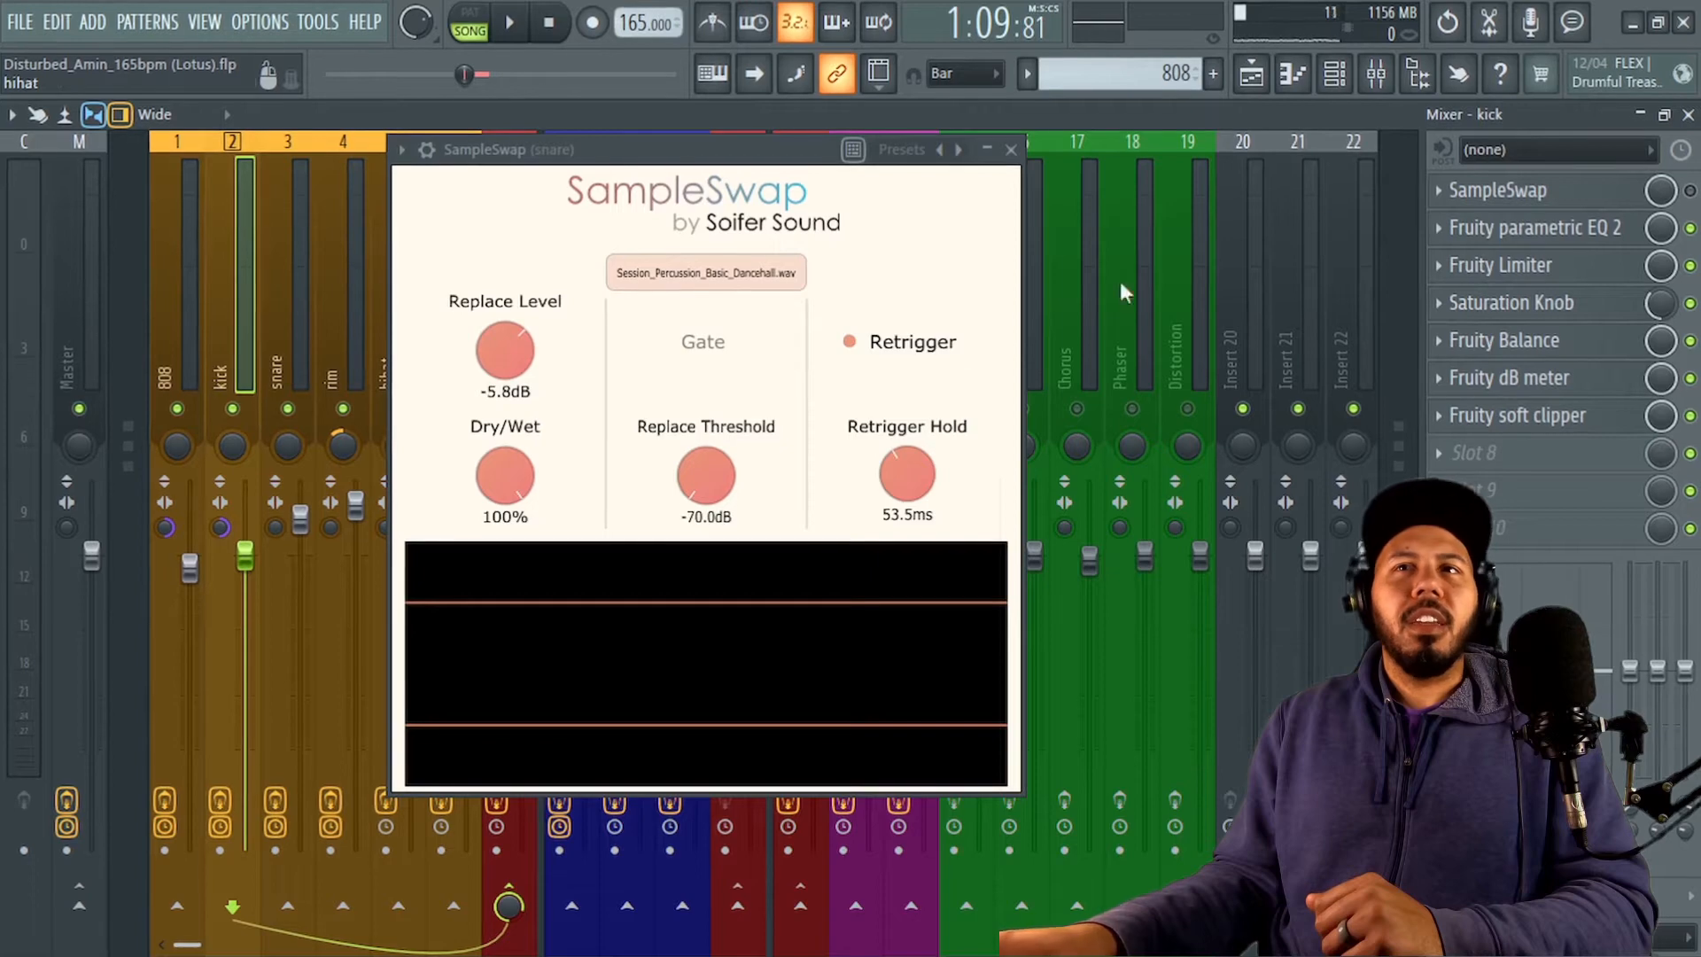
{"action": "left_click_drag", "start_coordinate": [1503, 348], "coordinate": [1505, 414]}
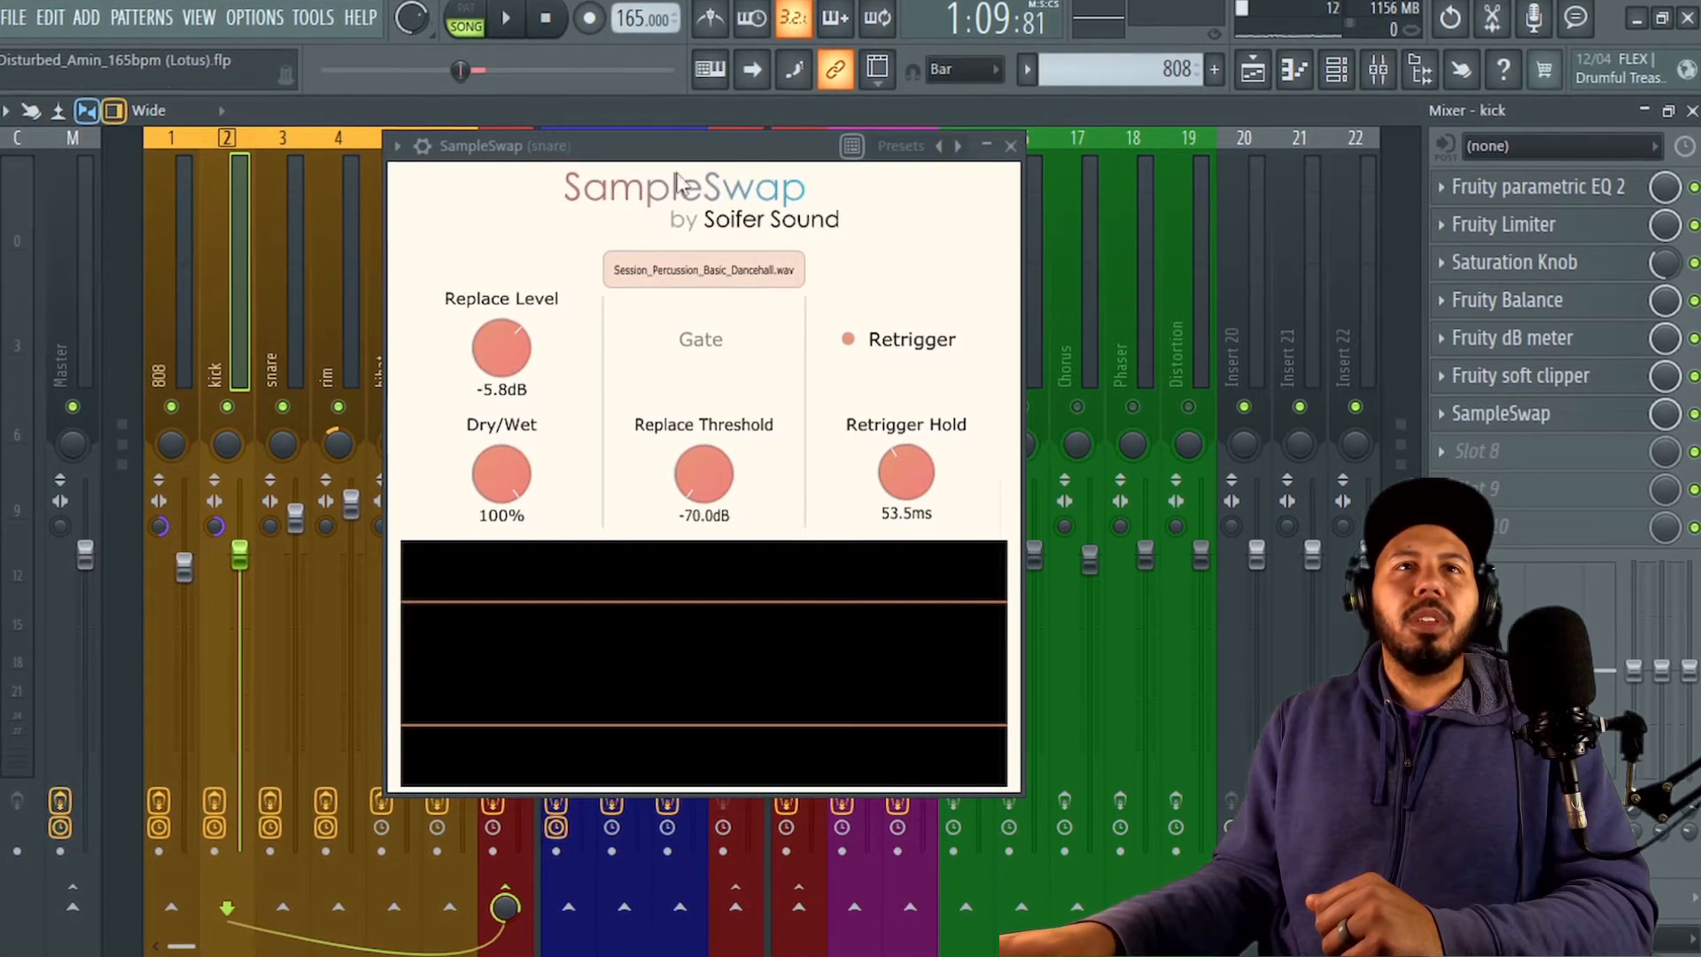
{"action": "left_click", "coordinate": [286, 266]}
{"action": "left_click_drag", "start_coordinate": [588, 151], "coordinate": [613, 148]}
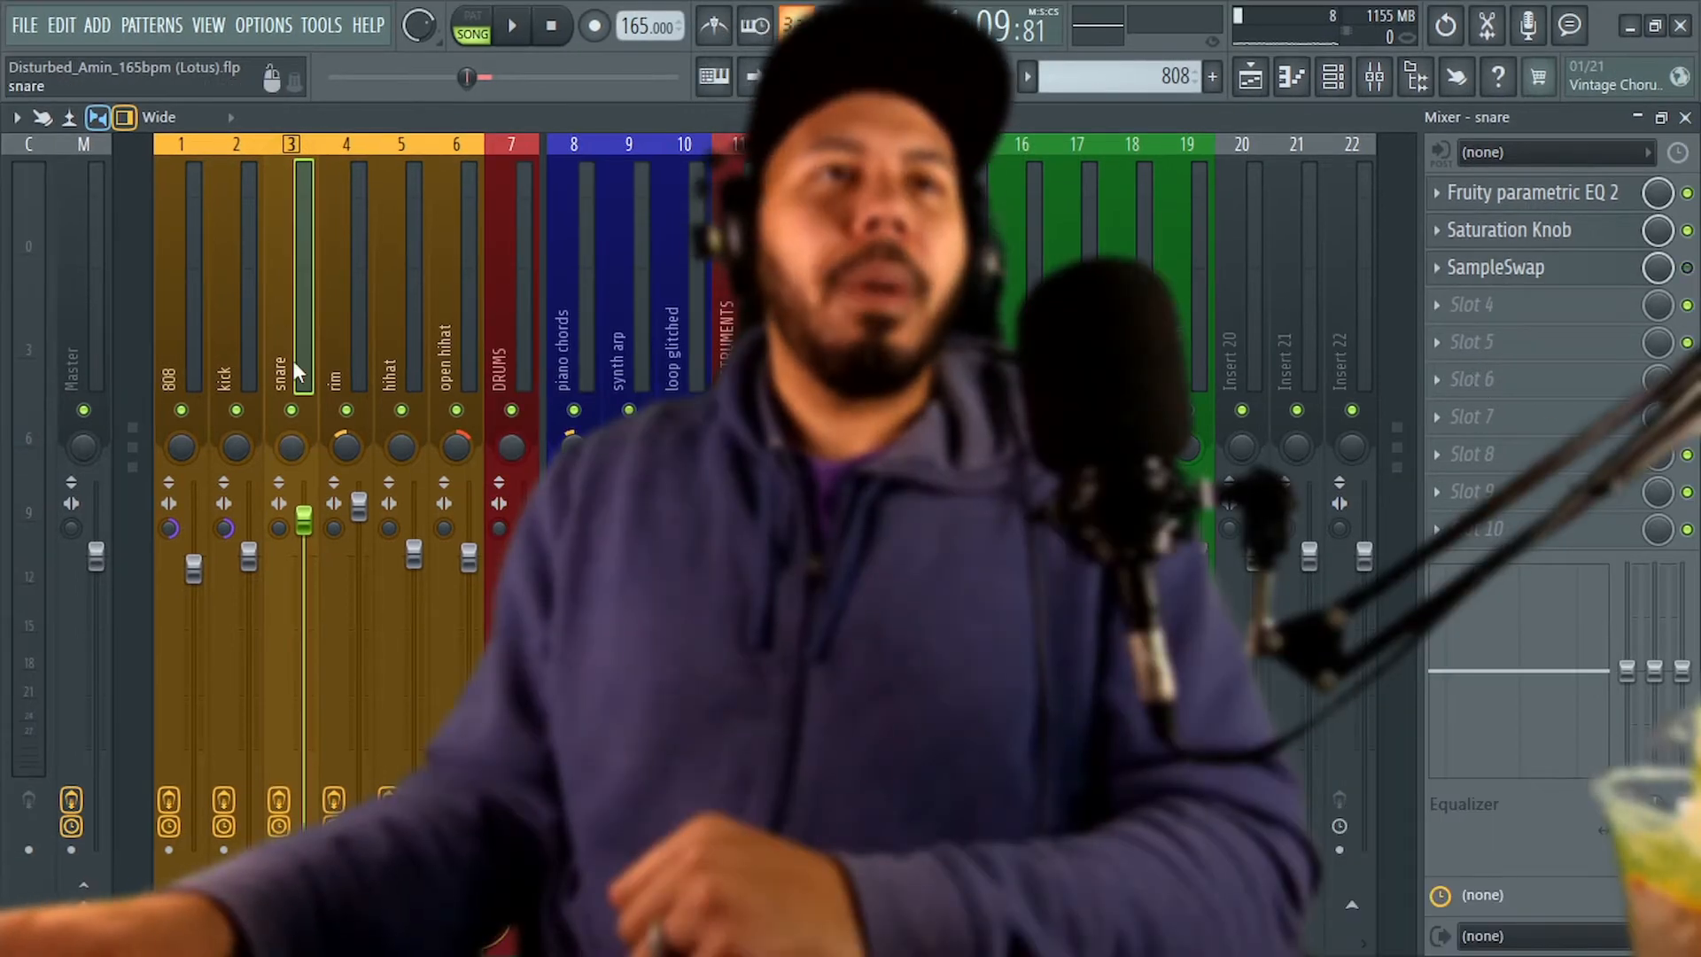
- Play the beat and set the kick's SampleSwap to Replace Level -0.5 dB, Dry/Wet 29%, Replace Threshold -70 dB and Retrigger Hold 72.4 ms
{"action": "left_click", "coordinate": [243, 271]}
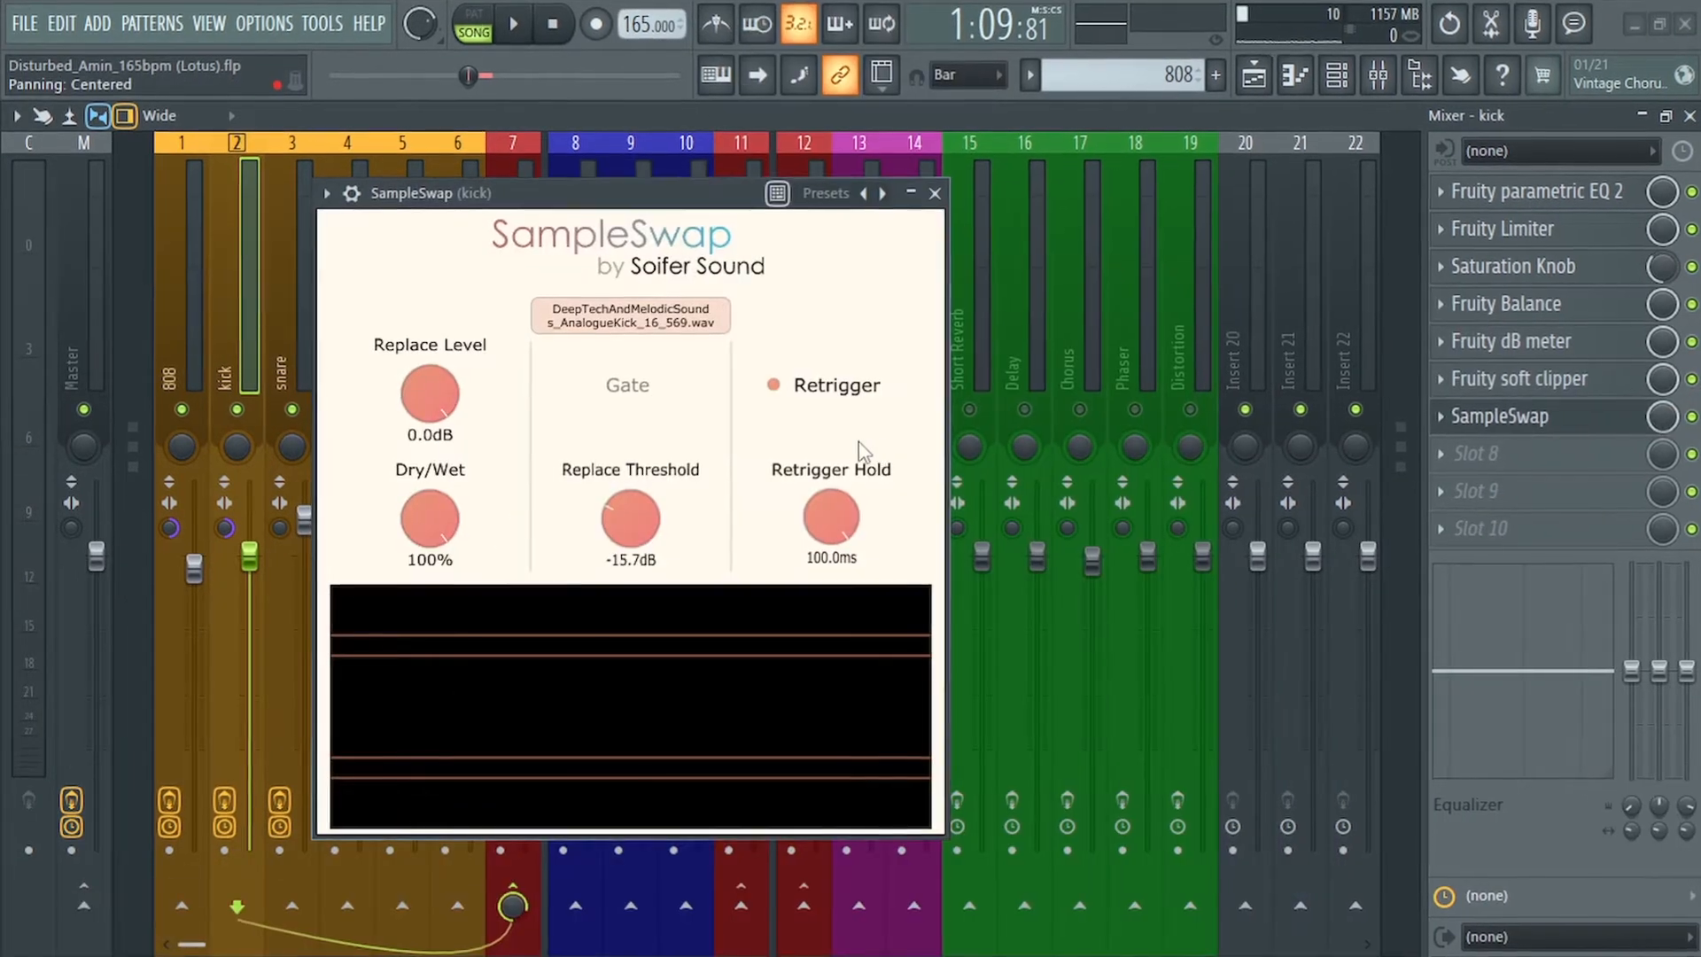
{"action": "key", "text": "space"}
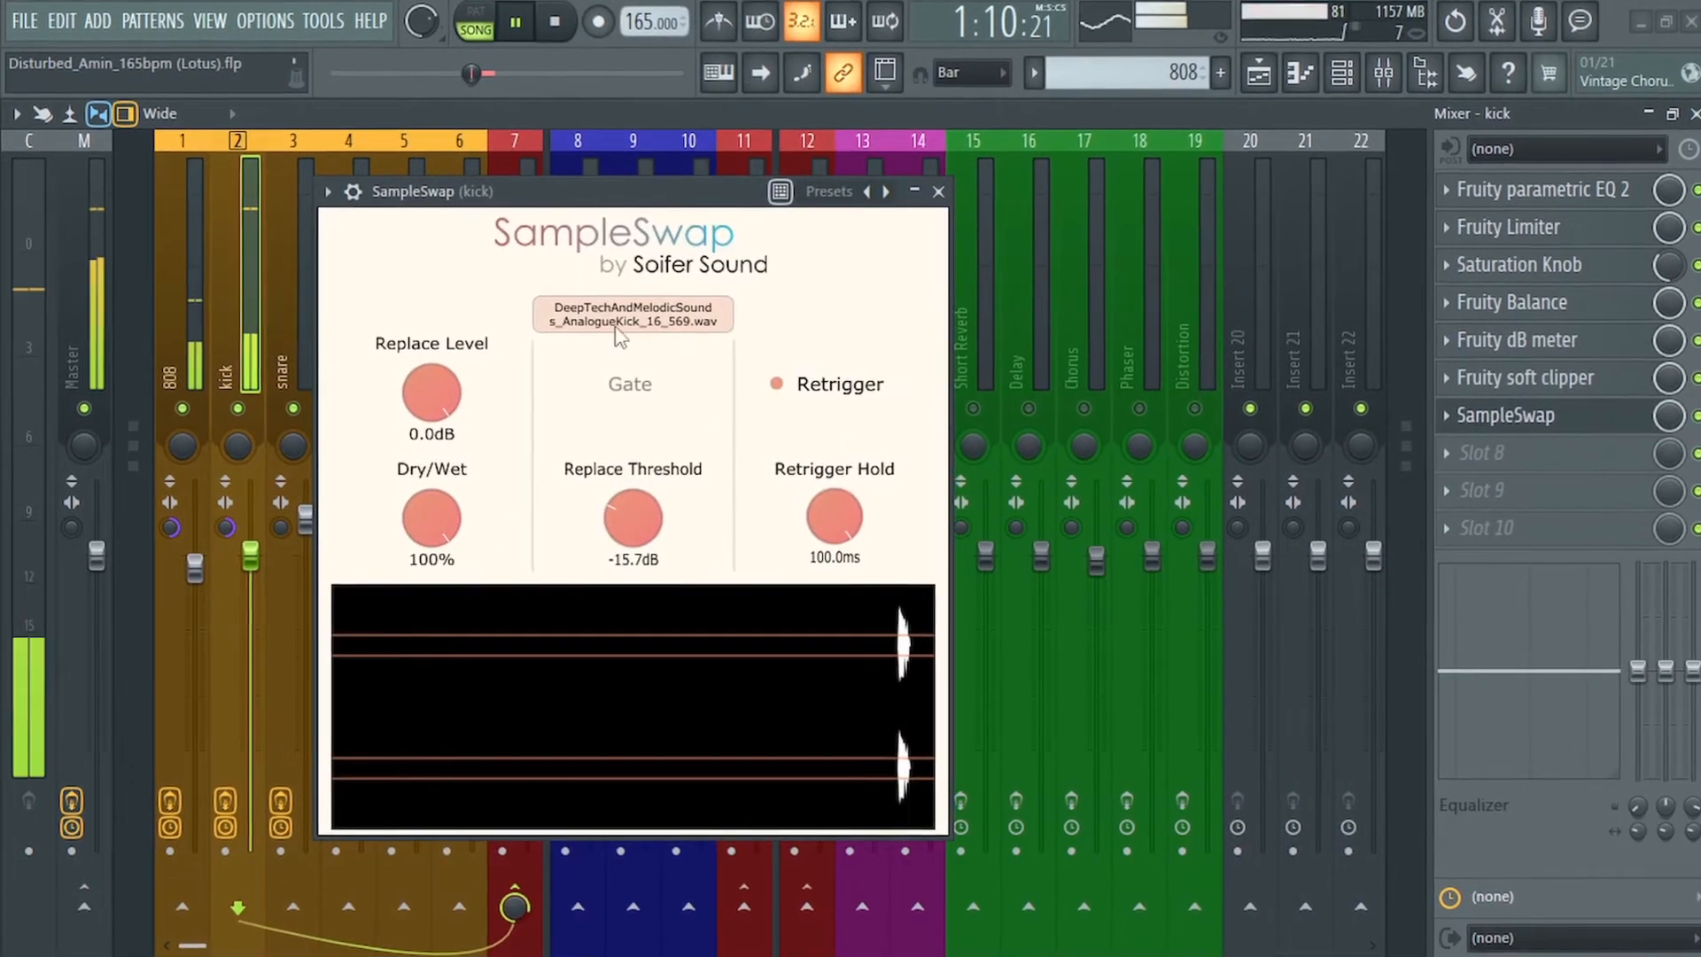
{"action": "scroll", "coordinate": [425, 394], "scroll_direction": "down", "scroll_amount": 1}
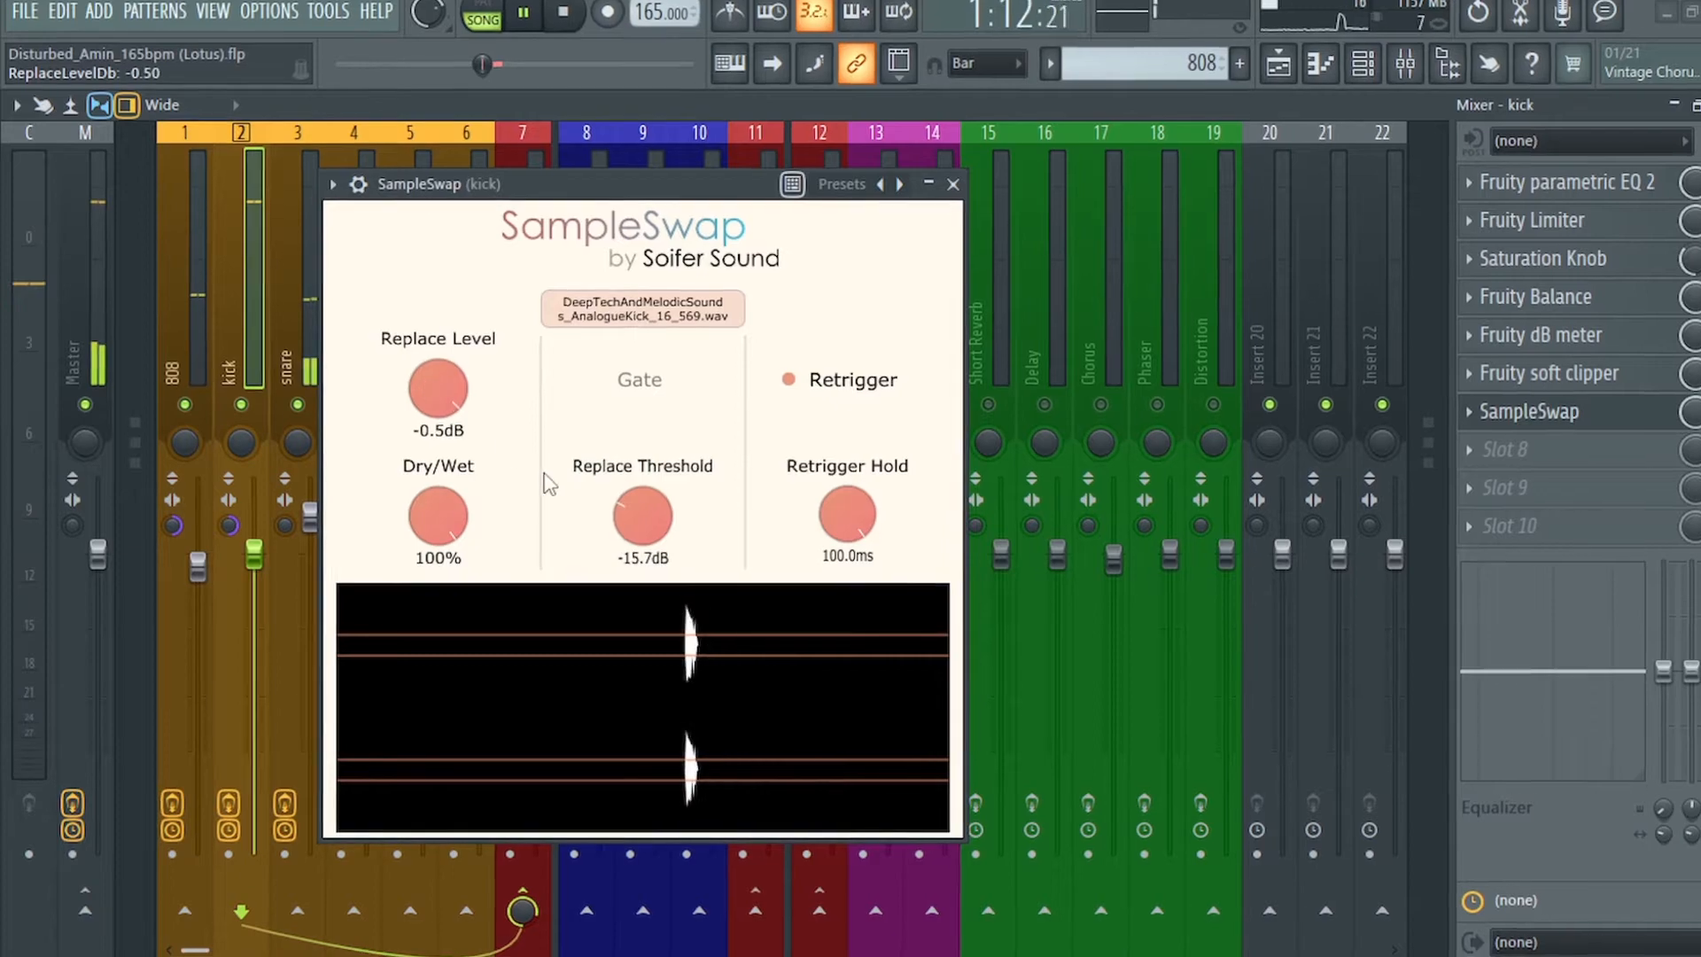
{"action": "scroll", "coordinate": [618, 520], "scroll_direction": "down", "scroll_amount": 8}
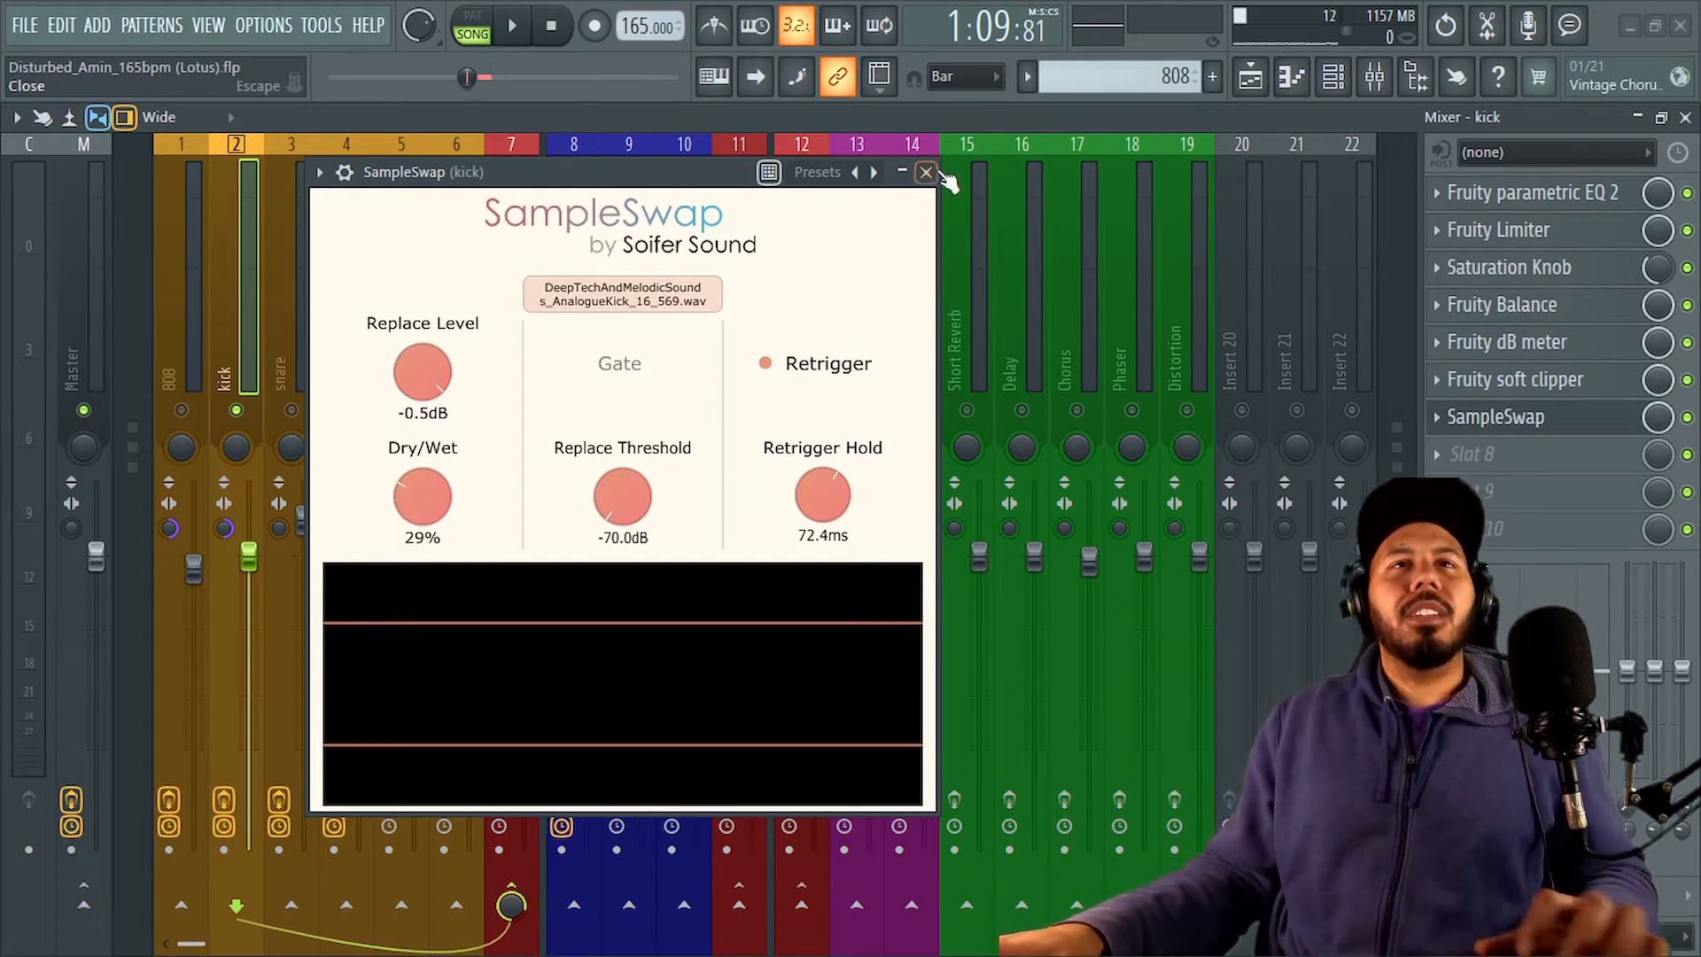
- Close the kick's SampleSwap window and unsolo the kick track so all mixer tracks play
{"action": "left_click_drag", "start_coordinate": [599, 180], "coordinate": [496, 185]}
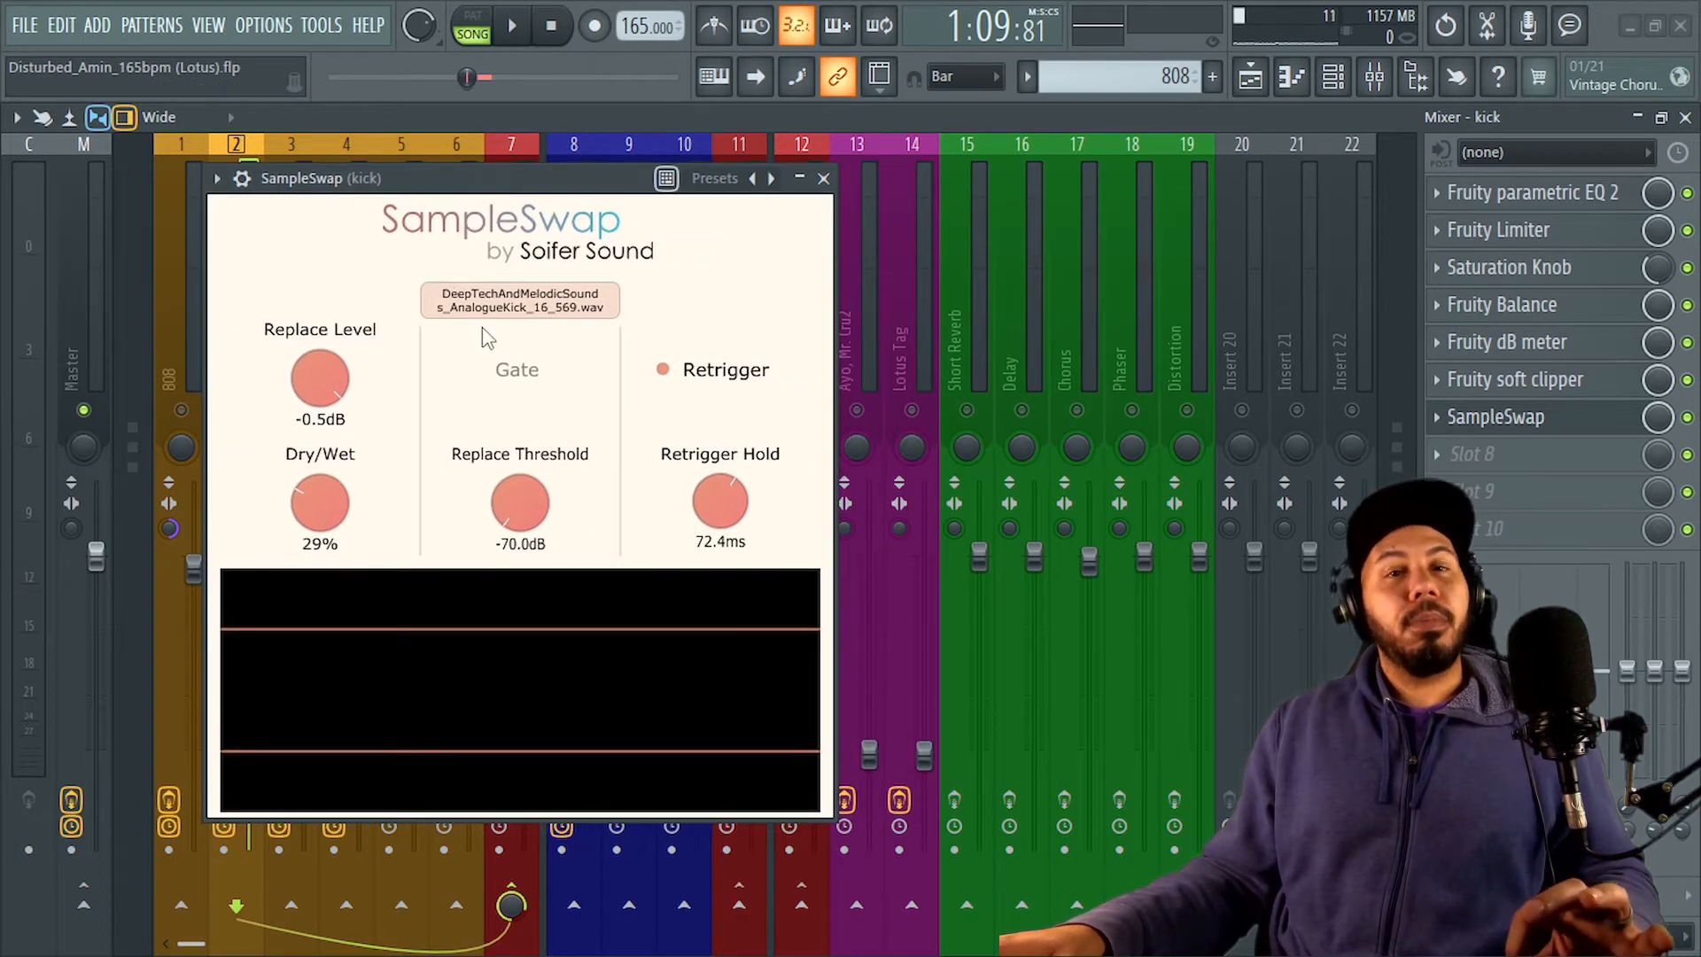
{"action": "left_click", "coordinate": [824, 179]}
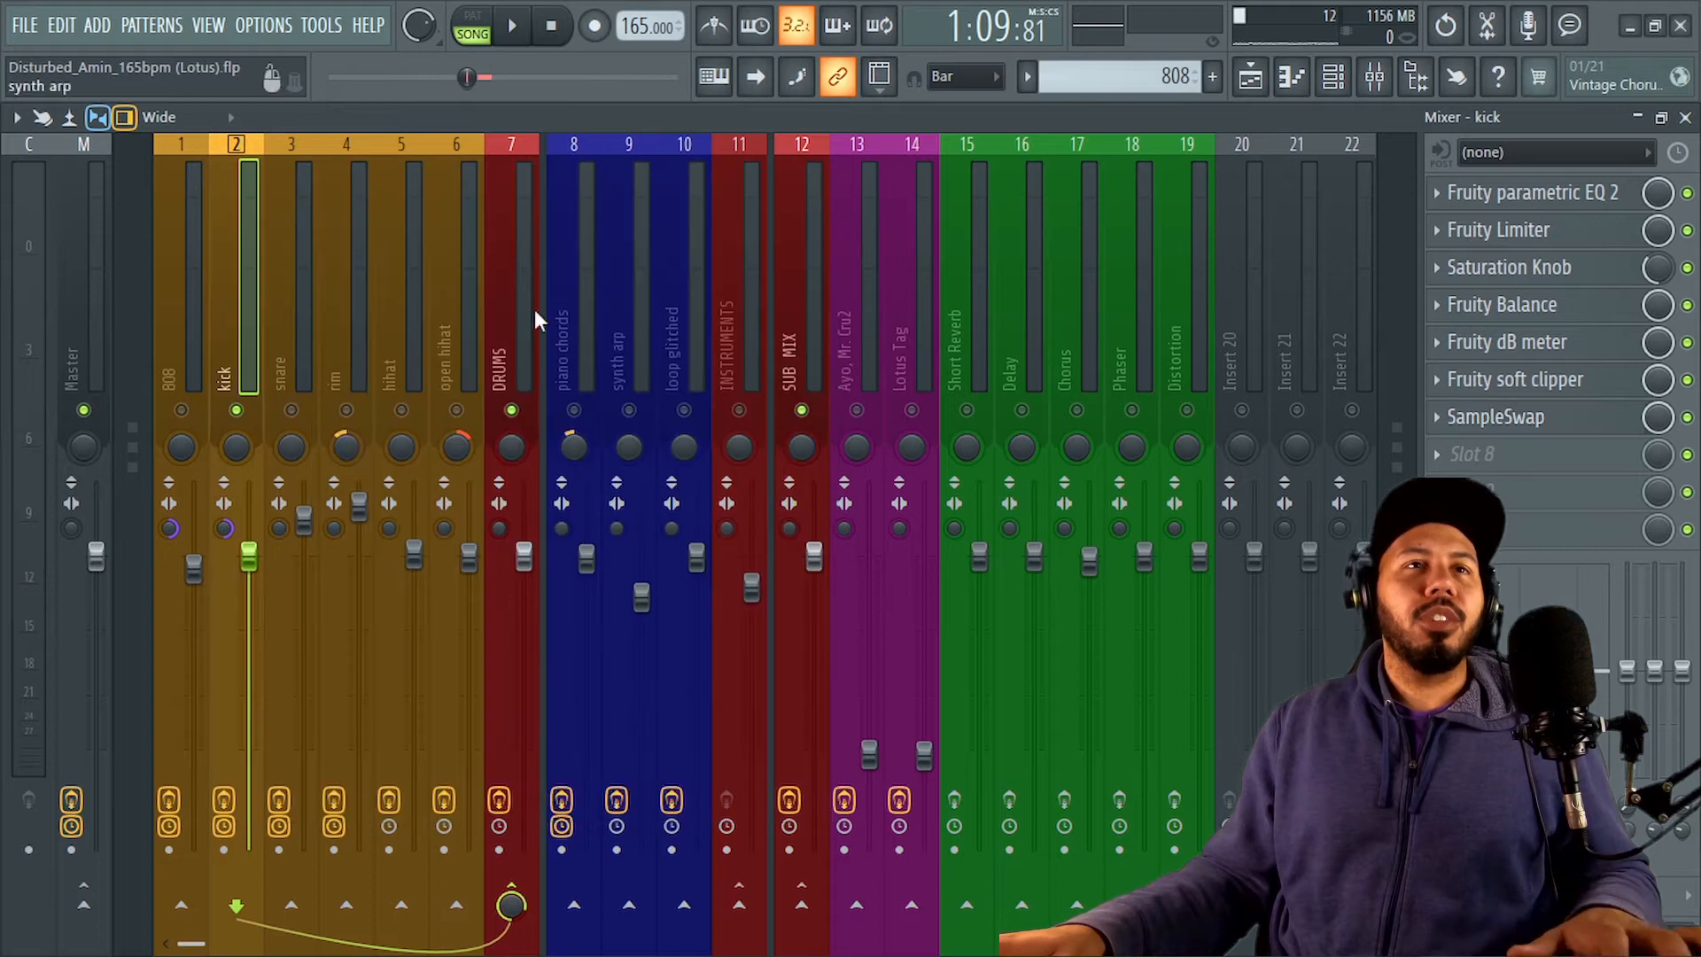
{"action": "right_click", "coordinate": [230, 426]}
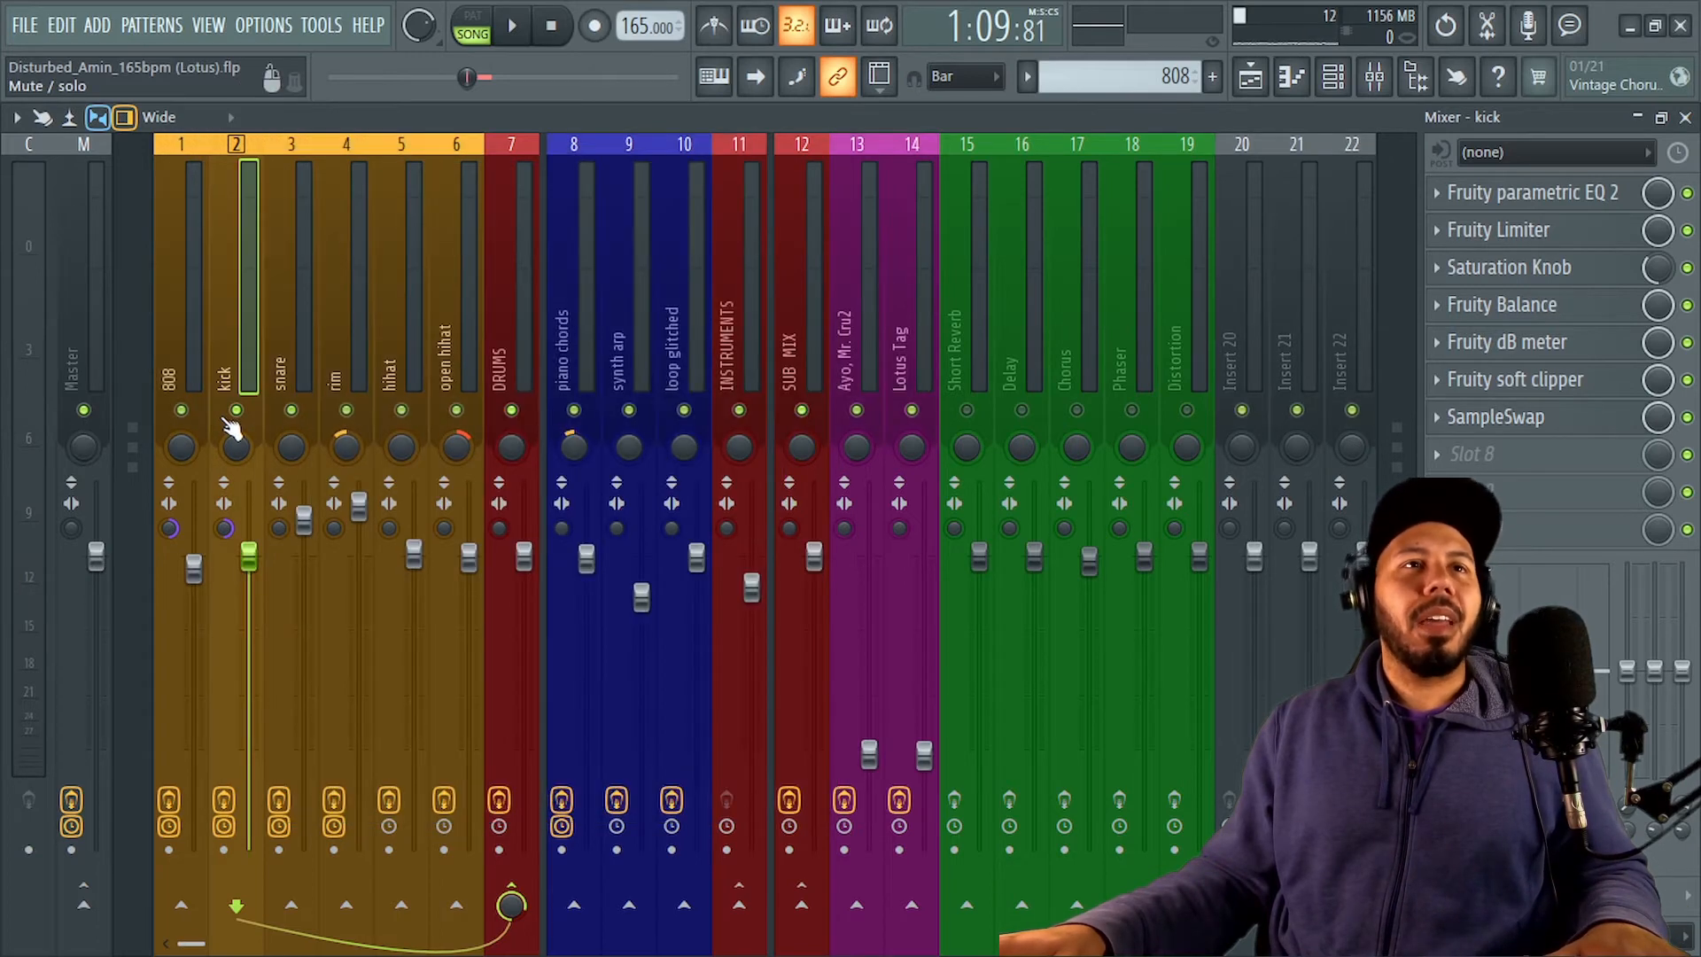
- Load the sample NEPTUNES PERC (53).WAV into SampleSwap on the hihat track
{"action": "right_click", "coordinate": [401, 412]}
{"action": "left_click", "coordinate": [1520, 419]}
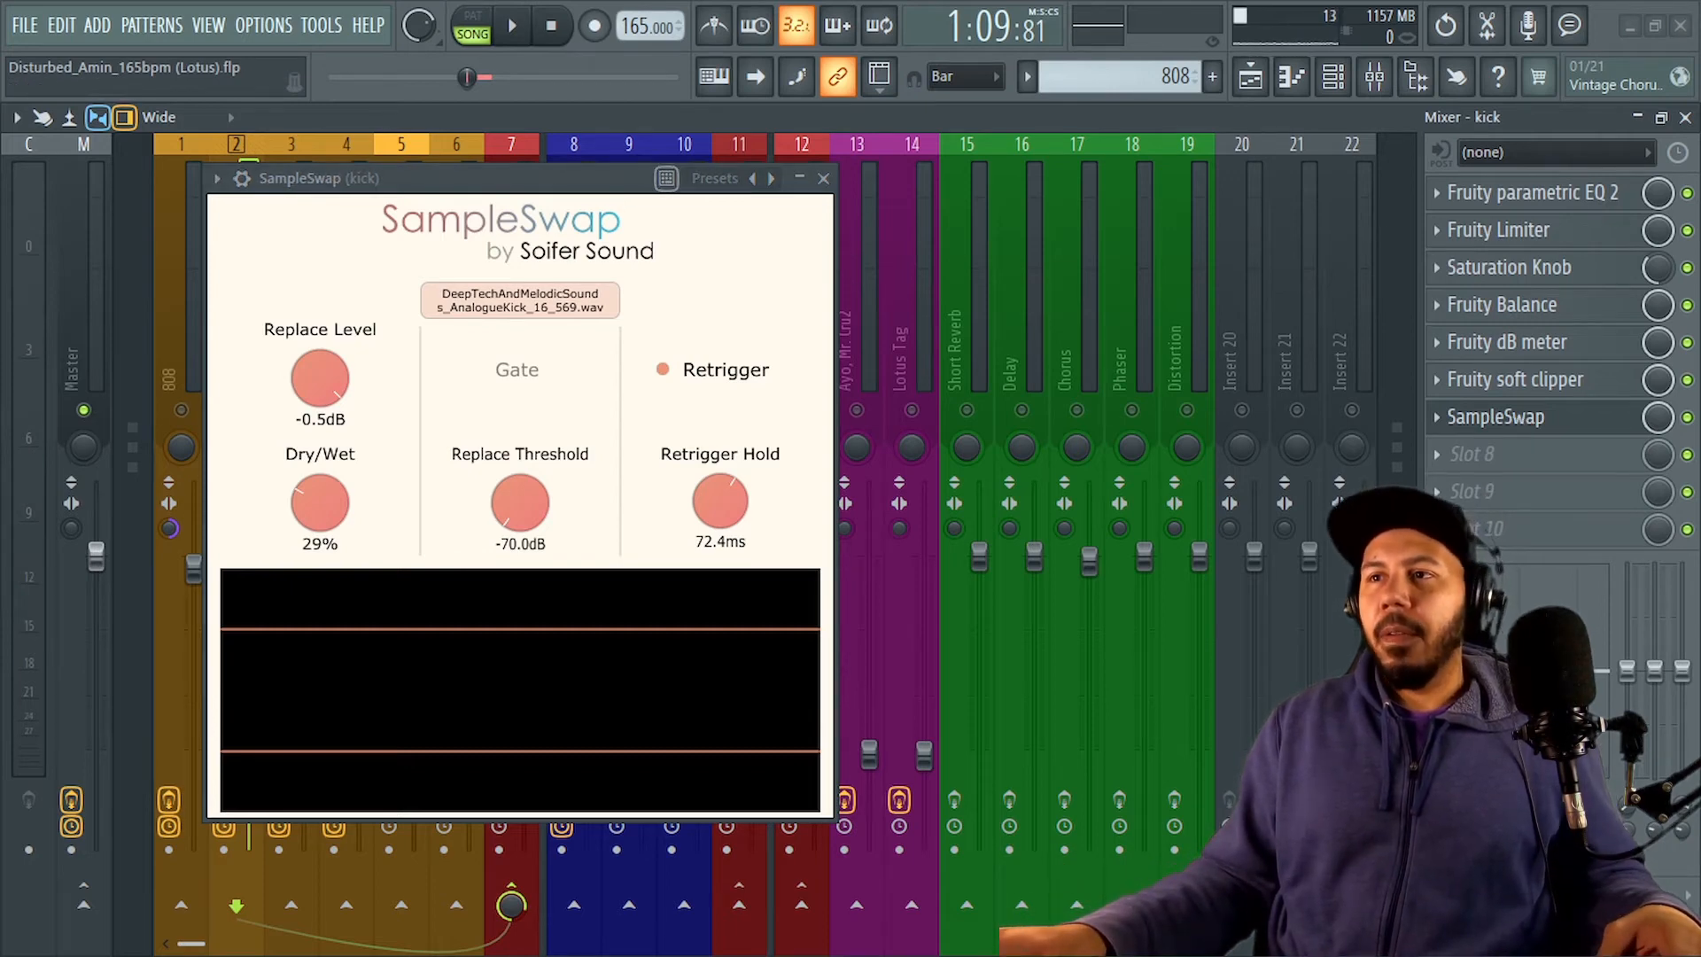
{"action": "left_click_drag", "start_coordinate": [894, 698], "coordinate": [536, 381]}
{"action": "left_click_drag", "start_coordinate": [467, 182], "coordinate": [497, 209]}
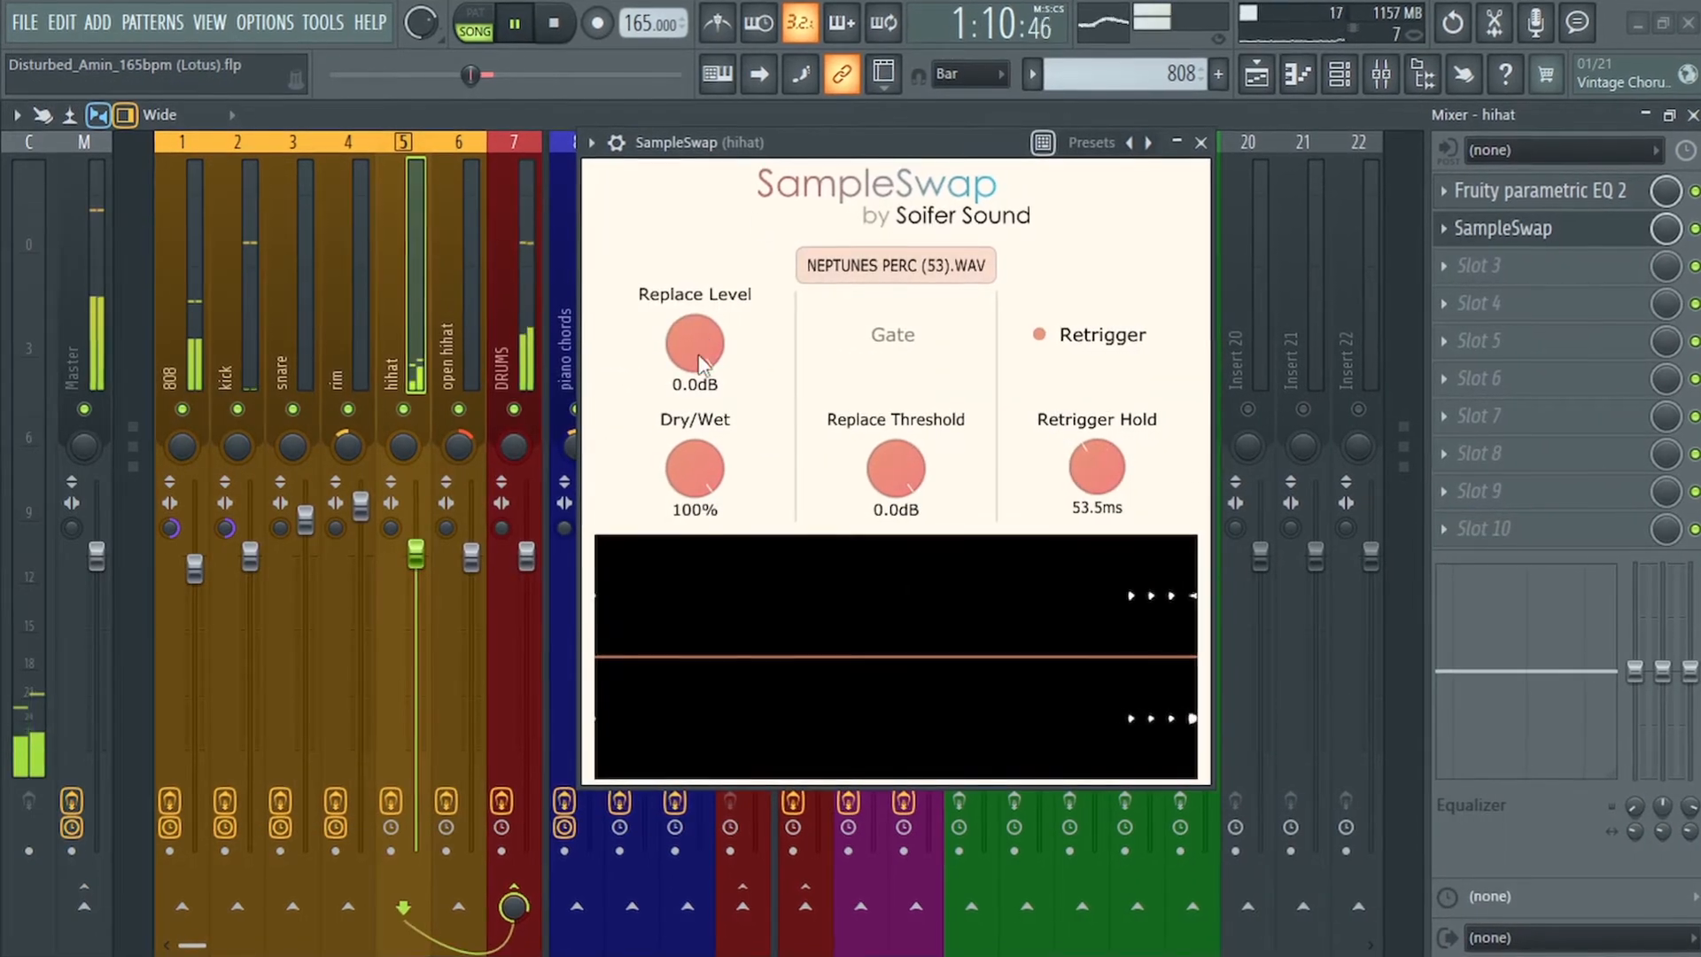
- Keep the hihat's Replace Level at 0 dB and set its Replace Threshold to -70 dB and Retrigger Hold to 27.8 ms
{"action": "mouse_move", "coordinate": [698, 359]}
{"action": "left_mouse_down"}
{"action": "mouse_move", "coordinate": [696, 381]}
{"action": "mouse_move", "coordinate": [711, 357]}
{"action": "left_mouse_up"}
{"action": "left_click_drag", "start_coordinate": [908, 482], "coordinate": [927, 475]}
{"action": "left_click_drag", "start_coordinate": [1127, 459], "coordinate": [1175, 444]}
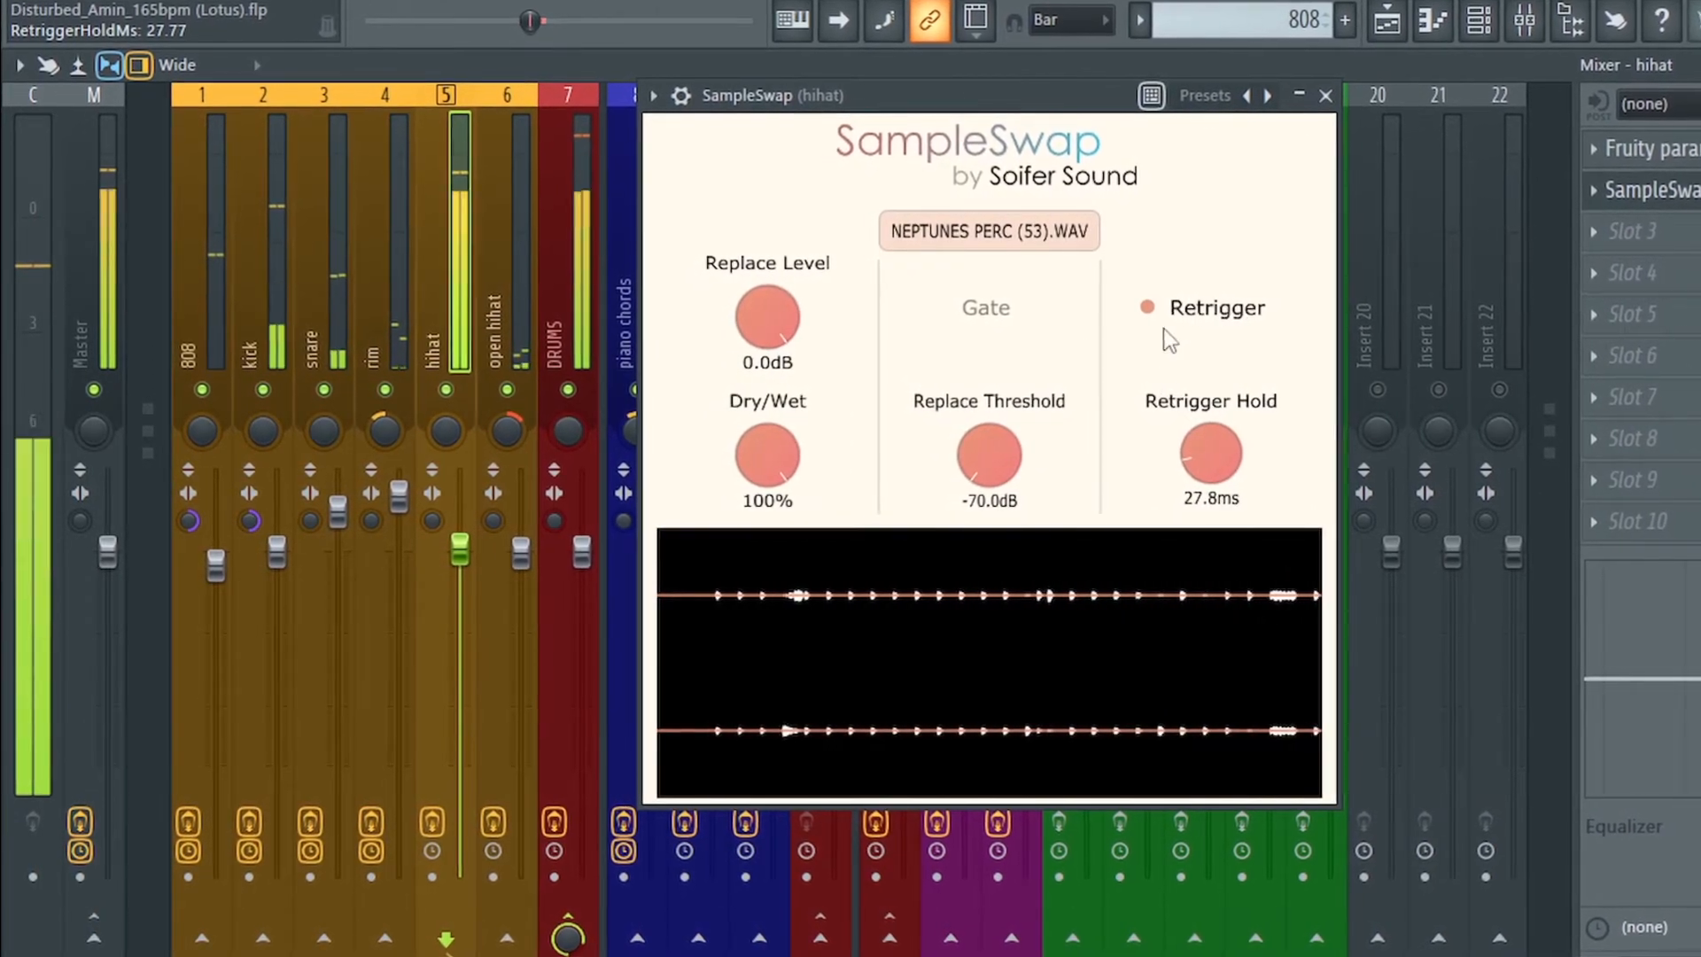
- Try the hihat replacement without Retrigger, switching Gate on and off again during playback
{"action": "left_click", "coordinate": [1141, 310]}
{"action": "left_click", "coordinate": [993, 314]}
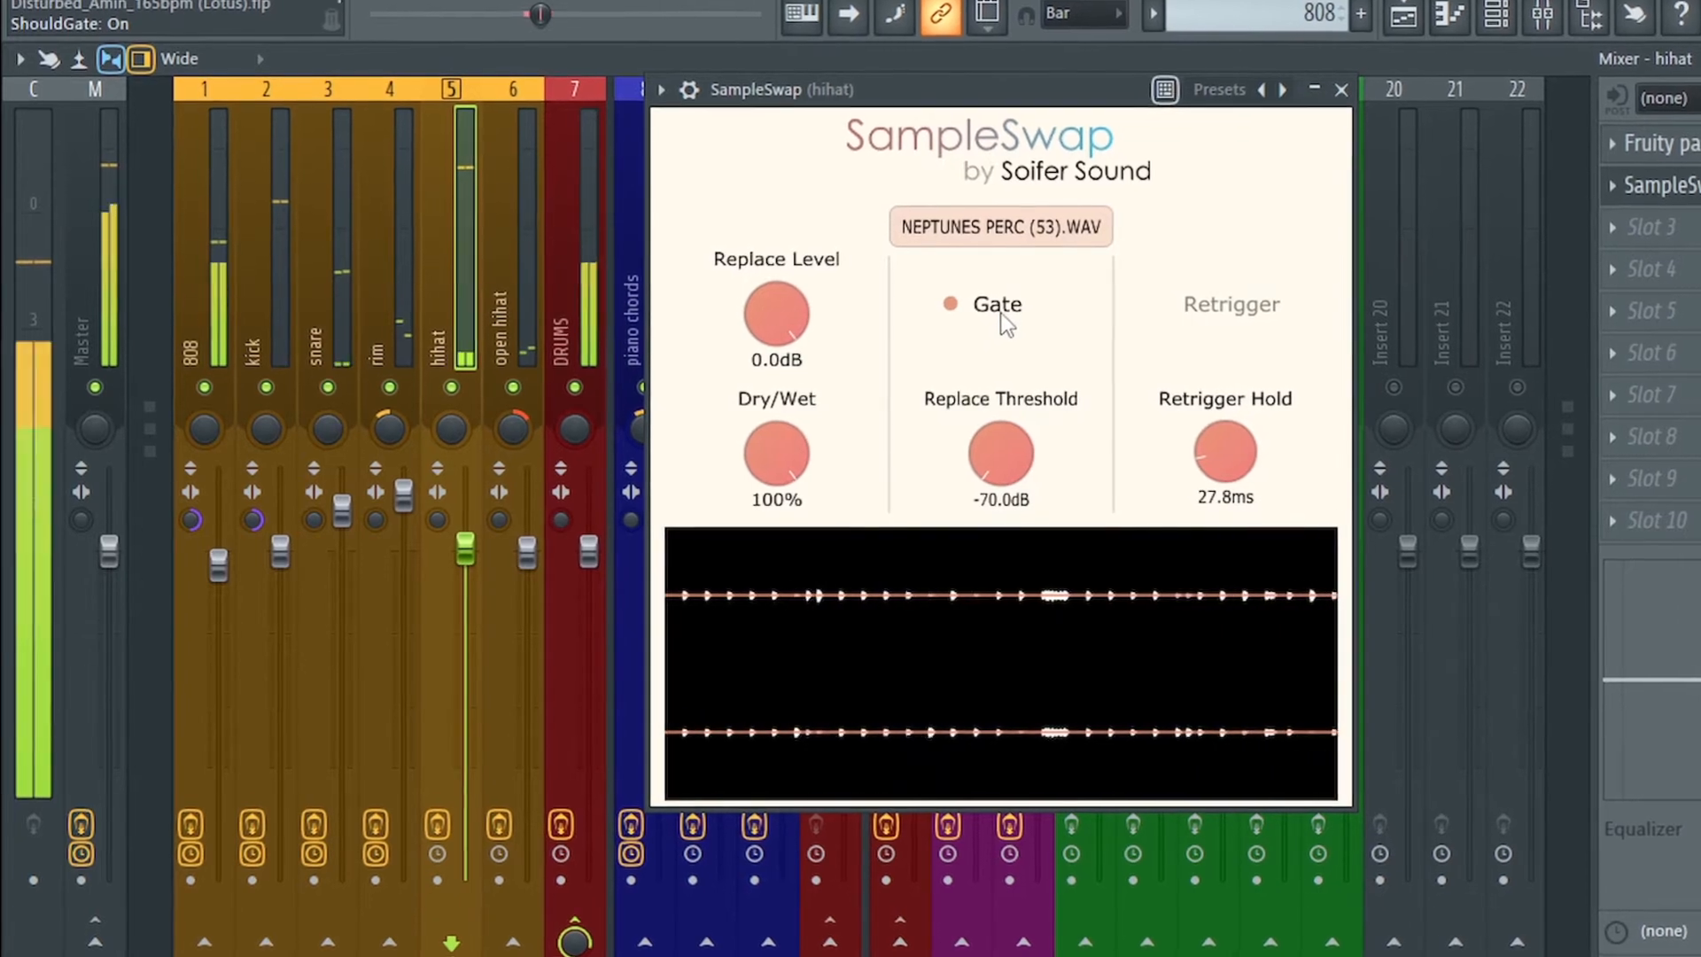
{"action": "left_click", "coordinate": [1005, 317]}
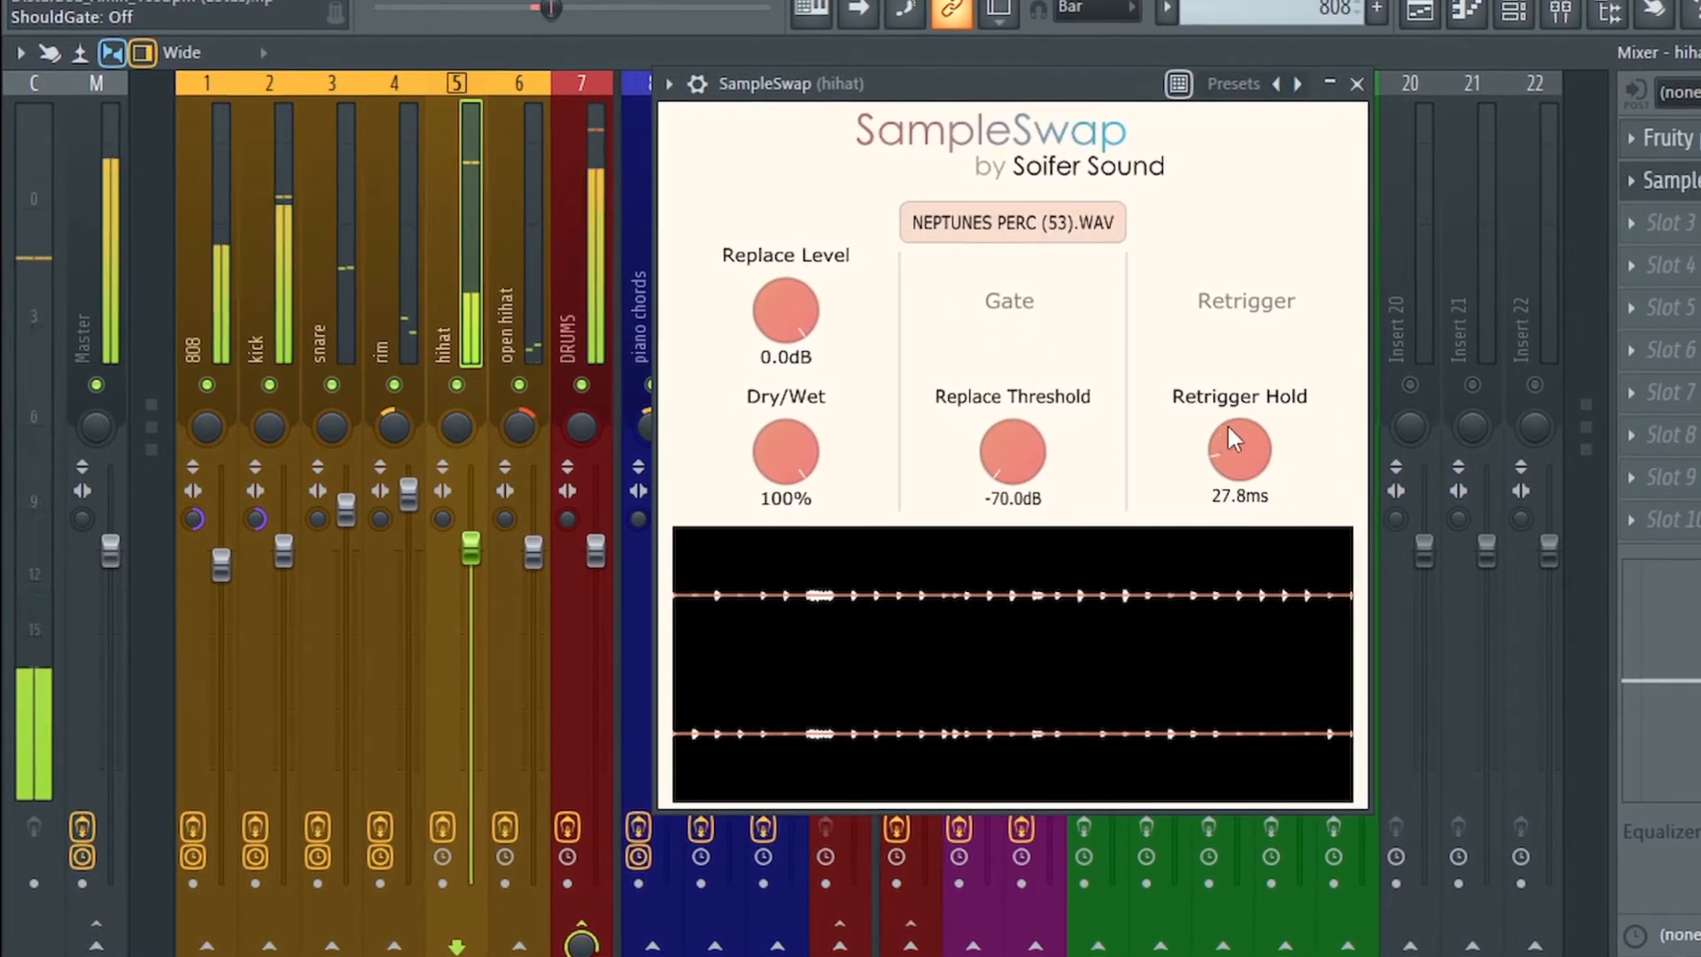
- Set the hihat's Dry/Wet to 34% and turn Retrigger on
{"action": "left_click_drag", "start_coordinate": [768, 449], "coordinate": [781, 436]}
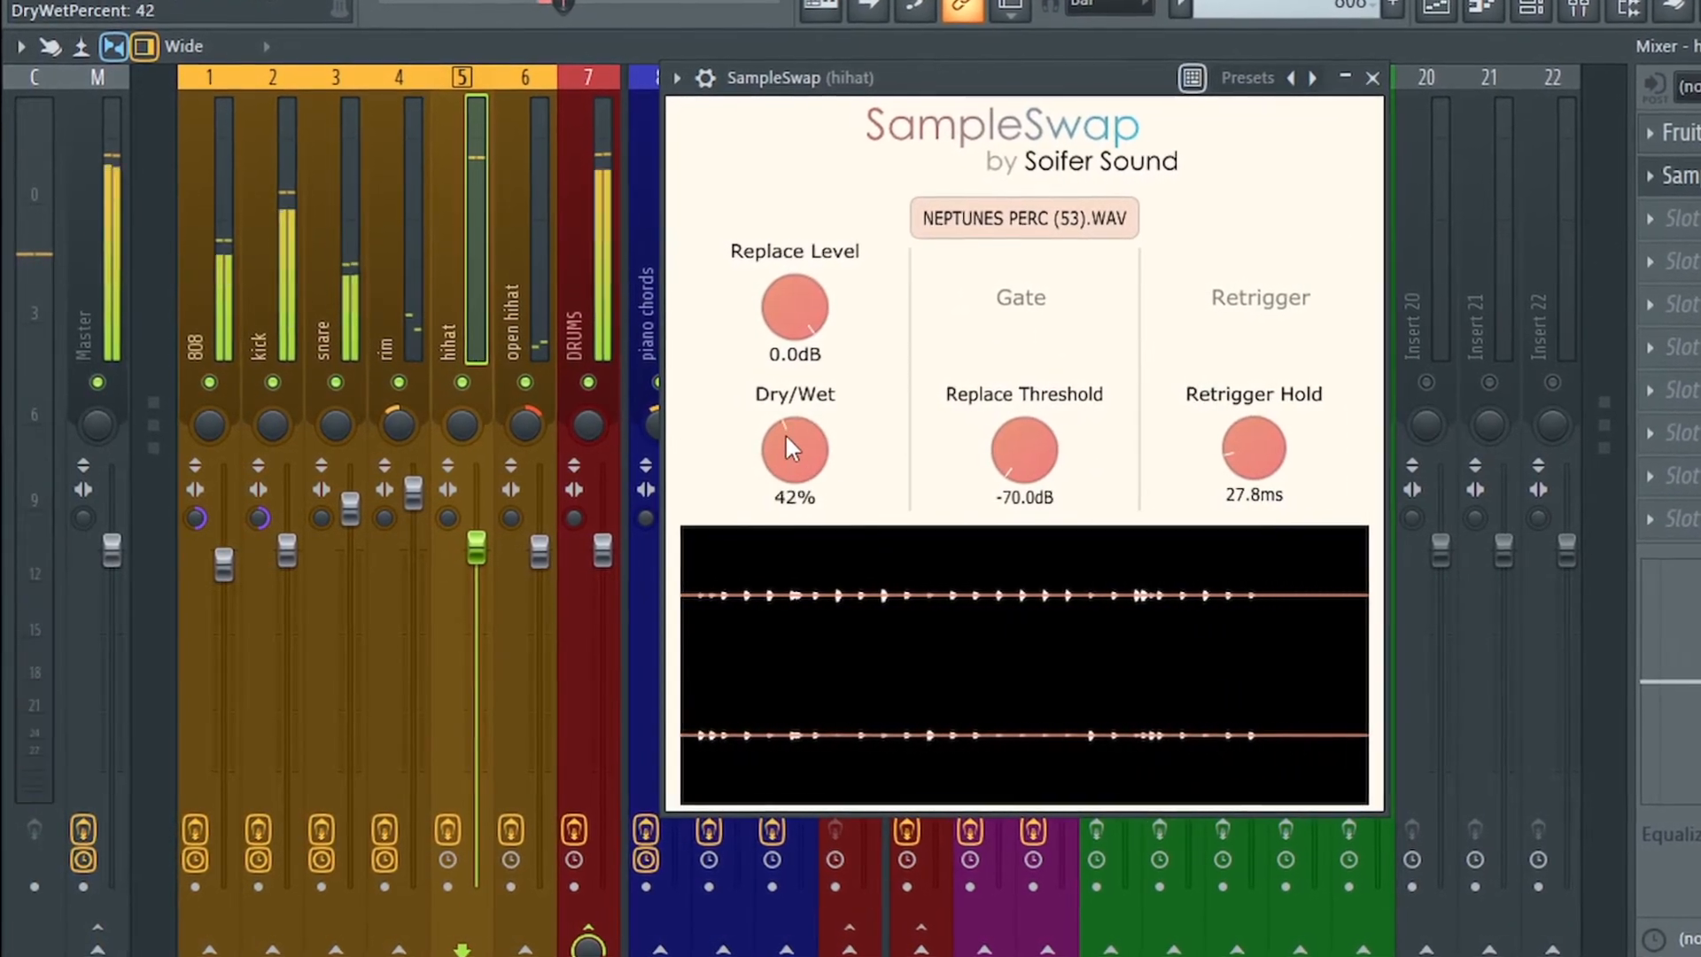
{"action": "scroll", "coordinate": [791, 432], "scroll_direction": "down", "scroll_amount": 4}
{"action": "left_click", "coordinate": [1282, 295]}
- Try other Retrigger Hold times on the hihat and return to 27.8 ms
{"action": "scroll", "coordinate": [1286, 473], "scroll_direction": "up", "scroll_amount": 4}
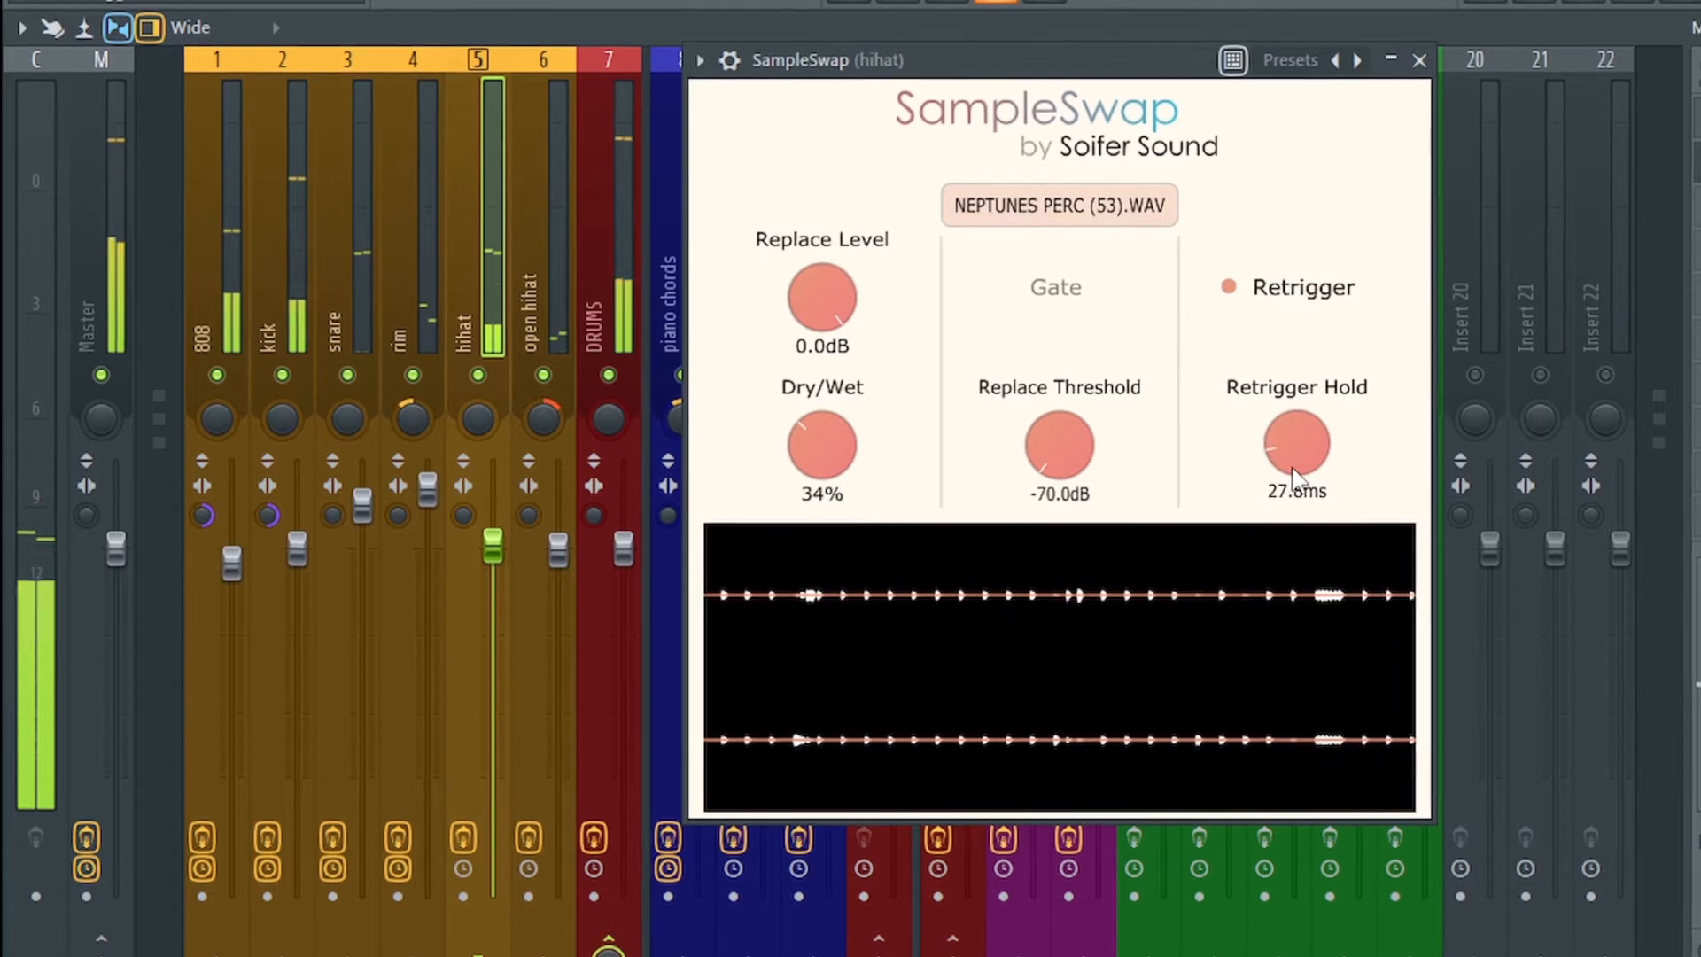
{"action": "scroll", "coordinate": [1300, 474], "scroll_direction": "up", "scroll_amount": 5}
{"action": "scroll", "coordinate": [1302, 474], "scroll_direction": "down", "scroll_amount": 6}
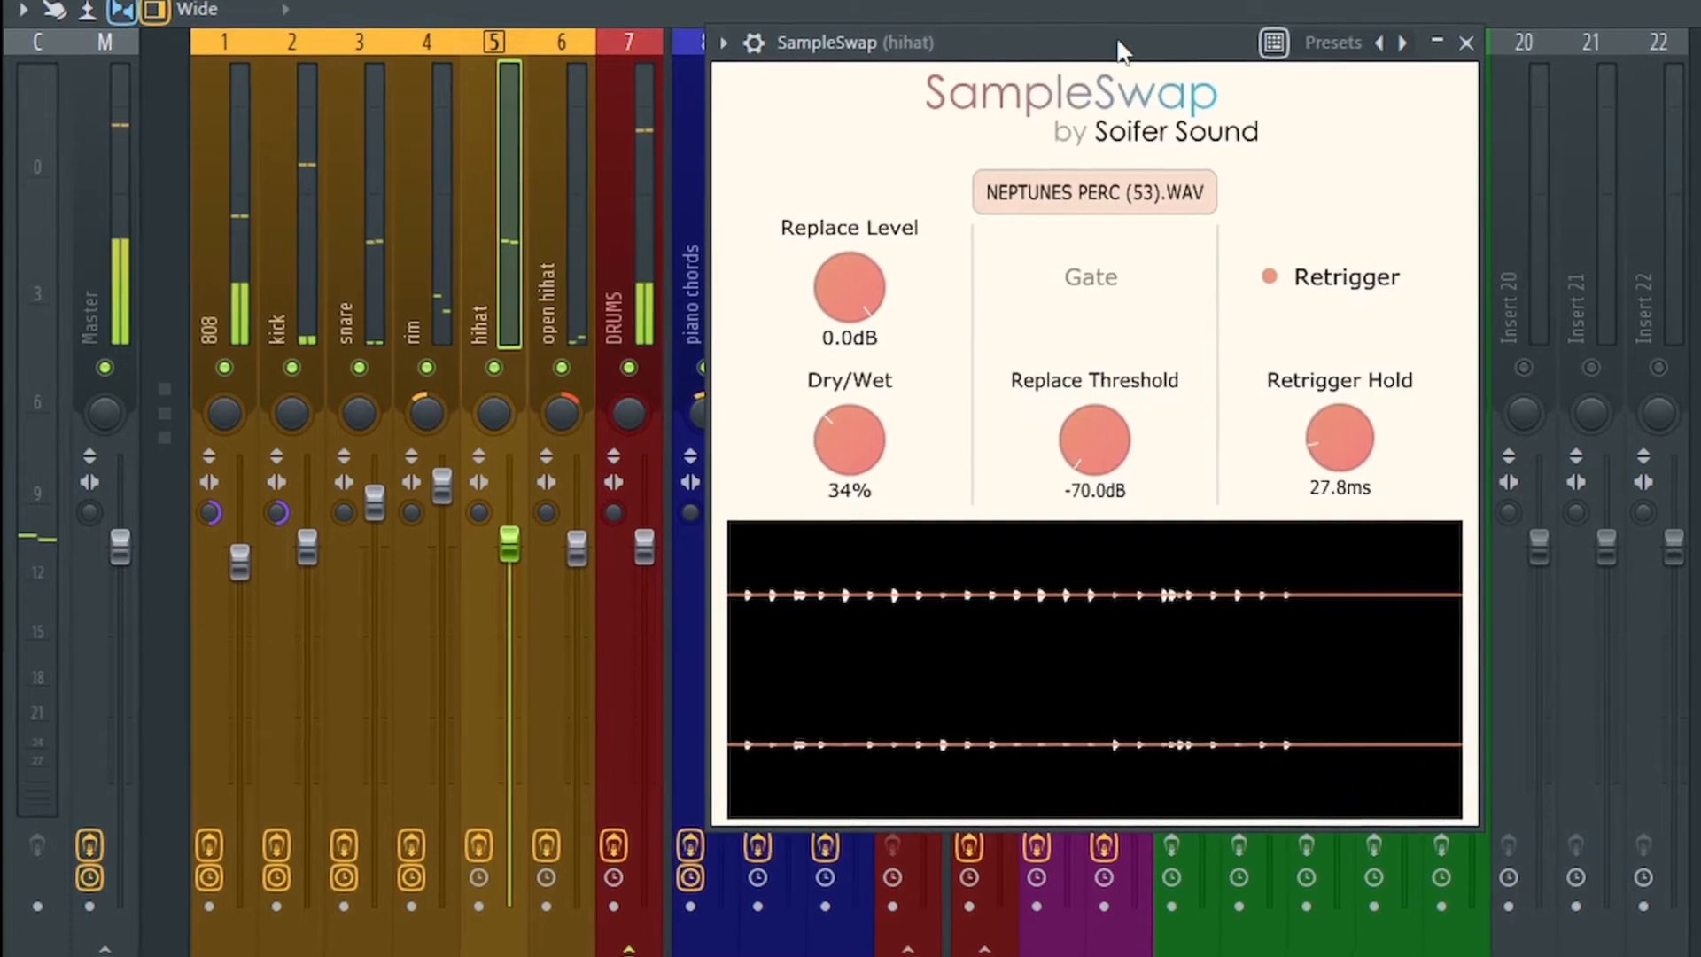
{"action": "left_click_drag", "start_coordinate": [1120, 45], "coordinate": [1158, 46]}
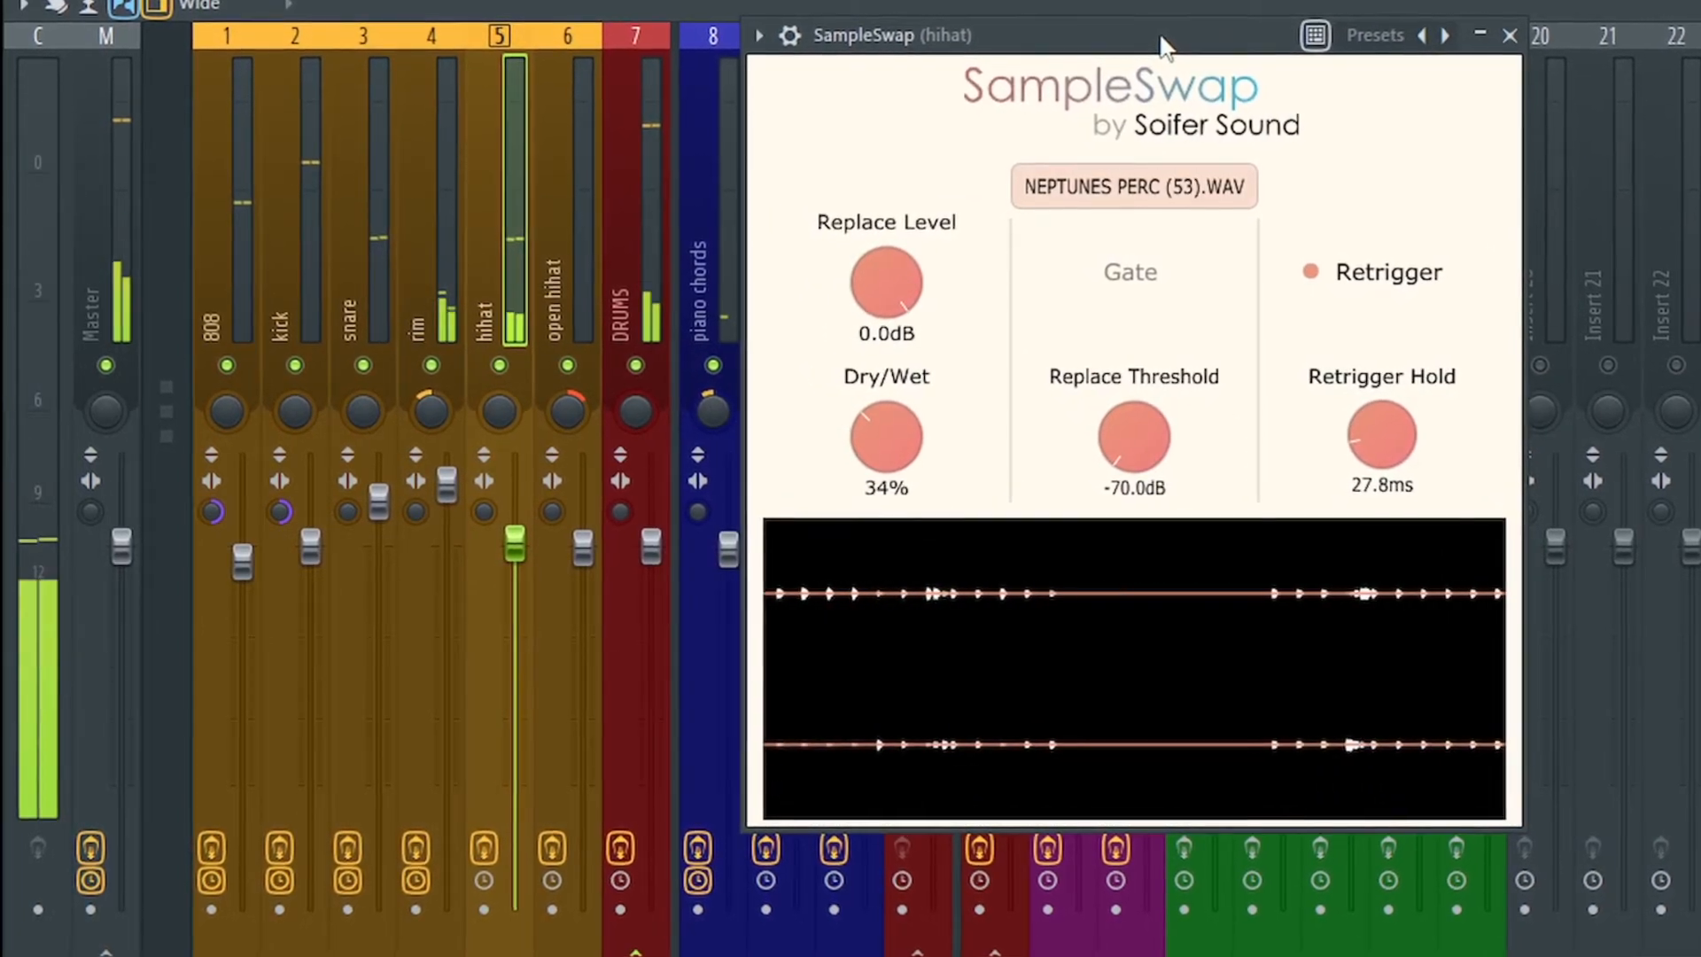
{"action": "left_click_drag", "start_coordinate": [1159, 49], "coordinate": [1143, 69]}
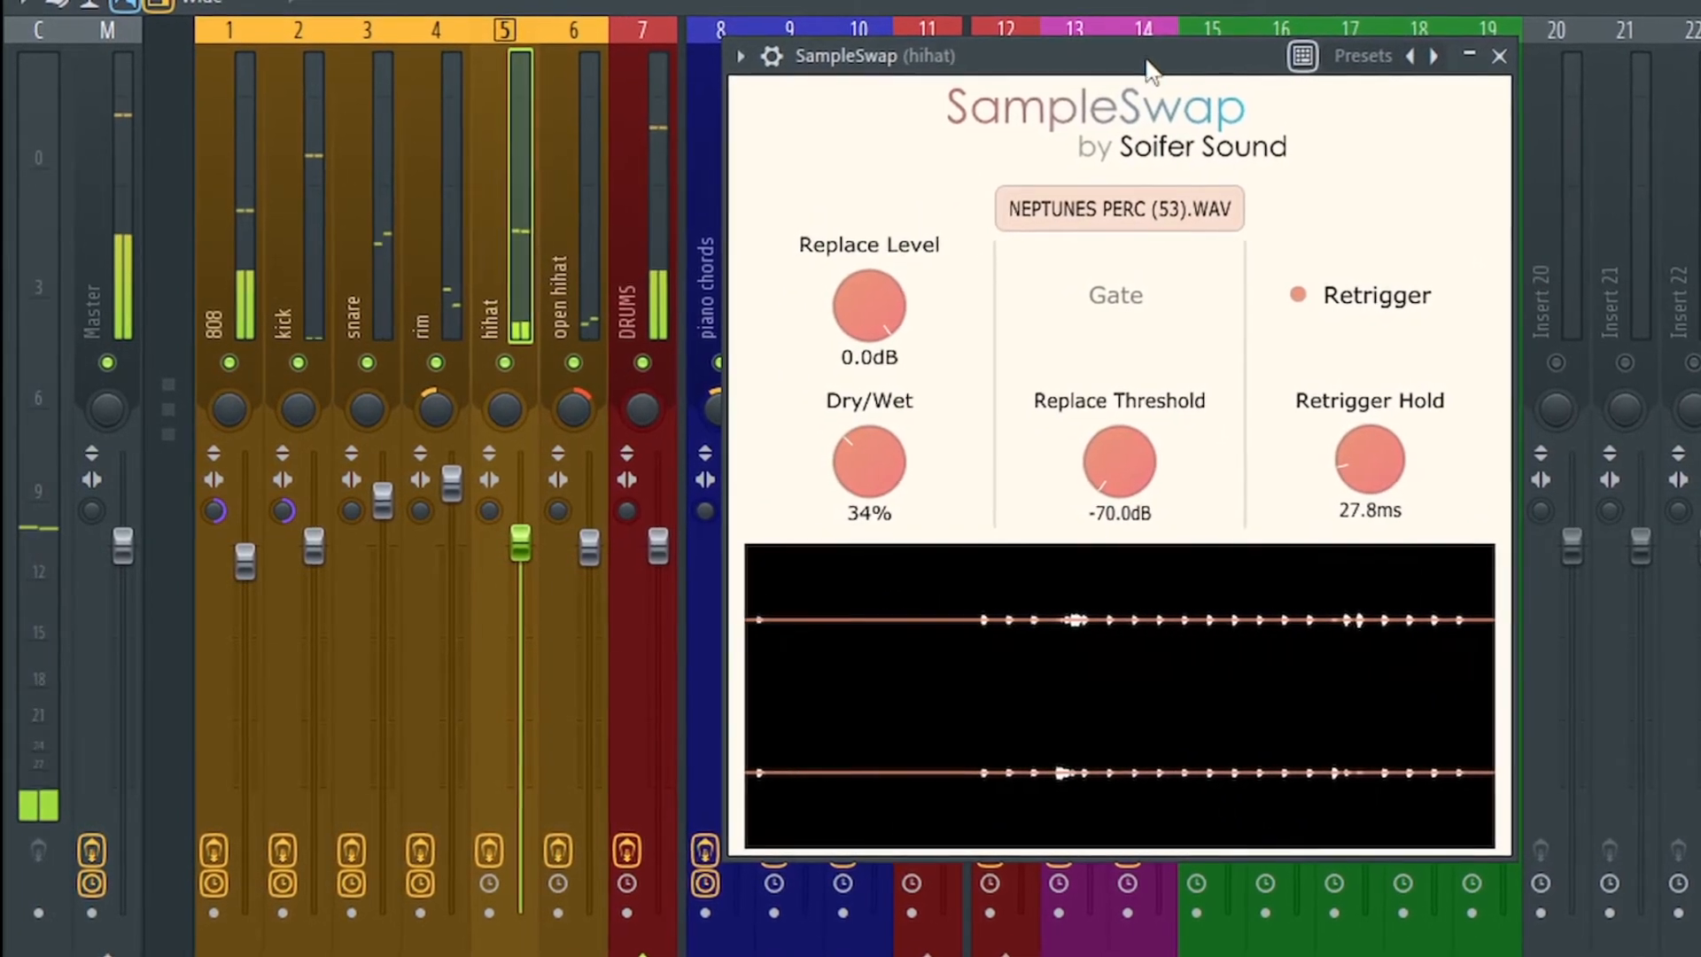